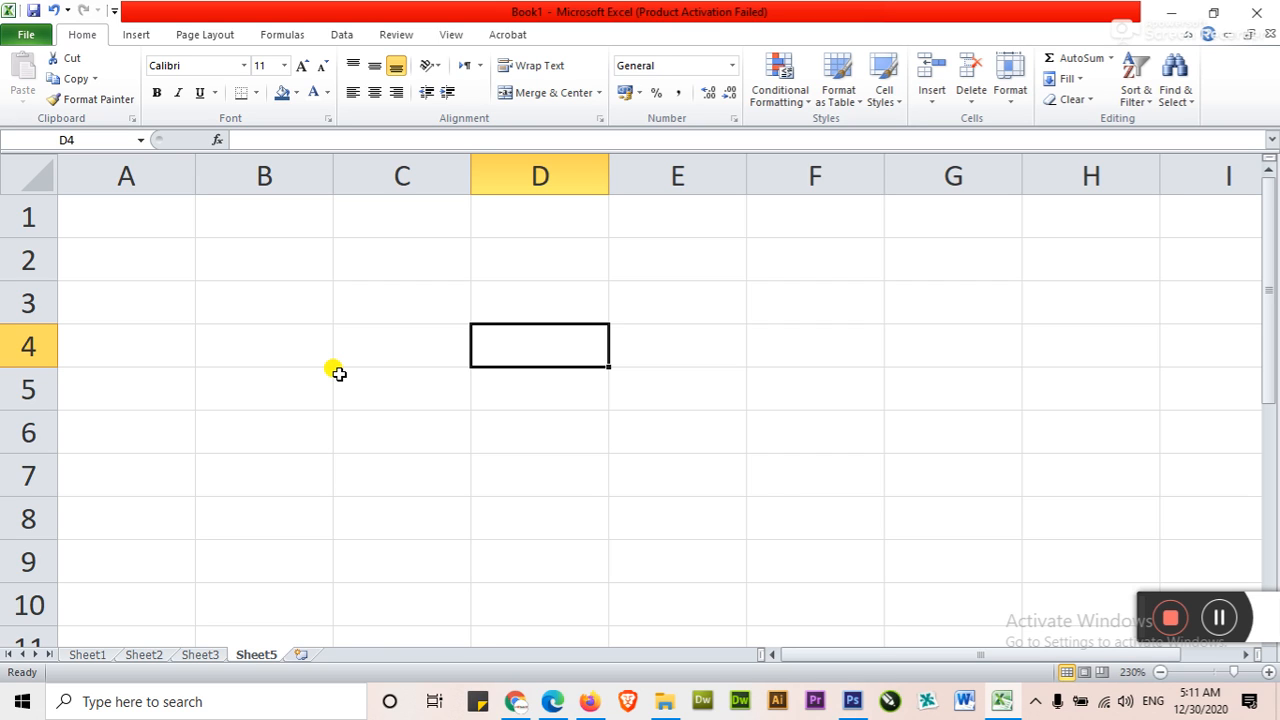
# Enlarge the empty worksheet to 295% zoom and select cell C4
pyautogui.scroll(-5, 339, 373)
pyautogui.scroll(-2, 339, 370)
pyautogui.scroll(12, 339, 370)
pyautogui.scroll(-3, 339, 370)
pyautogui.click(488, 345)
pyautogui.click(503, 440)
pyautogui.click(500, 368)
pyautogui.click(503, 414)
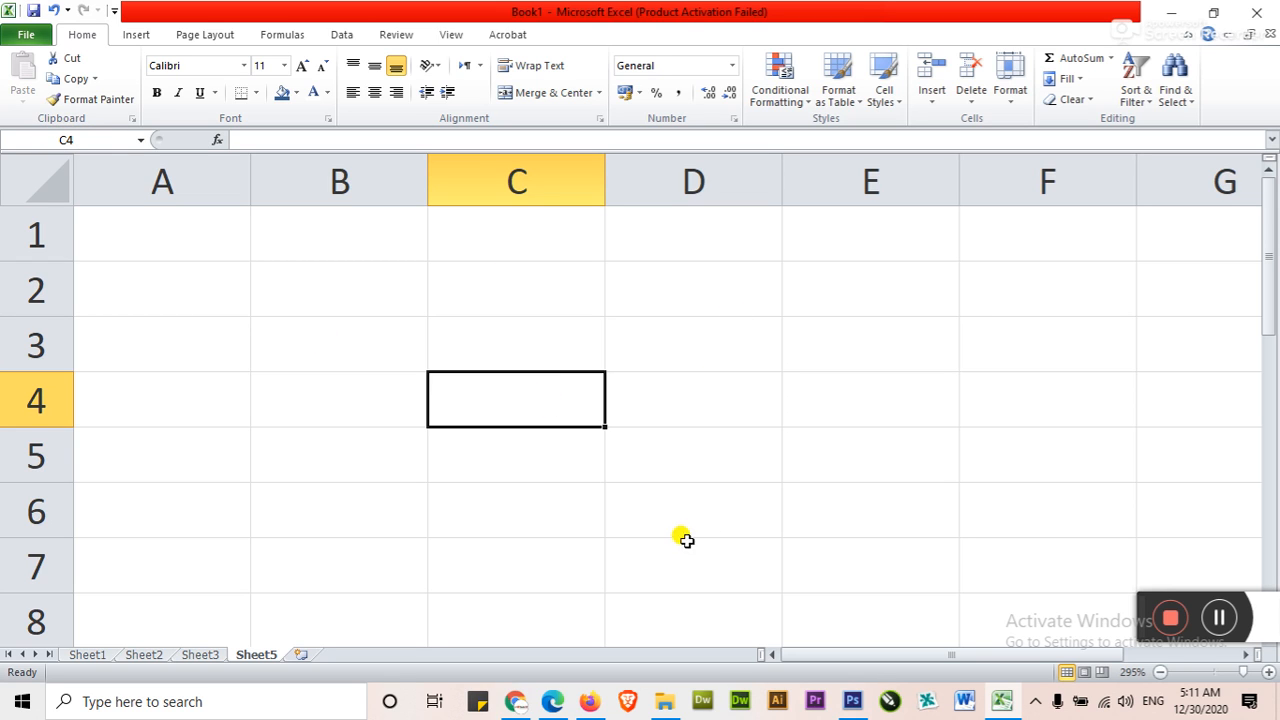
# Select cells B2, F7, B7 and C6 in turn to examine how each cell's address is shown
pyautogui.click(309, 290)
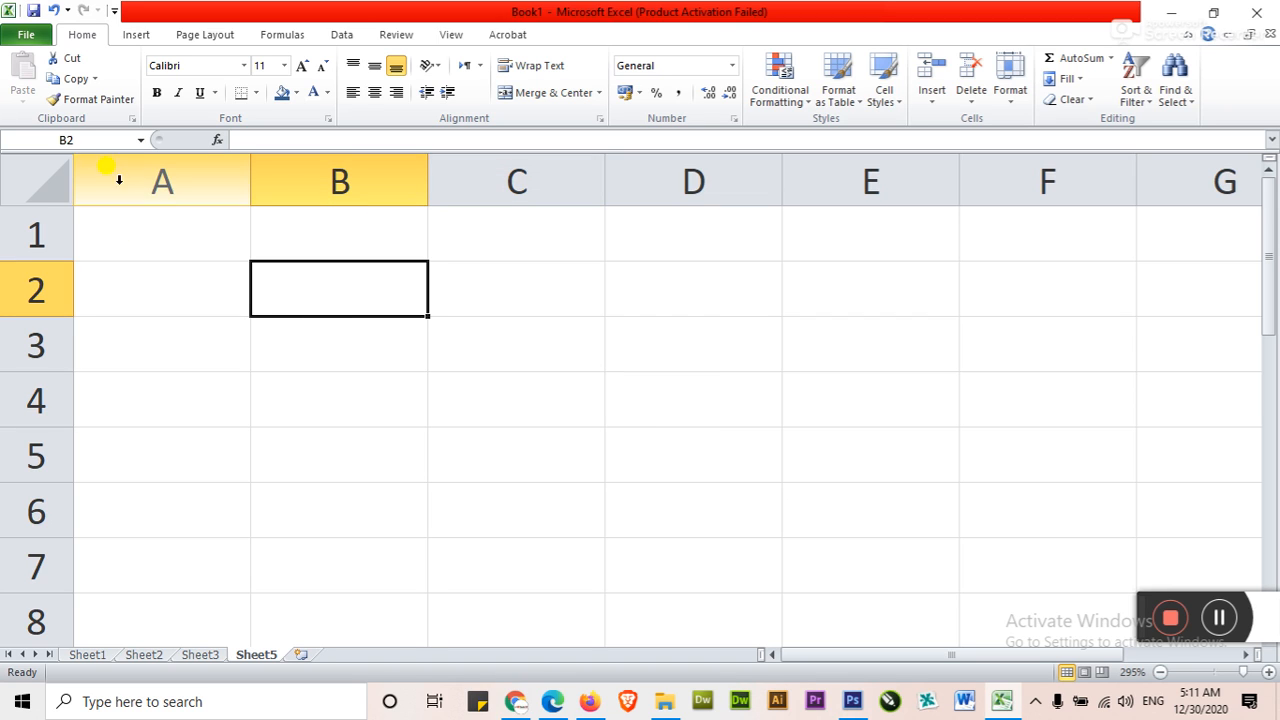
pyautogui.click(1067, 553)
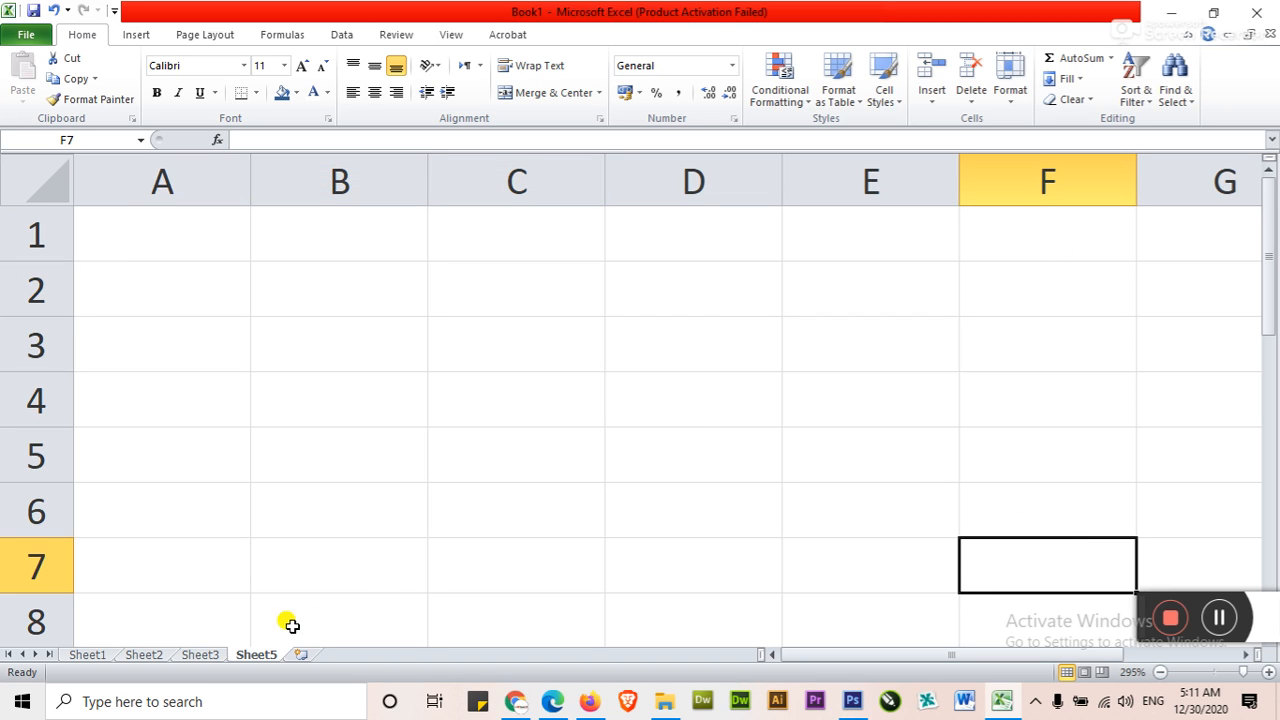
pyautogui.click(297, 545)
pyautogui.click(506, 508)
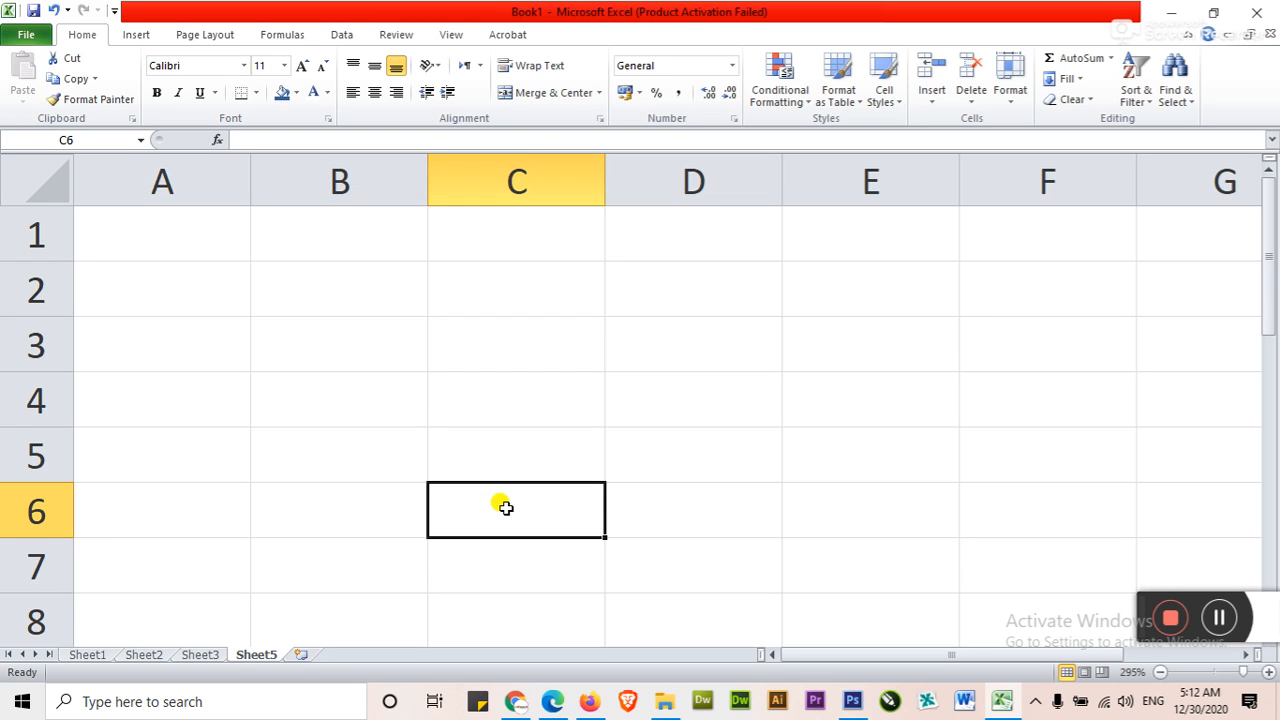
# Jump straight to cell B30 by entering its cell reference
pyautogui.click(95, 140)
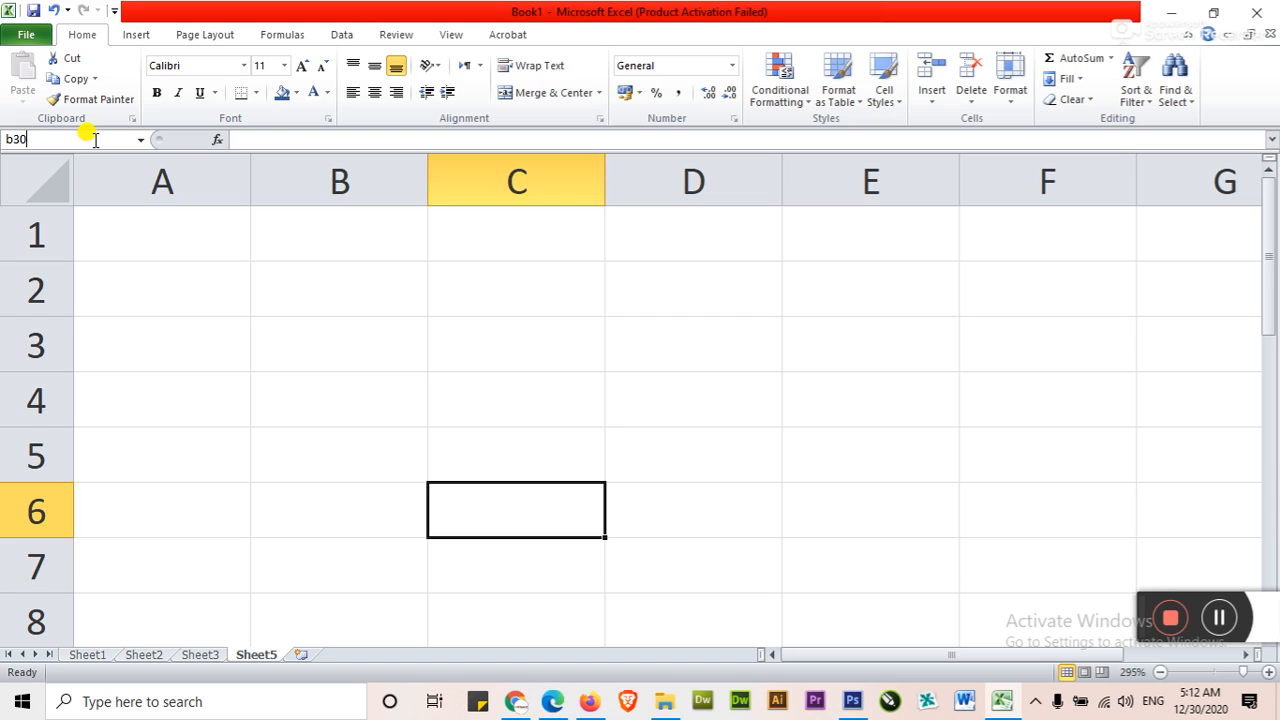
pyautogui.write('b30')
pyautogui.press('Return')
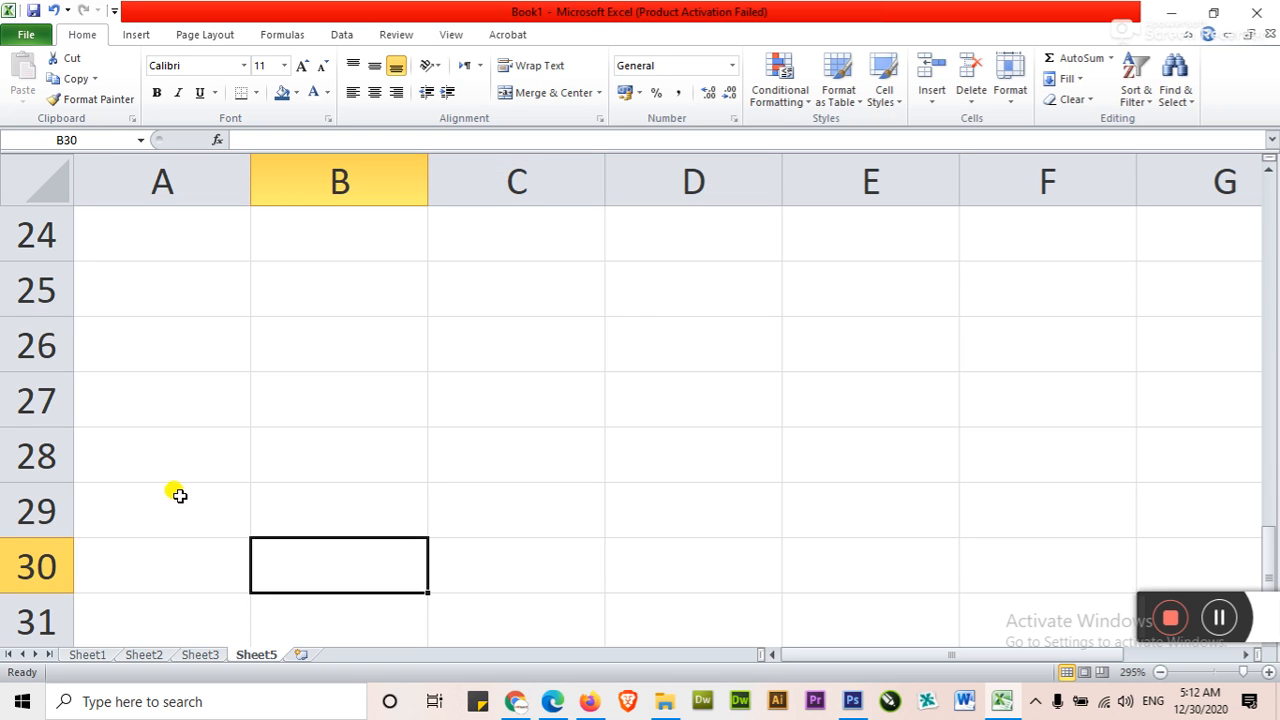
# Return to the first rows of the sheet and select cells in columns B and C to examine their addresses
pyautogui.click(336, 495)
pyautogui.scroll(8, 336, 495)
pyautogui.click(357, 290)
pyautogui.click(388, 345)
pyautogui.click(450, 352)
pyautogui.click(457, 286)
pyautogui.click(375, 284)
pyautogui.click(363, 331)
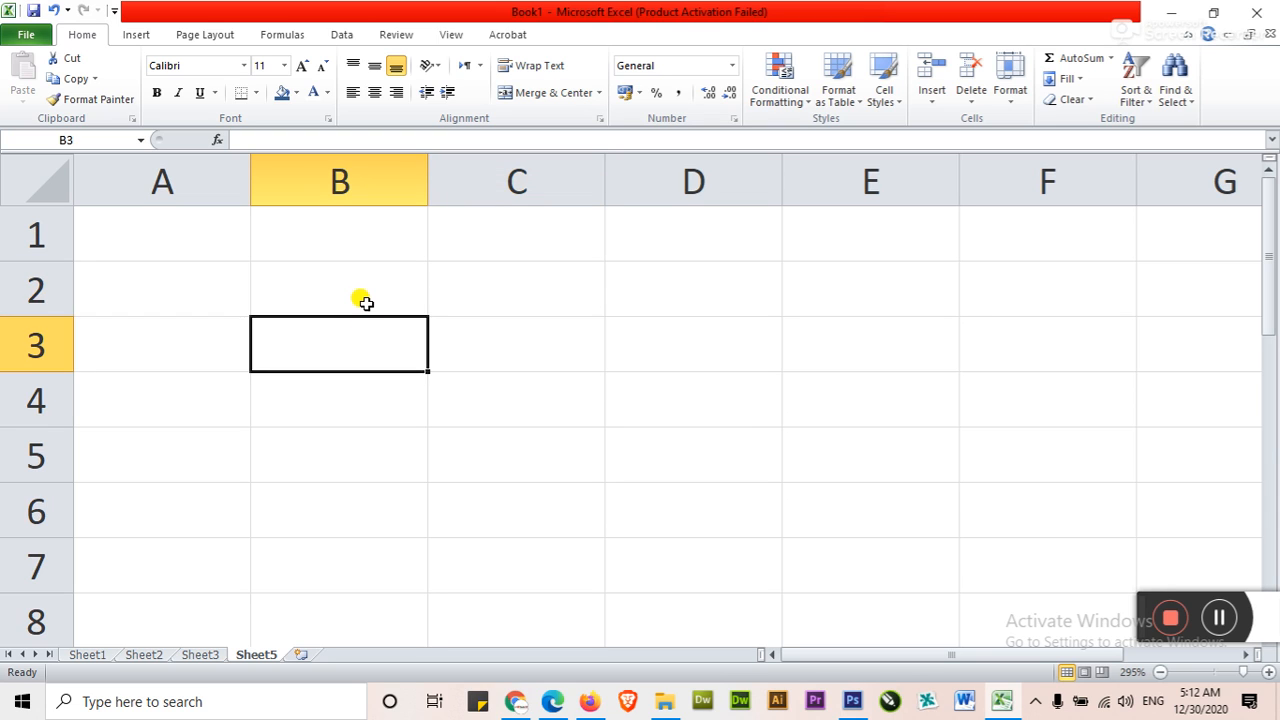
pyautogui.click(366, 300)
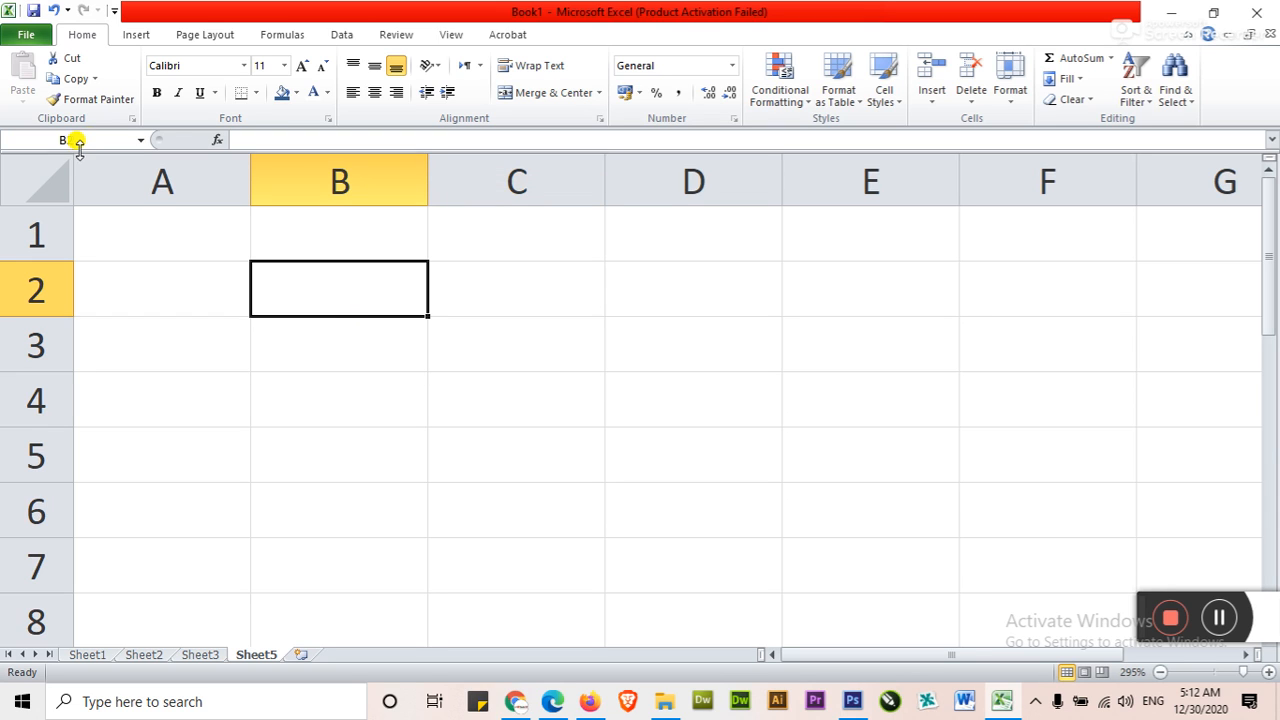
pyautogui.click(356, 362)
pyautogui.click(320, 301)
pyautogui.click(326, 387)
pyautogui.click(332, 450)
pyautogui.click(337, 342)
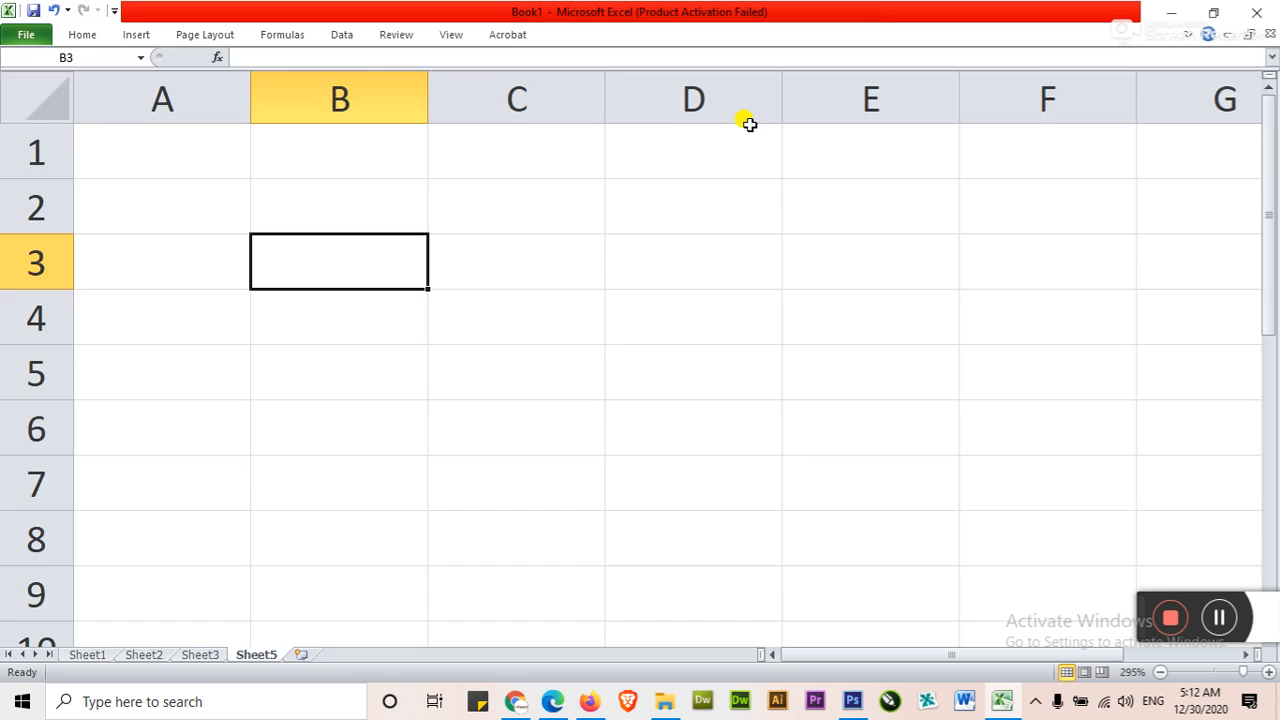
# Select cell C2 and switch the formula bar display off and on repeatedly, leaving it shown
pyautogui.click(432, 309)
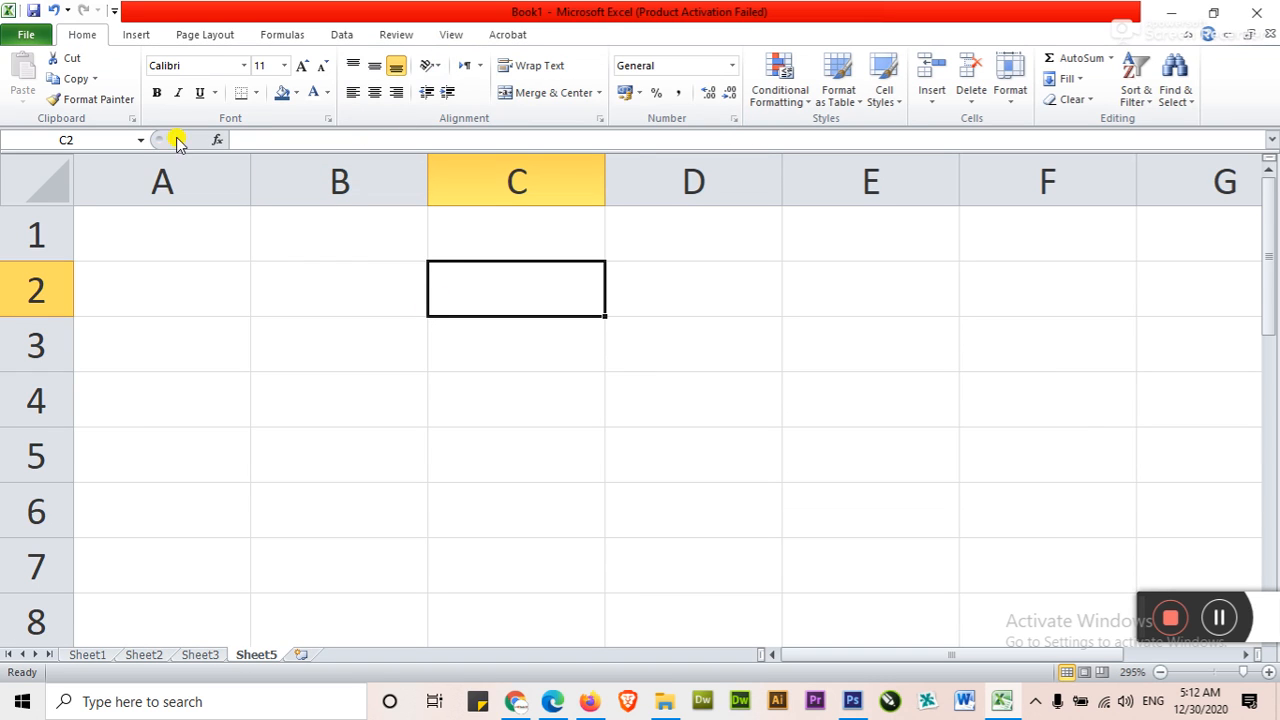
pyautogui.click(450, 35)
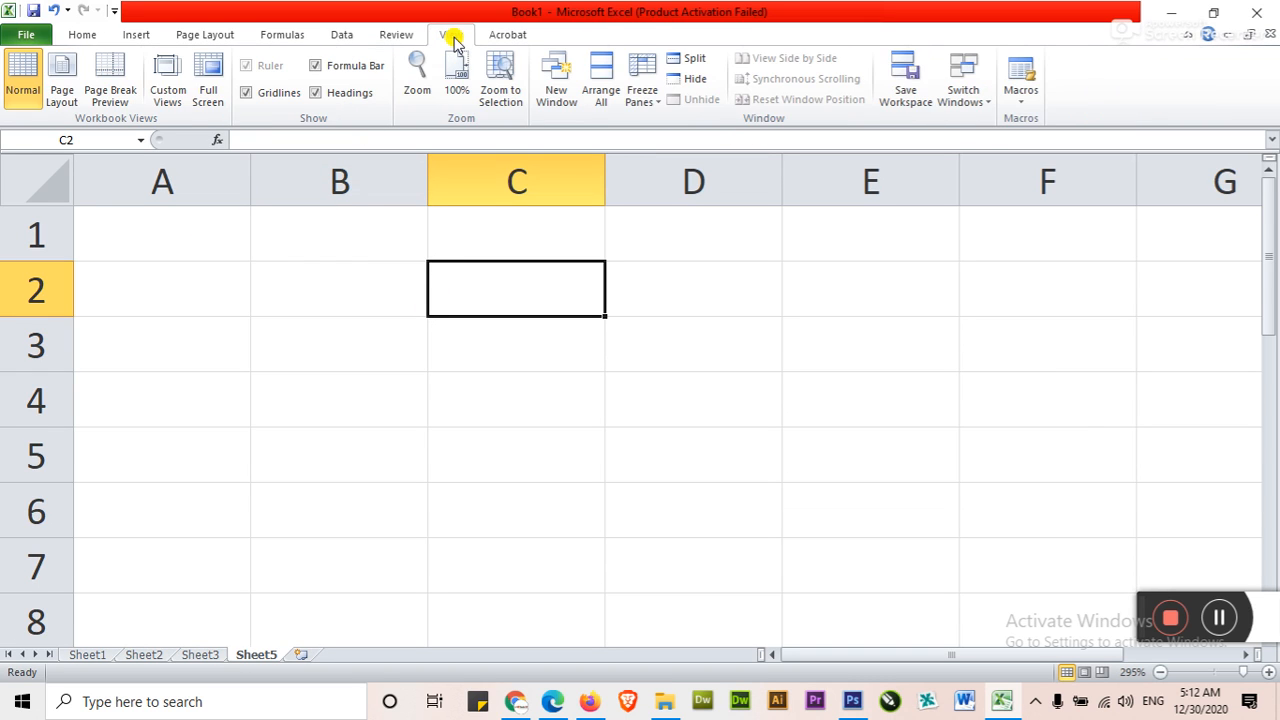
pyautogui.click(316, 65)
pyautogui.click(316, 65)
pyautogui.click(316, 65)
pyautogui.click(331, 66)
pyautogui.click(318, 66)
pyautogui.click(318, 66)
# Hide the formula bar and the row and column headings, and select several cells in the unlabelled grid
pyautogui.click(343, 68)
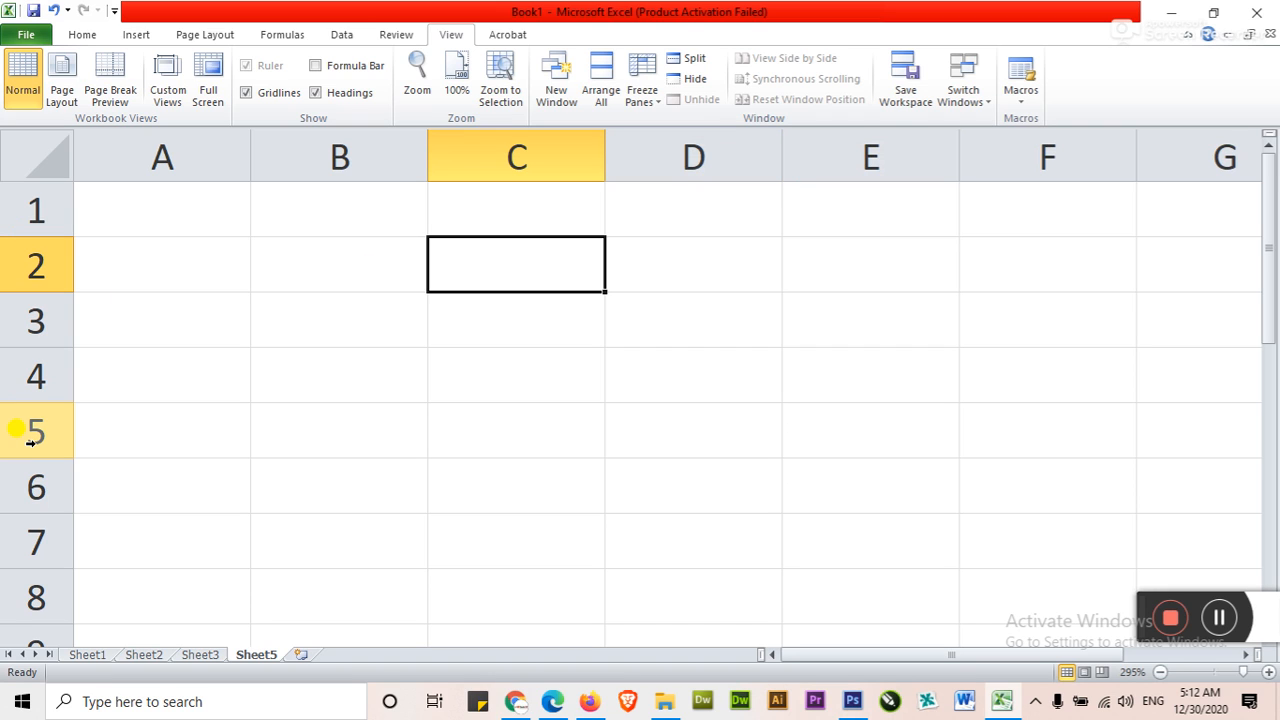
pyautogui.click(327, 93)
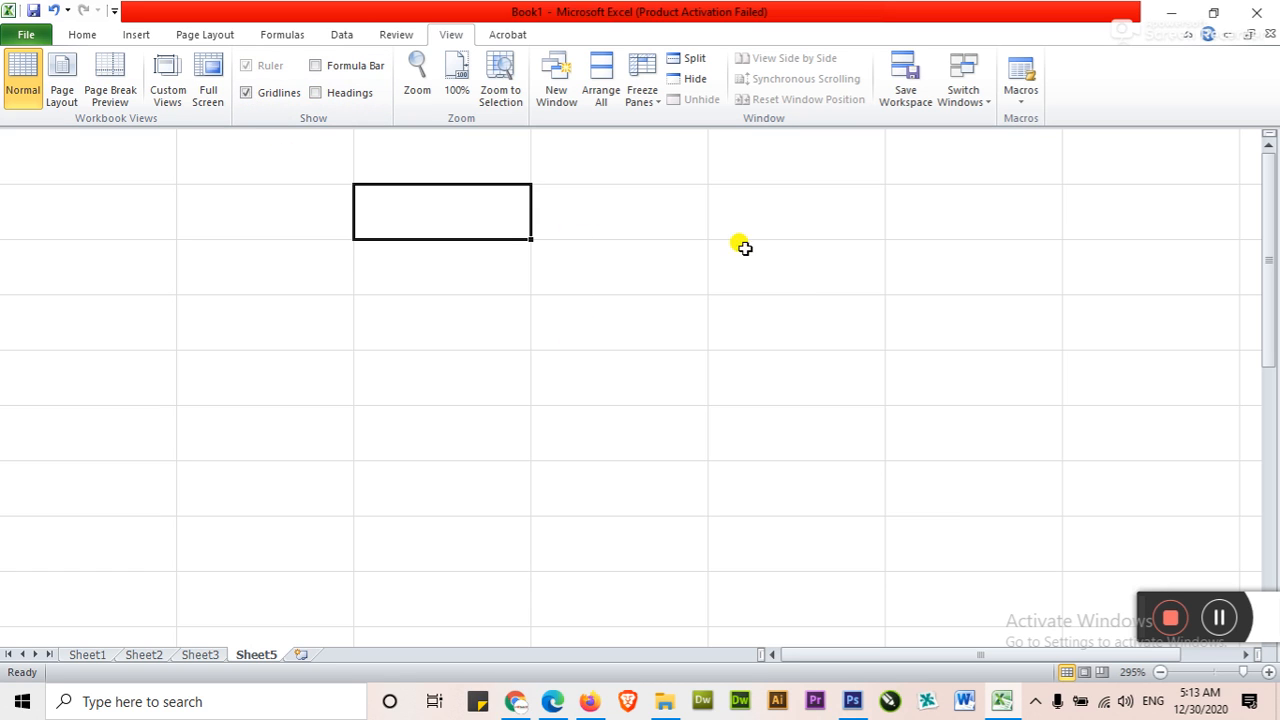
pyautogui.click(775, 382)
pyautogui.click(620, 436)
pyautogui.click(378, 498)
pyautogui.click(738, 538)
pyautogui.click(618, 323)
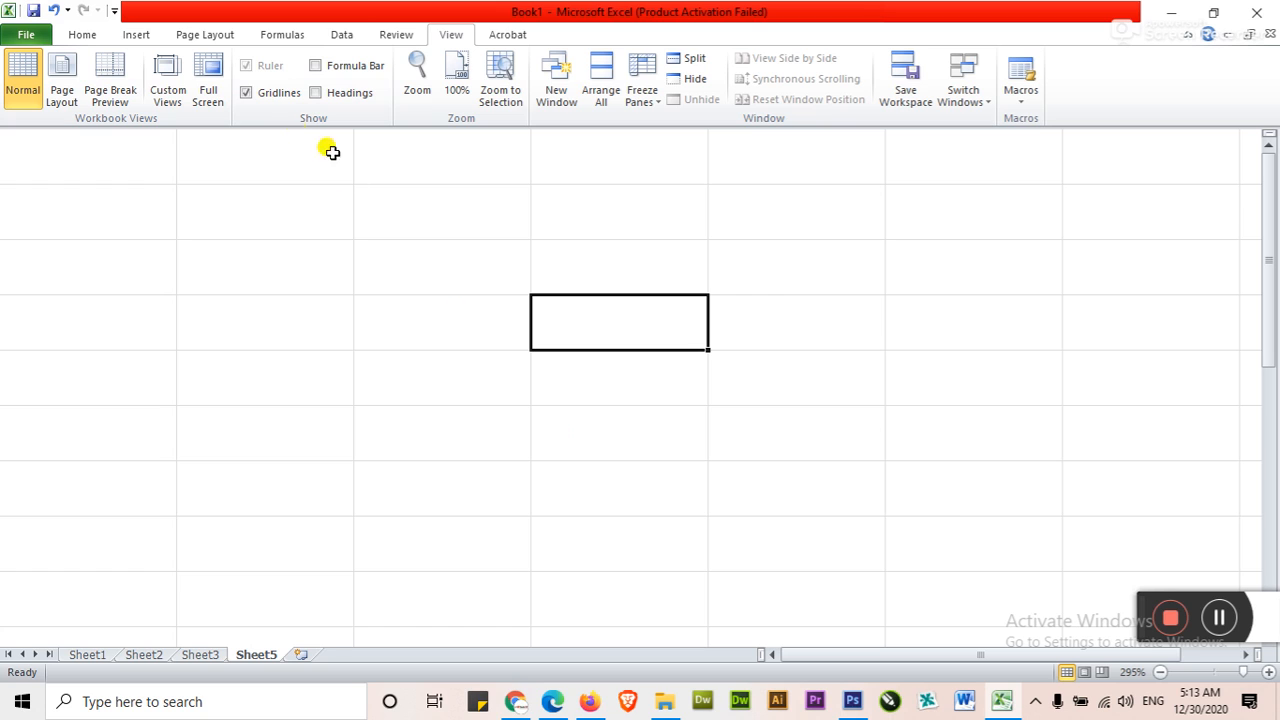
# Hide the gridlines and select several cells on the blank sheet
pyautogui.click(277, 93)
pyautogui.click(600, 420)
pyautogui.click(500, 380)
pyautogui.click(400, 286)
pyautogui.click(534, 383)
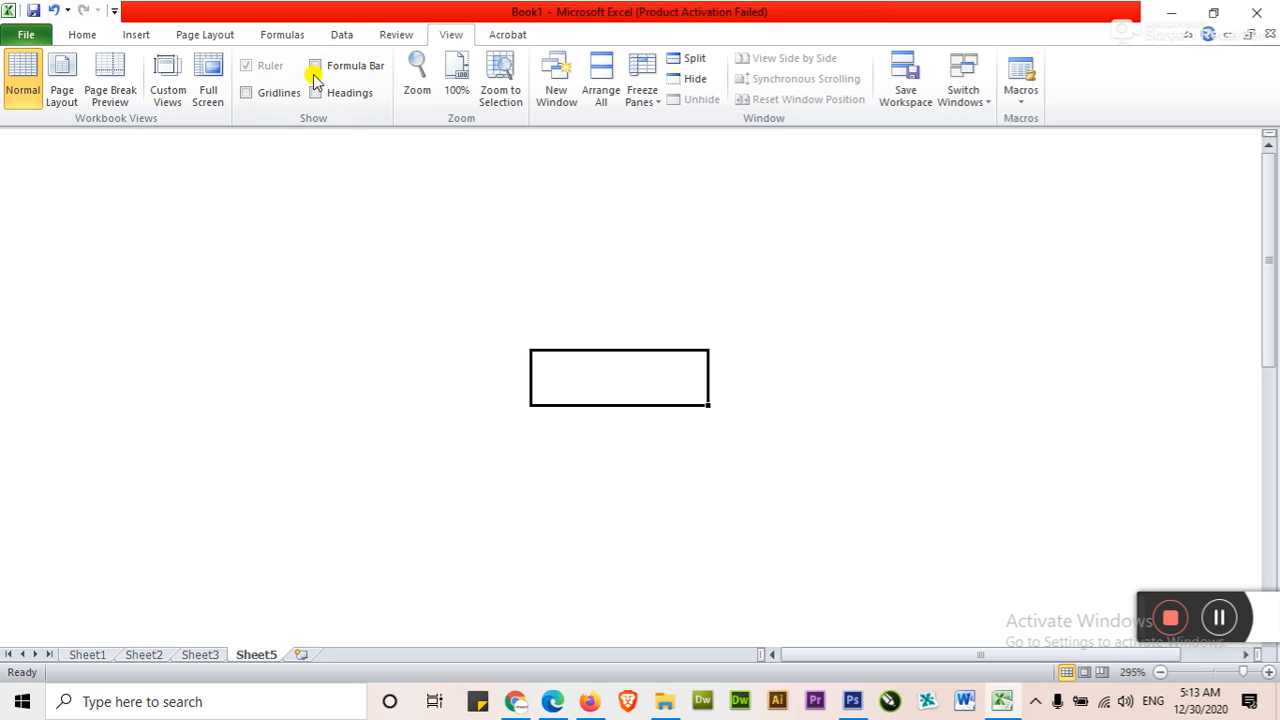
# Show the gridlines, the row and column headings and the formula bar again
pyautogui.click(245, 92)
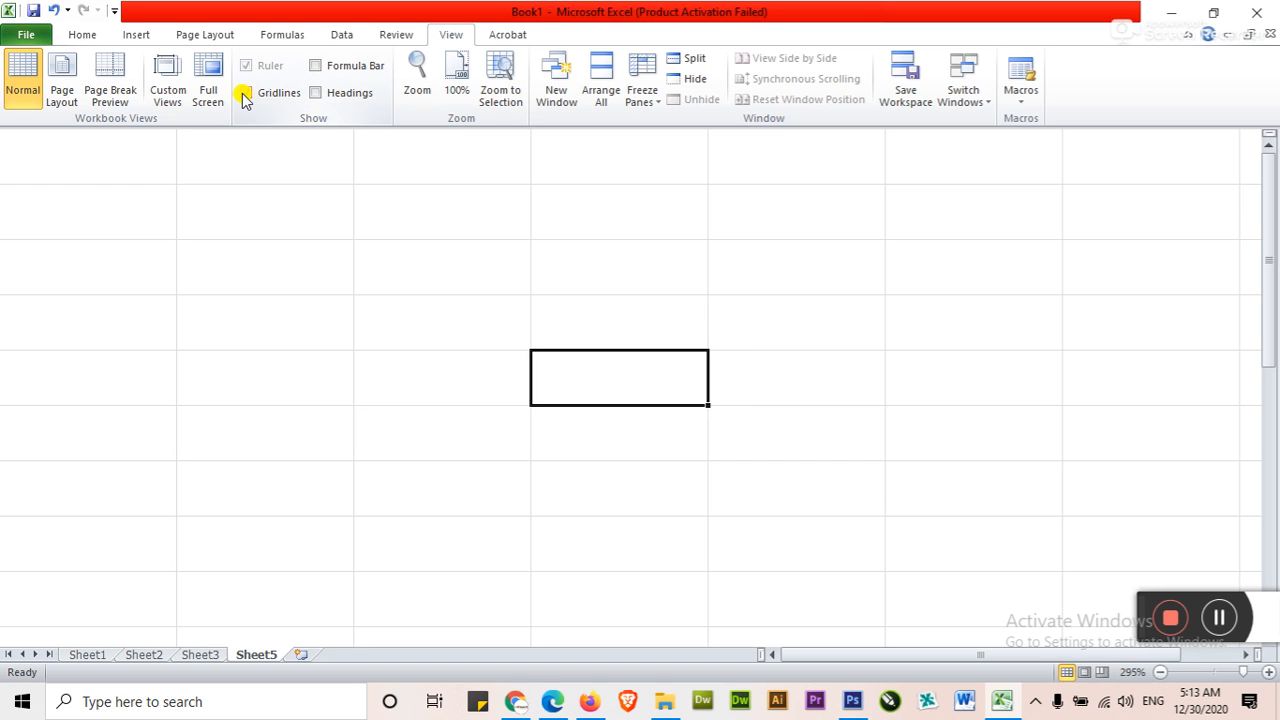
pyautogui.click(316, 92)
pyautogui.click(316, 66)
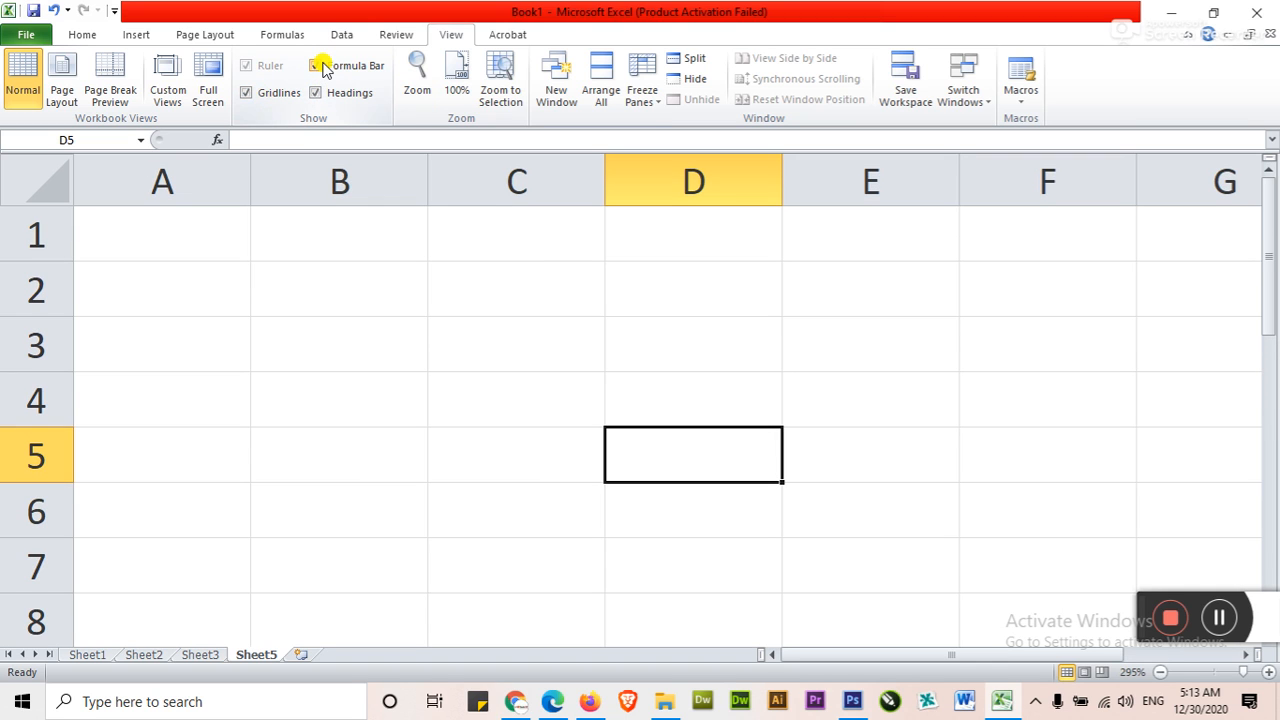
# Select cells C3, D4, B3 and C3, and move the active cell one cell at a time to B2
pyautogui.click(471, 348)
pyautogui.click(636, 410)
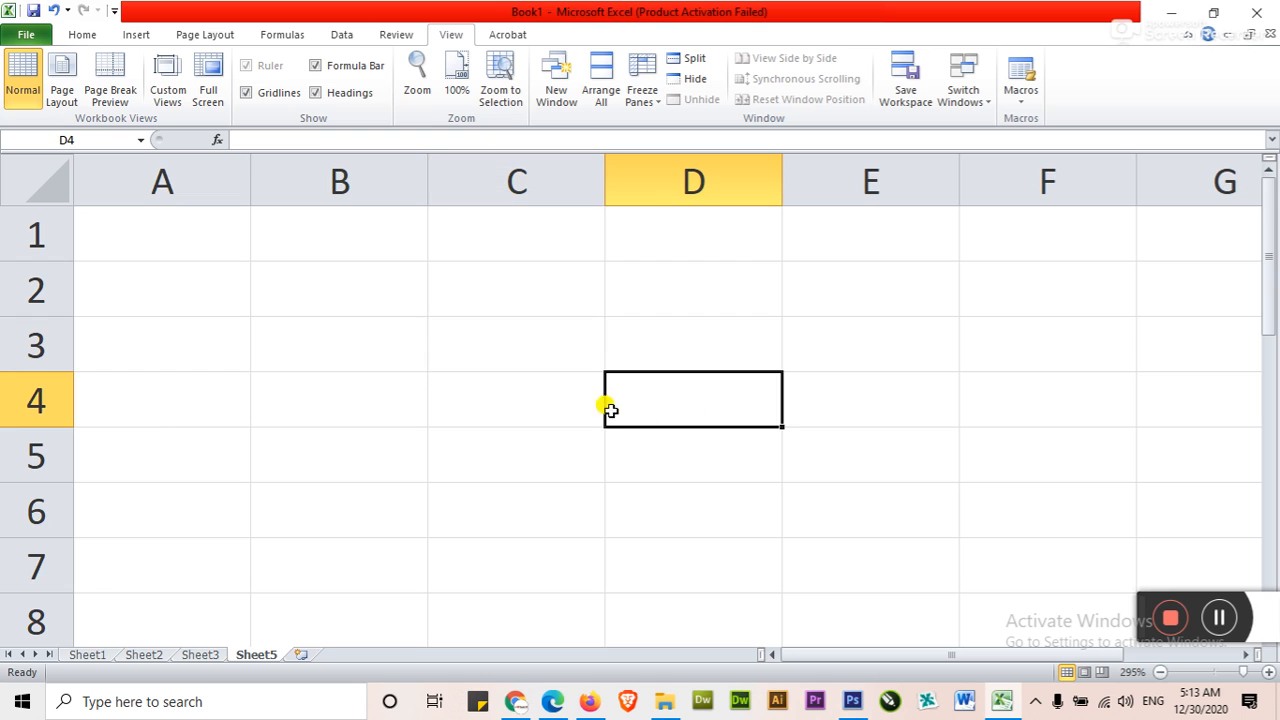
pyautogui.click(380, 324)
pyautogui.click(508, 338)
pyautogui.press('Up')
pyautogui.press('Up')
pyautogui.press('Left')
pyautogui.press('Left')
pyautogui.press('Right')
pyautogui.press('Down')
# Move the active cell along row 2, past column Z, as far as column BW
pyautogui.press('Left')
pyautogui.press('Right')
pyautogui.press('Right')
pyautogui.press('Right')
pyautogui.press('Right')
pyautogui.press('Right')
pyautogui.press('Right')
pyautogui.press('Right')
pyautogui.press('Right')
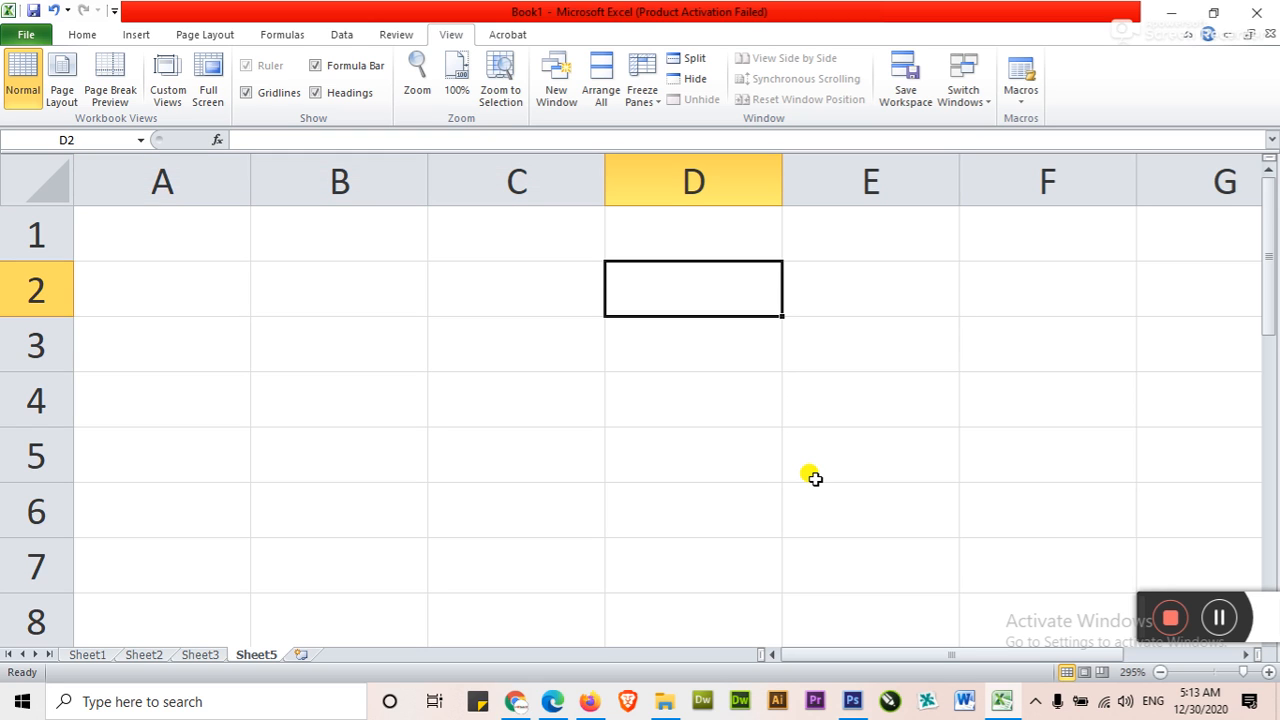
pyautogui.press('Right')
pyautogui.press('Right')
pyautogui.press('Right')
pyautogui.press('Right')
pyautogui.press('Right')
pyautogui.press('Right')
pyautogui.press('Right')
pyautogui.press('Right')
pyautogui.press('Right')
pyautogui.press('Right')
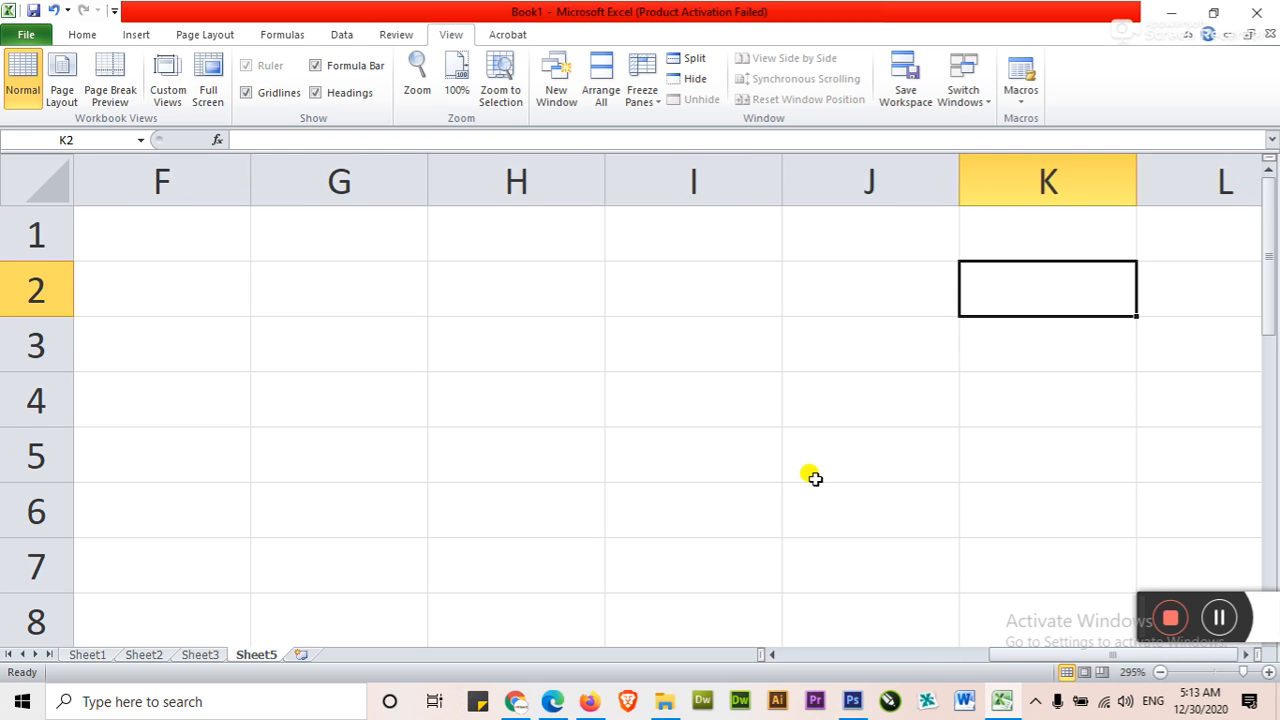
pyautogui.press('Right')
pyautogui.press('Right')
pyautogui.press('Right')
pyautogui.press('Right')
pyautogui.press('Right')
pyautogui.press('Right')
pyautogui.press('Right')
pyautogui.press('Right')
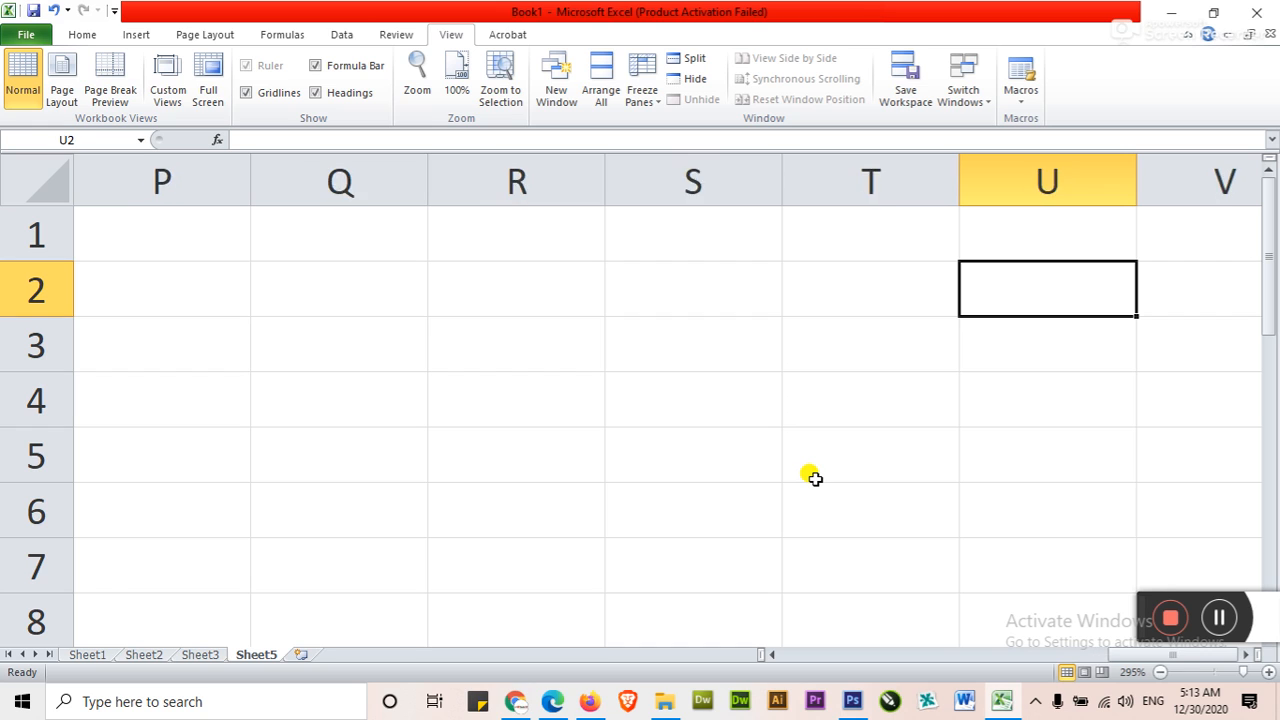
pyautogui.press('Left')
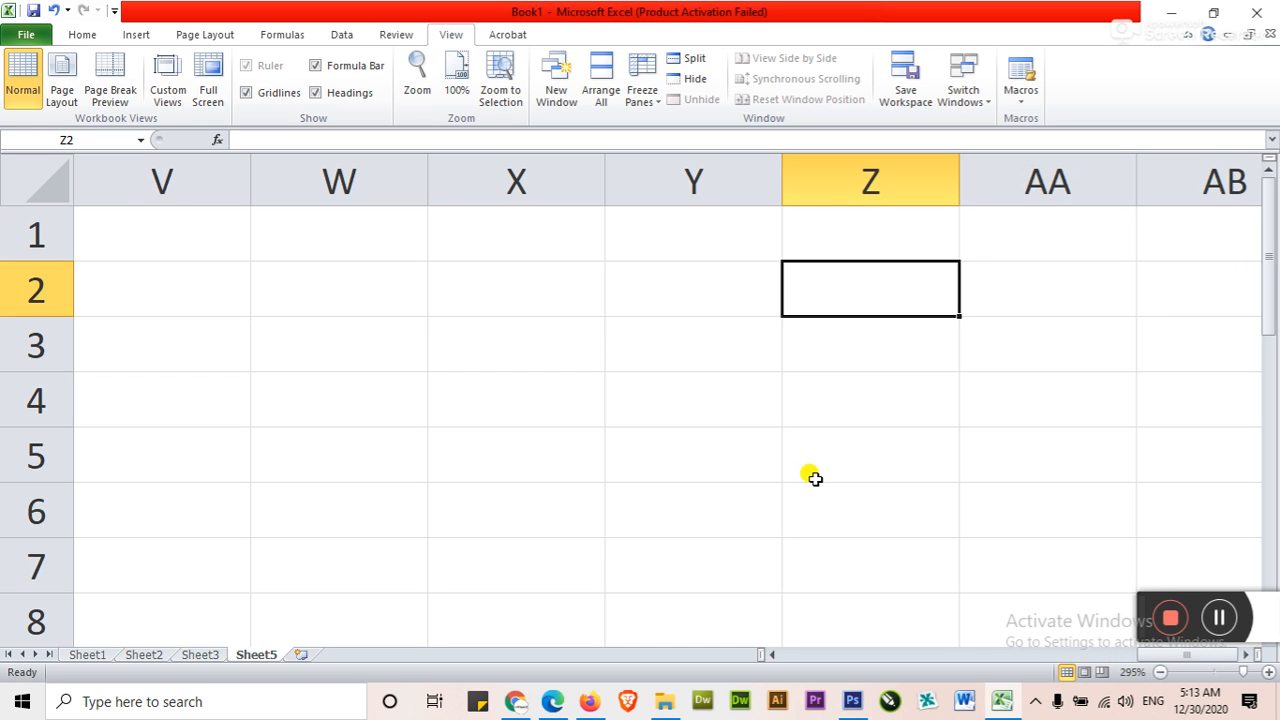
pyautogui.press('Right')
pyautogui.press('Right')
pyautogui.press('Right')
pyautogui.press('Right')
pyautogui.press('Right')
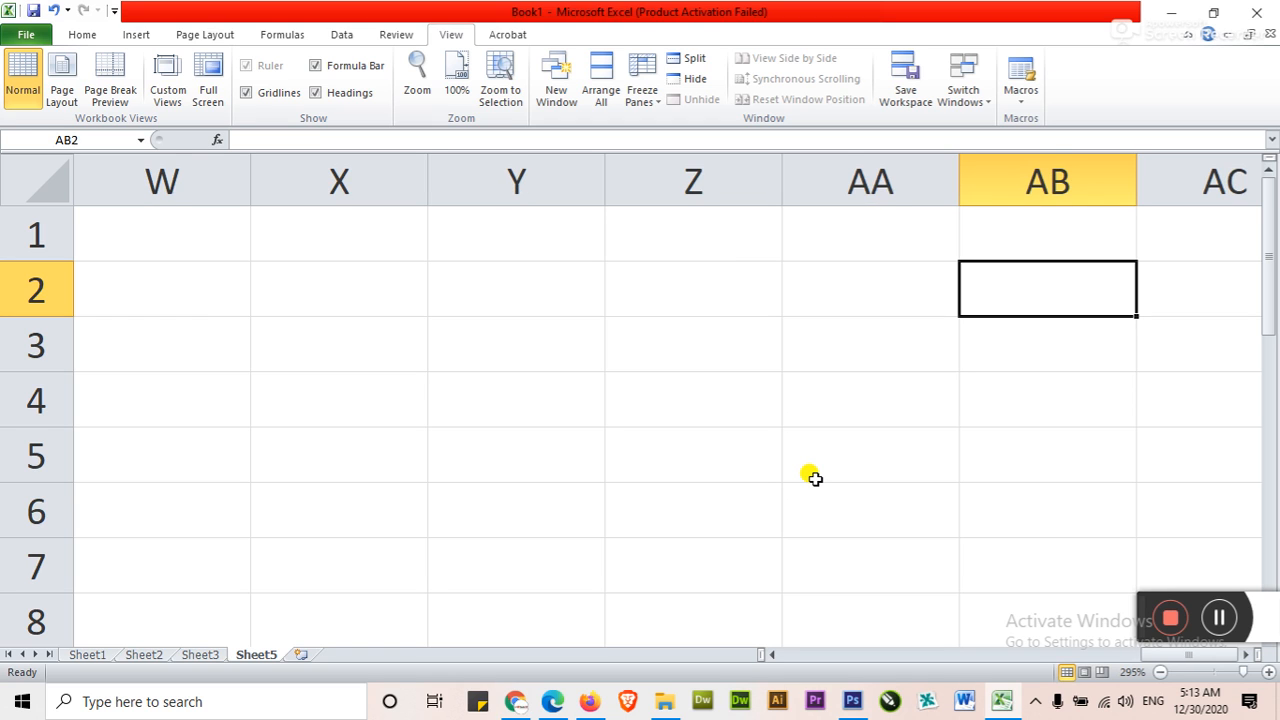
pyautogui.press('Right')
pyautogui.press('Right')
pyautogui.press('Right')
pyautogui.press('Right')
pyautogui.press('Right')
pyautogui.press('Right')
pyautogui.press('Right')
pyautogui.press('Right')
pyautogui.press('Right')
pyautogui.press('Right')
pyautogui.press('Right')
pyautogui.press('Right')
pyautogui.press('Right')
pyautogui.press('Right')
pyautogui.press('Right')
pyautogui.press('Right')
pyautogui.press('Right')
pyautogui.press('Right')
pyautogui.press('Right')
pyautogui.press('Right')
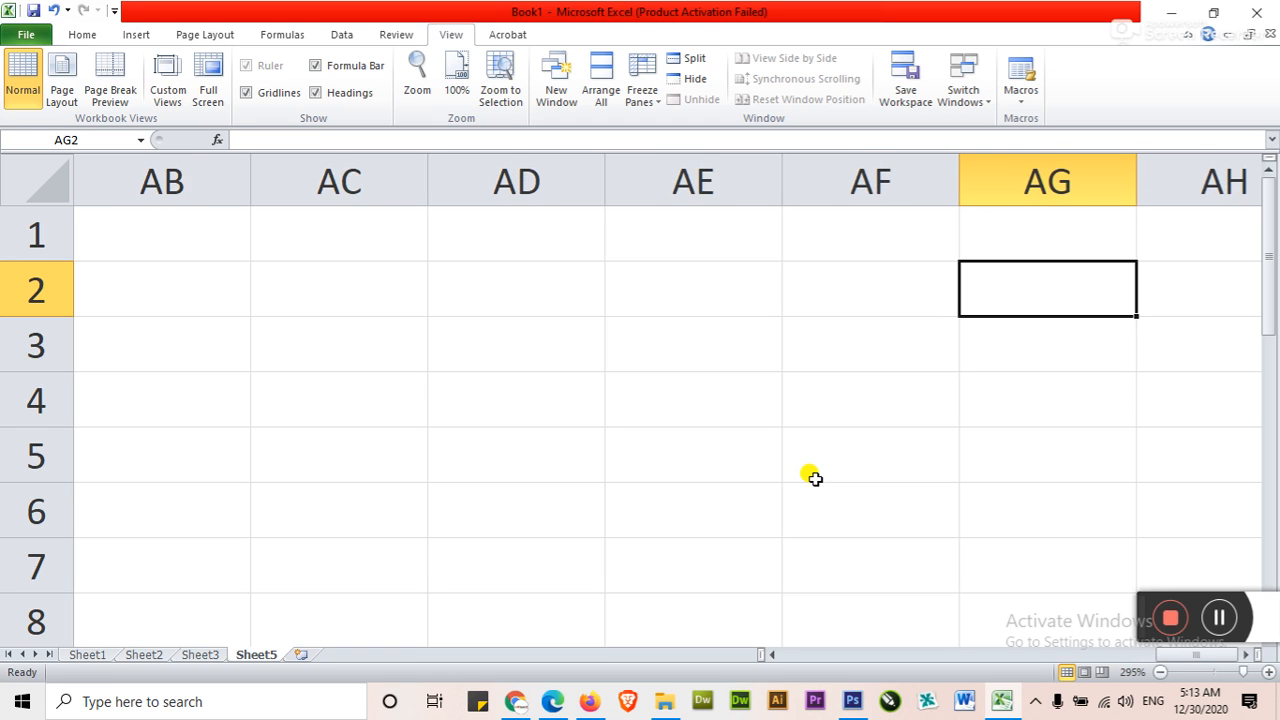
pyautogui.press('Right')
pyautogui.press('Right')
pyautogui.press('Right')
pyautogui.press('Right')
pyautogui.press('Right')
pyautogui.press('Right')
pyautogui.press('Right')
pyautogui.press('Right')
pyautogui.press('Right')
pyautogui.press('Right')
pyautogui.press('Right')
pyautogui.press('Right')
pyautogui.press('Right')
pyautogui.press('Right')
pyautogui.press('Right')
pyautogui.press('Right')
pyautogui.press('Right')
pyautogui.press('Right')
pyautogui.press('Right')
pyautogui.press('Right')
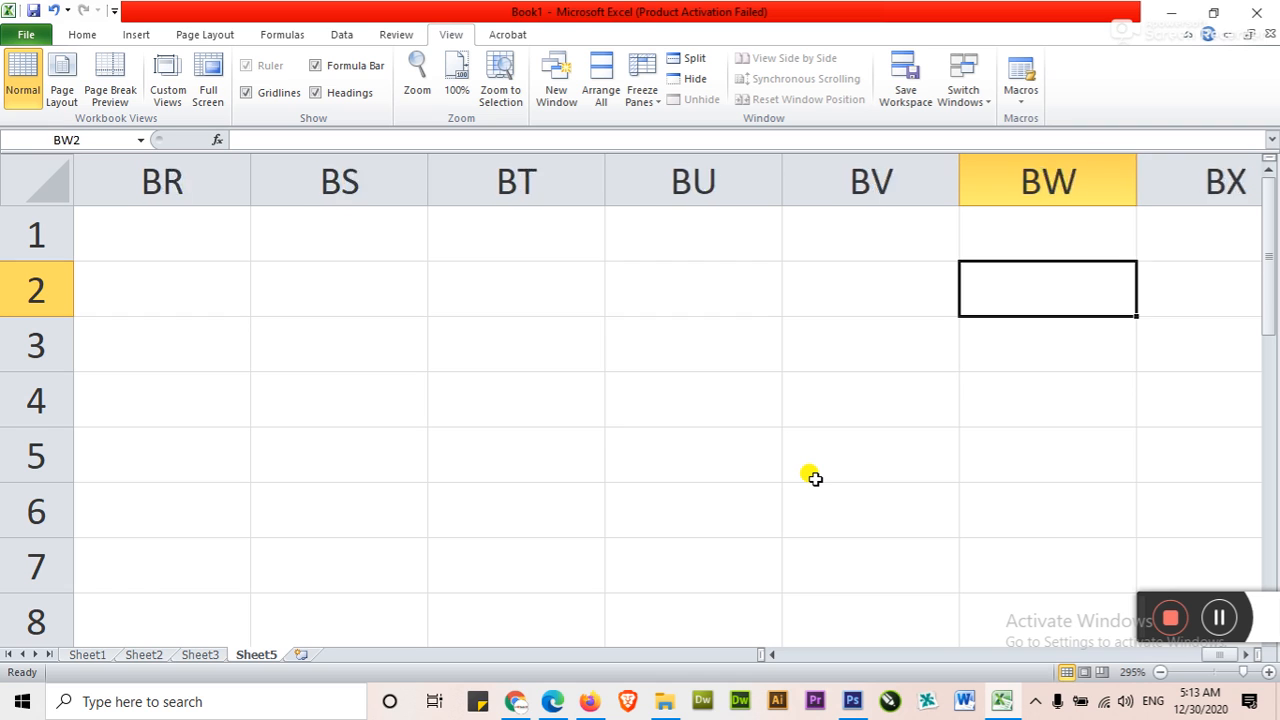
# Move the active cell to column BZ and down that column to row 171
pyautogui.press('Left')
pyautogui.press('Left')
pyautogui.press('Left')
pyautogui.press('Left')
pyautogui.press('Left')
pyautogui.press('Left')
pyautogui.press('Left')
pyautogui.press('Left')
pyautogui.press('Left')
pyautogui.press('Left')
pyautogui.press('Left')
pyautogui.press('Left')
pyautogui.press('Down')
pyautogui.press('Right')
pyautogui.press('Right')
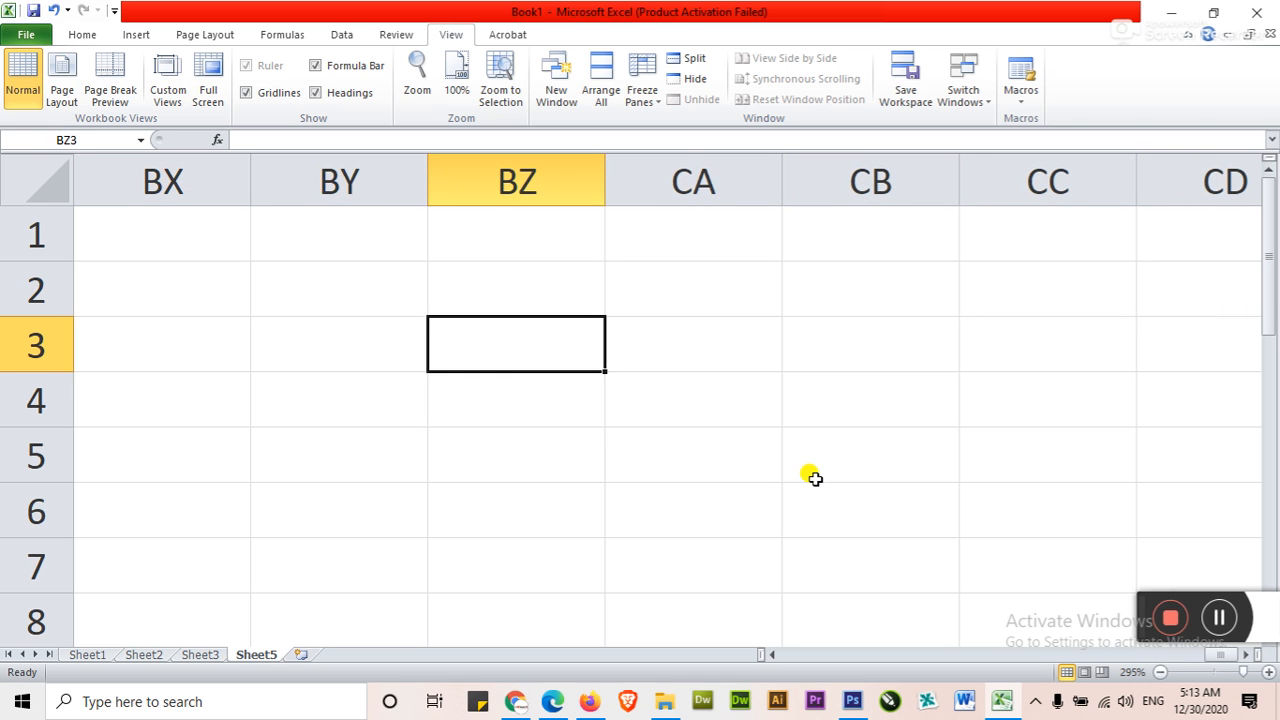
pyautogui.press('Down')
pyautogui.press('Down')
pyautogui.press('Down')
pyautogui.press('Down')
pyautogui.press('Down')
pyautogui.press('Down')
pyautogui.press('Down')
pyautogui.press('Down')
pyautogui.press('Down')
pyautogui.press('Down')
pyautogui.press('Down')
pyautogui.press('Down')
pyautogui.press('Down')
pyautogui.press('Down')
pyautogui.press('Down')
pyautogui.press('Down')
pyautogui.press('Down')
pyautogui.press('Down')
pyautogui.press('Down')
pyautogui.press('Down')
pyautogui.press('Down')
pyautogui.press('Down')
pyautogui.press('Down')
pyautogui.press('Down')
pyautogui.press('Down')
pyautogui.press('Down')
pyautogui.press('Down')
pyautogui.press('Down')
pyautogui.press('Down')
pyautogui.press('Down')
pyautogui.press('Down')
pyautogui.press('Down')
pyautogui.press('Down')
pyautogui.press('Down')
pyautogui.press('Down')
pyautogui.press('Down')
pyautogui.press('Down')
pyautogui.press('Down')
pyautogui.press('Down')
pyautogui.press('Down')
pyautogui.press('Down')
pyautogui.press('Down')
pyautogui.press('Down')
pyautogui.press('Down')
pyautogui.press('Down')
pyautogui.press('Down')
pyautogui.press('Down')
pyautogui.press('Down')
pyautogui.press('Down')
pyautogui.press('Down')
pyautogui.press('Down')
pyautogui.press('Down')
pyautogui.press('Down')
pyautogui.press('Down')
pyautogui.press('Down')
pyautogui.press('Down')
pyautogui.press('Down')
pyautogui.press('Down')
pyautogui.press('Down')
pyautogui.press('Down')
pyautogui.press('Down')
pyautogui.press('Down')
pyautogui.press('Down')
pyautogui.press('Down')
pyautogui.press('Down')
pyautogui.press('Down')
pyautogui.press('Down')
pyautogui.press('Up')
pyautogui.press('Up')
pyautogui.press('Up')
pyautogui.press('Up')
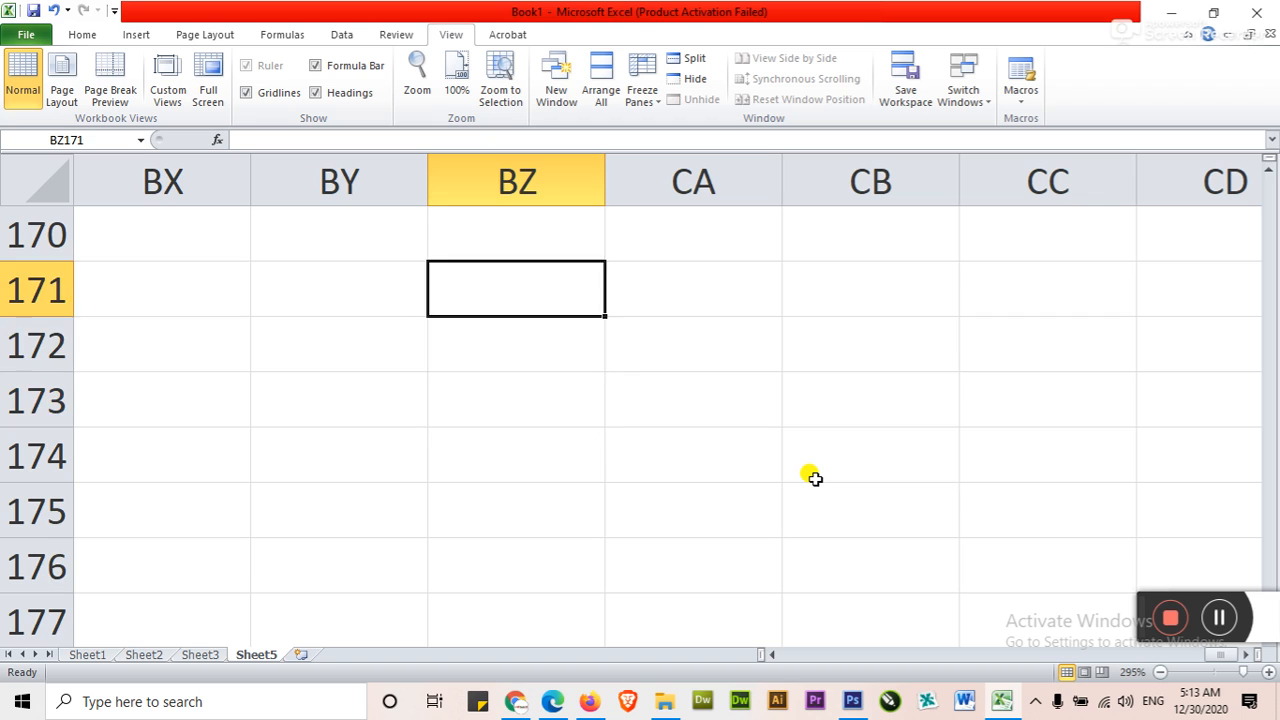
# Move the active cell one cell at a time among the neighbours of BZ168, ending on BZ168
pyautogui.press('Up')
pyautogui.press('Up')
pyautogui.press('Up')
pyautogui.press('Up')
pyautogui.press('Up')
pyautogui.press('Down')
pyautogui.press('Down')
pyautogui.press('Down')
pyautogui.press('Down')
pyautogui.press('Right')
pyautogui.press('Right')
pyautogui.press('Up')
pyautogui.press('Up')
pyautogui.press('Left')
pyautogui.press('Left')
pyautogui.press('Down')
pyautogui.press('Right')
pyautogui.press('Up')
pyautogui.press('Left')
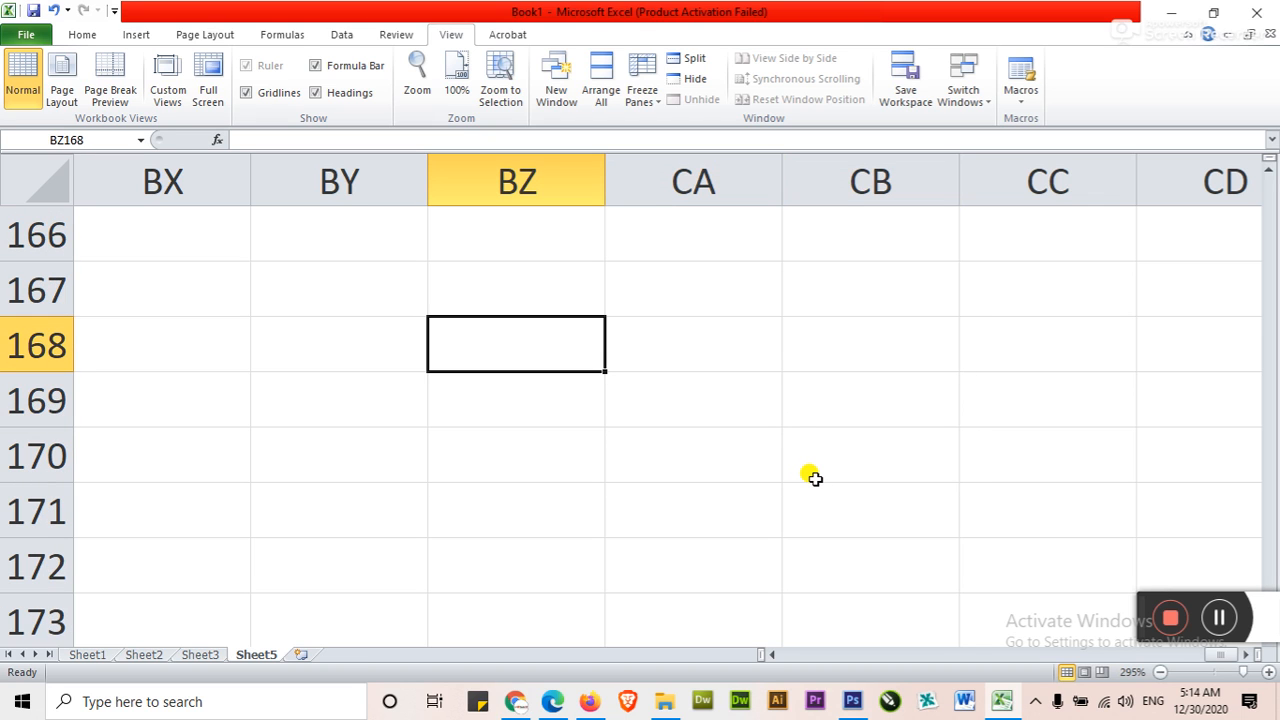
pyautogui.press('Down')
pyautogui.press('Right')
pyautogui.press('Up')
pyautogui.press('Left')
# Enter the text "CTRL, HOME" in cell BZ168
pyautogui.write('CT')
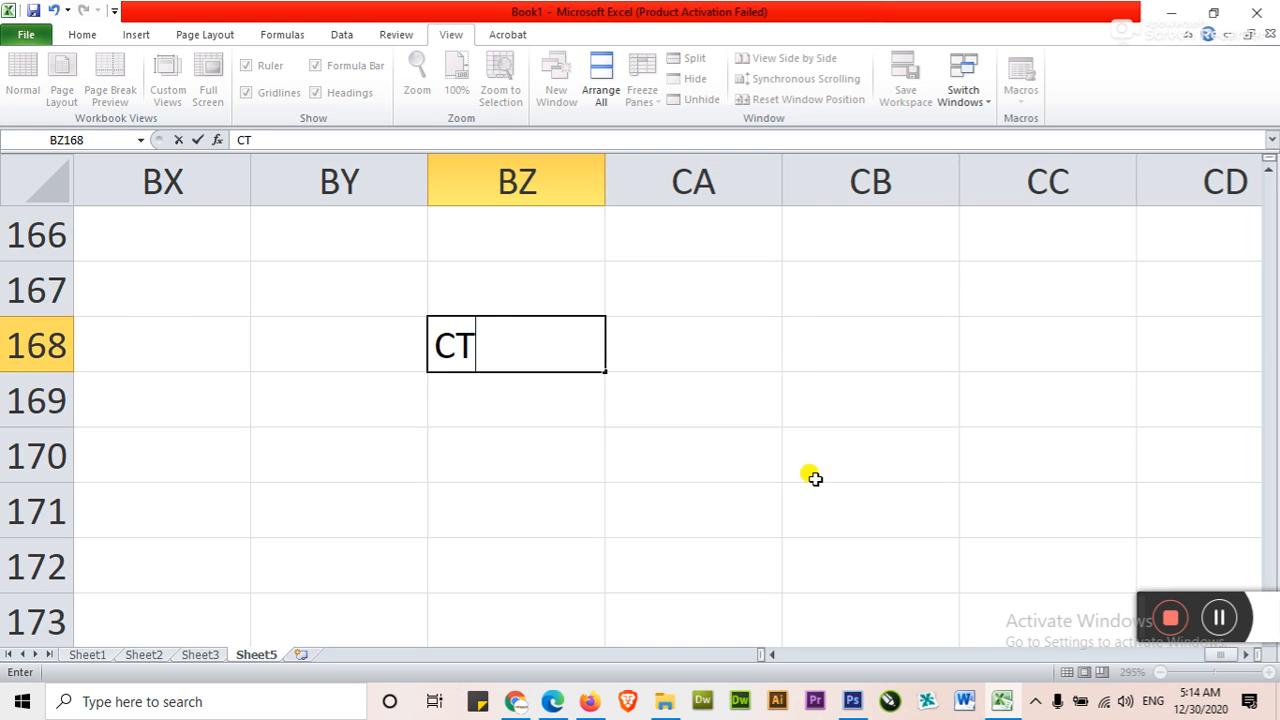
pyautogui.write('e')
pyautogui.press('BackSpace')
pyautogui.write('rl')
pyautogui.press('BackSpace')
pyautogui.press('BackSpace')
pyautogui.write('RL')
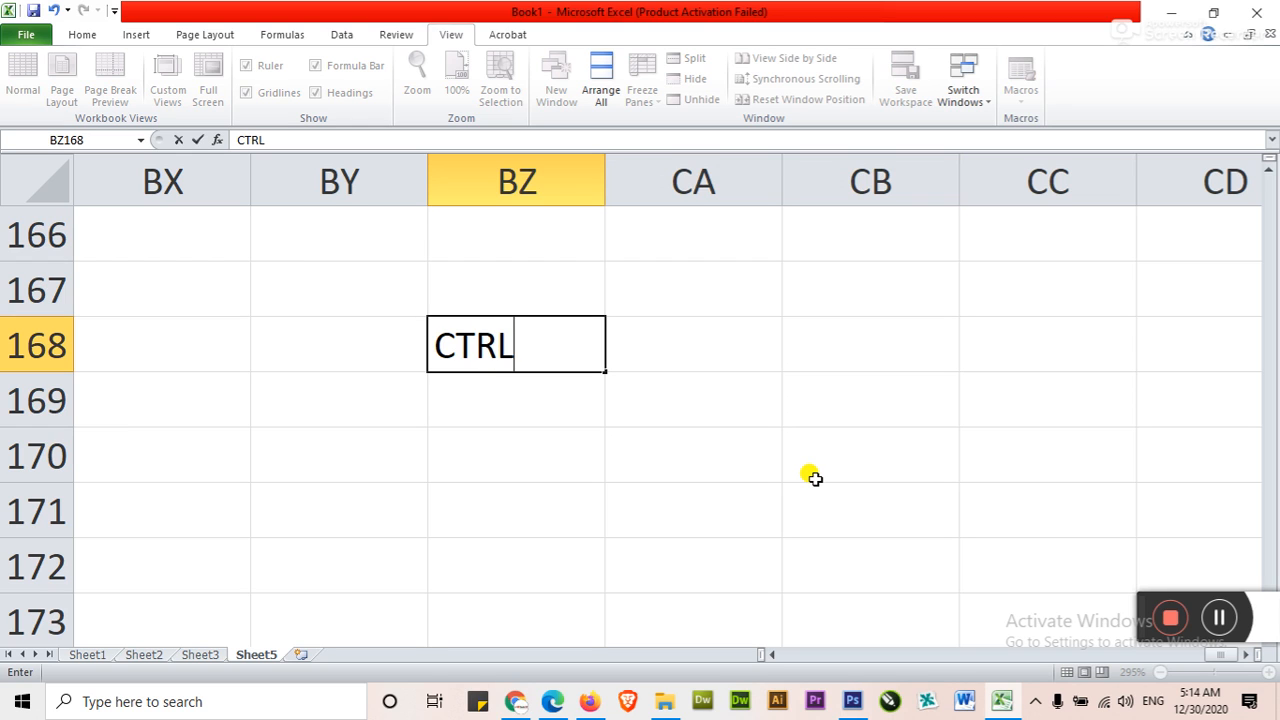
pyautogui.write(', HOME')
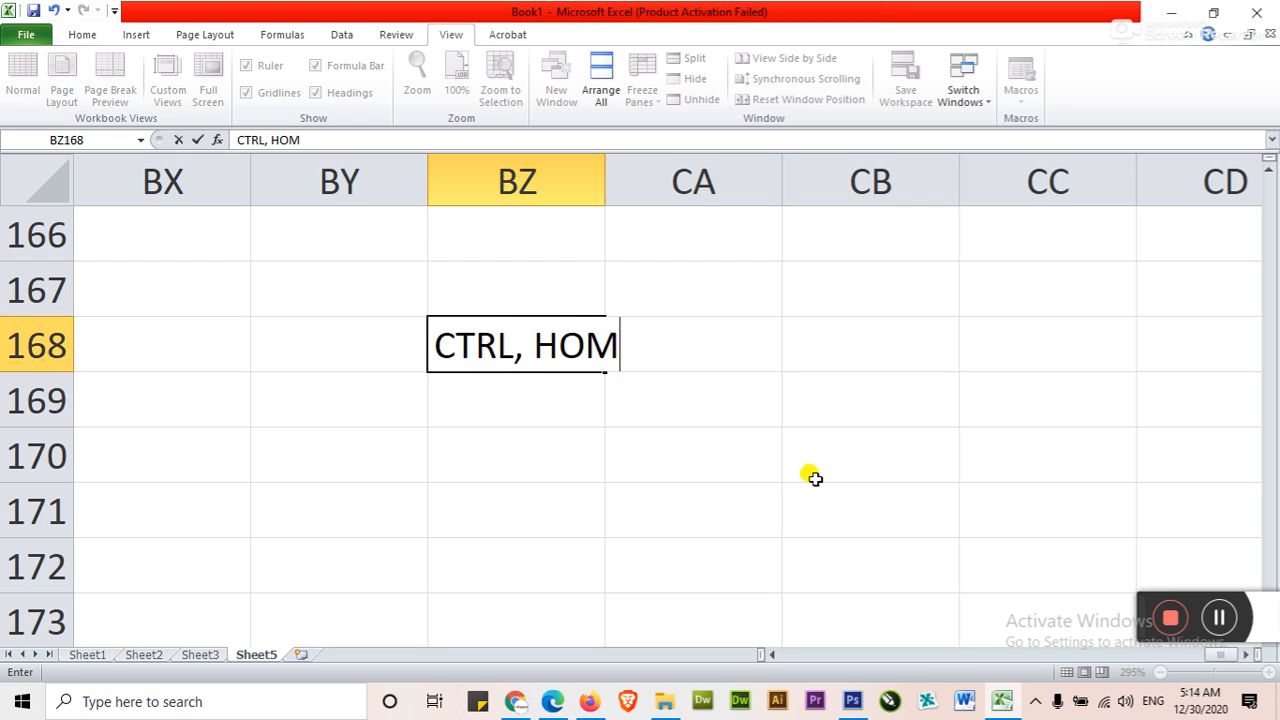
pyautogui.press('Return')
# Clear the text from cell BZ168 and return to cell A1 at the start of the sheet
pyautogui.press('Down')
pyautogui.press('Up')
pyautogui.press('Up')
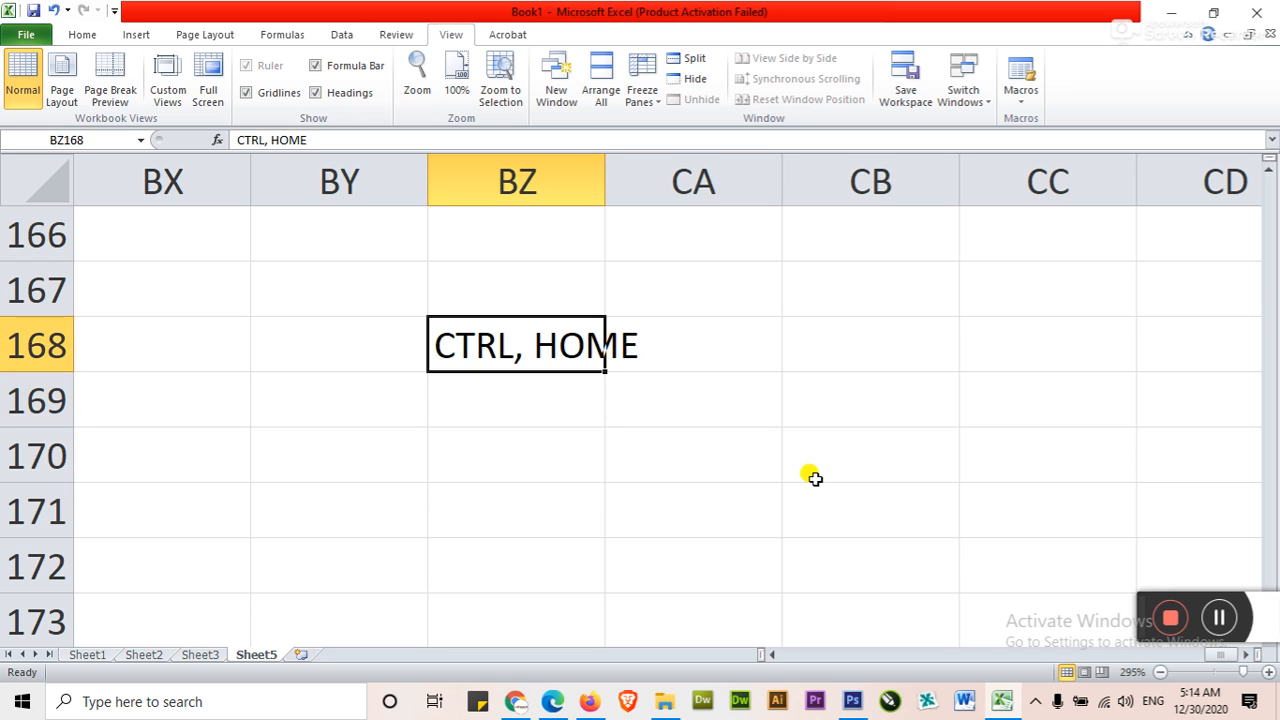
pyautogui.press('Delete')
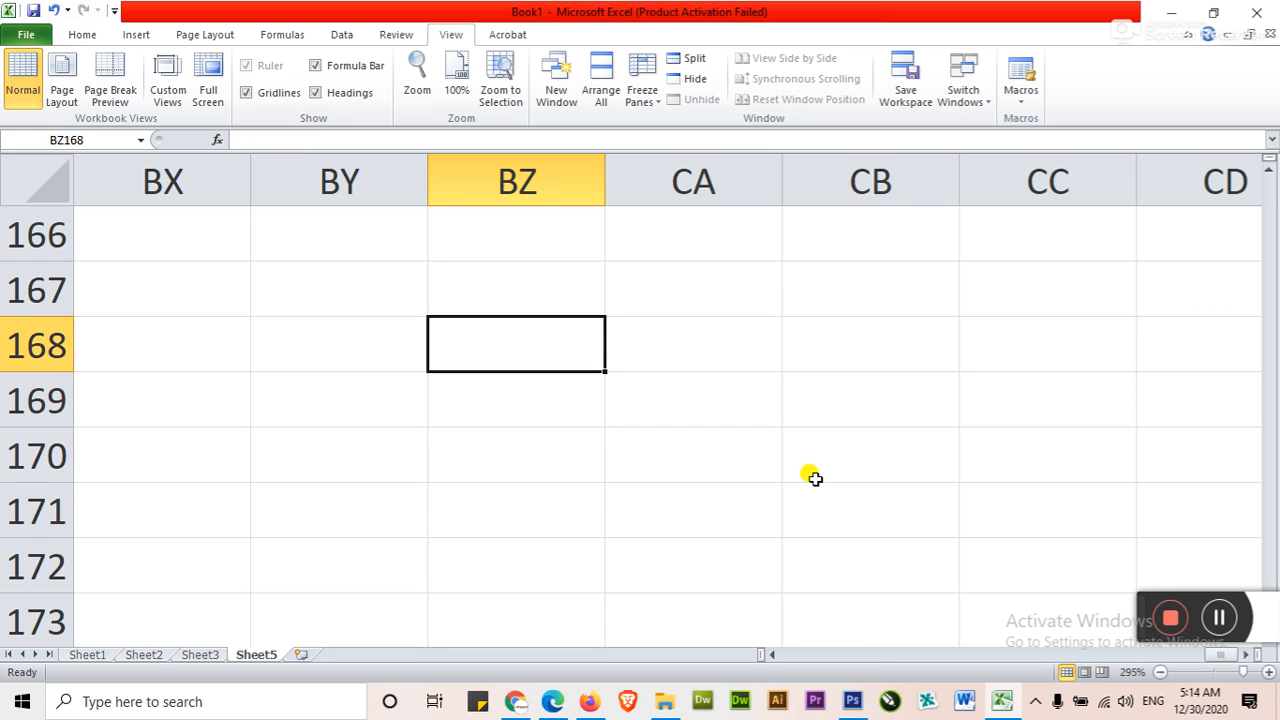
pyautogui.hotkey('ctrl', 'Home')
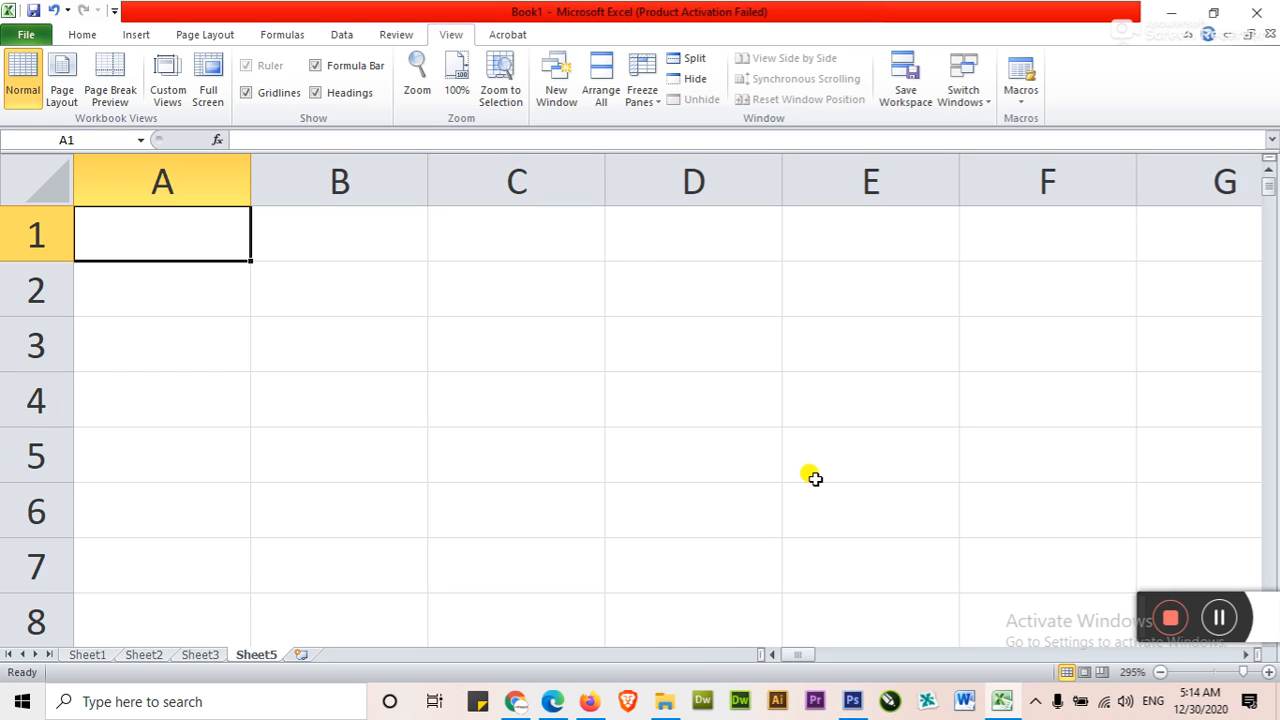
# Move the active cell one cell at a time from A1 across the sheet to H4
pyautogui.press('Right')
pyautogui.press('Right')
pyautogui.press('Down')
pyautogui.press('Down')
pyautogui.press('Down')
pyautogui.press('Down')
pyautogui.press('Down')
pyautogui.press('Right')
pyautogui.press('Right')
pyautogui.press('Right')
pyautogui.press('Right')
pyautogui.press('Right')
pyautogui.press('Right')
pyautogui.press('Left')
pyautogui.press('Left')
pyautogui.press('Up')
pyautogui.press('Up')
# Enter the text "CTRL" in cell H4 and move on to cell I4
pyautogui.press('Right')
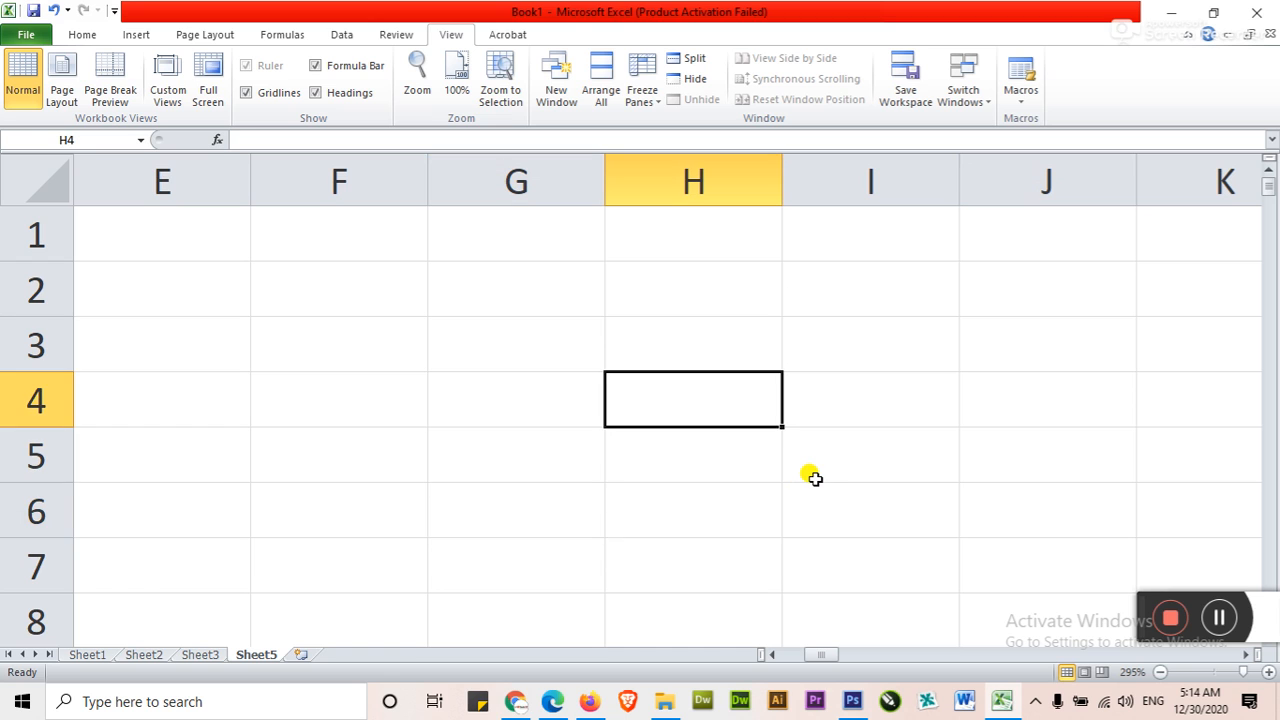
pyautogui.write('CTROL')
pyautogui.press('BackSpace')
pyautogui.press('BackSpace')
pyautogui.write('L')
pyautogui.press('Right')
pyautogui.write('=')
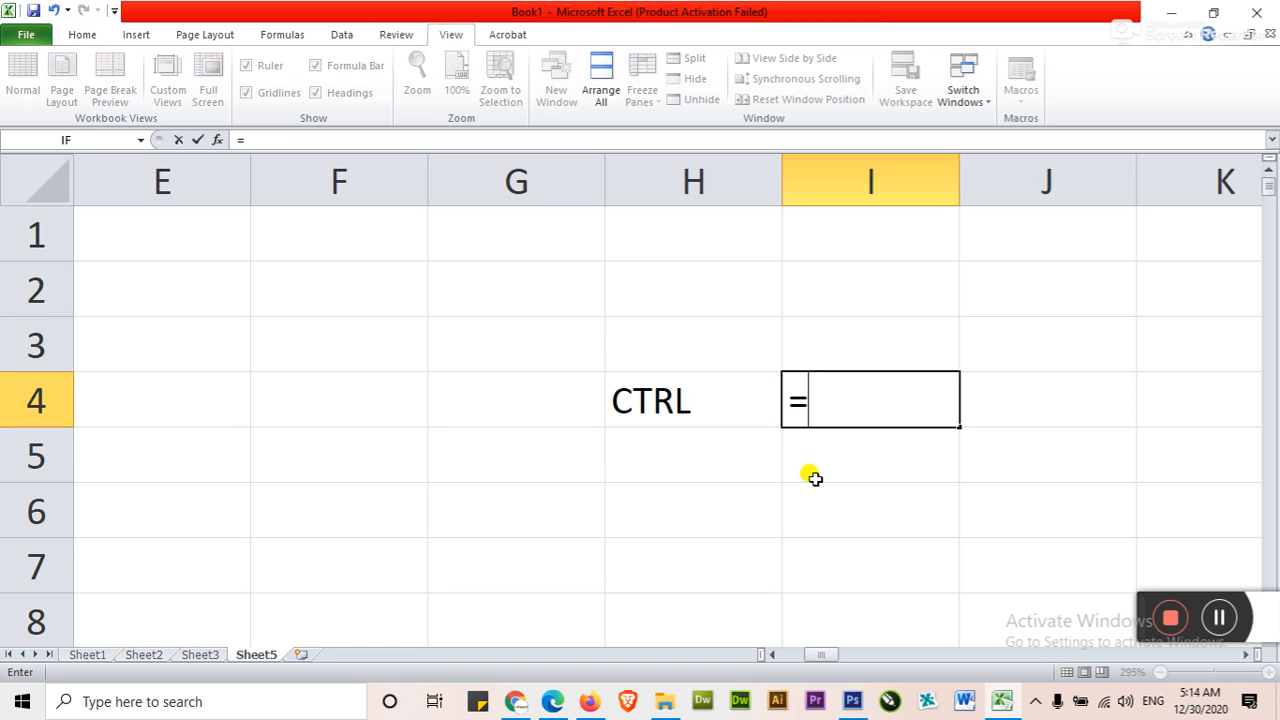
pyautogui.press('BackSpace')
pyautogui.write('-->')
pyautogui.press('Return')
pyautogui.press('Escape')
pyautogui.press('Escape')
# Enter a right-pointing arrow "-->" as literal text in cell I4
pyautogui.write("'-->")
pyautogui.press('Return')
pyautogui.press('Up')
# Enter a left-pointing arrow "<--" as literal text in cell G4
pyautogui.press('Left')
pyautogui.press('Left')
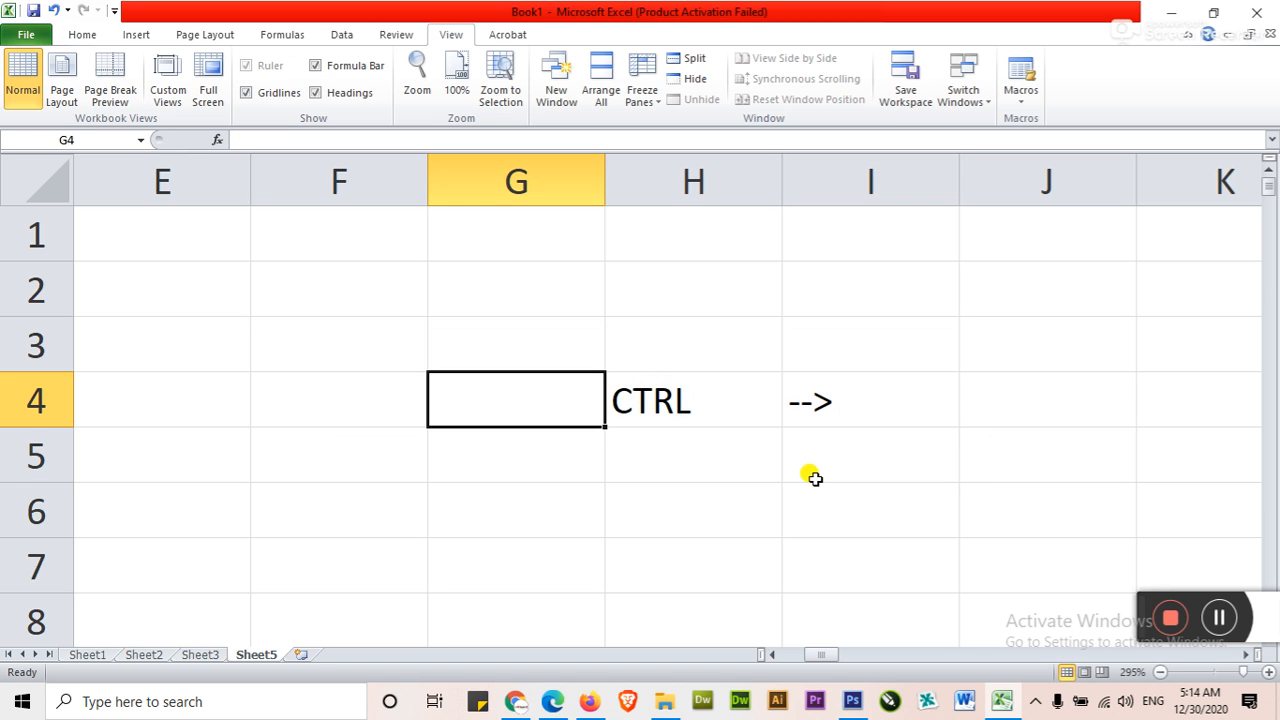
pyautogui.write("'<--")
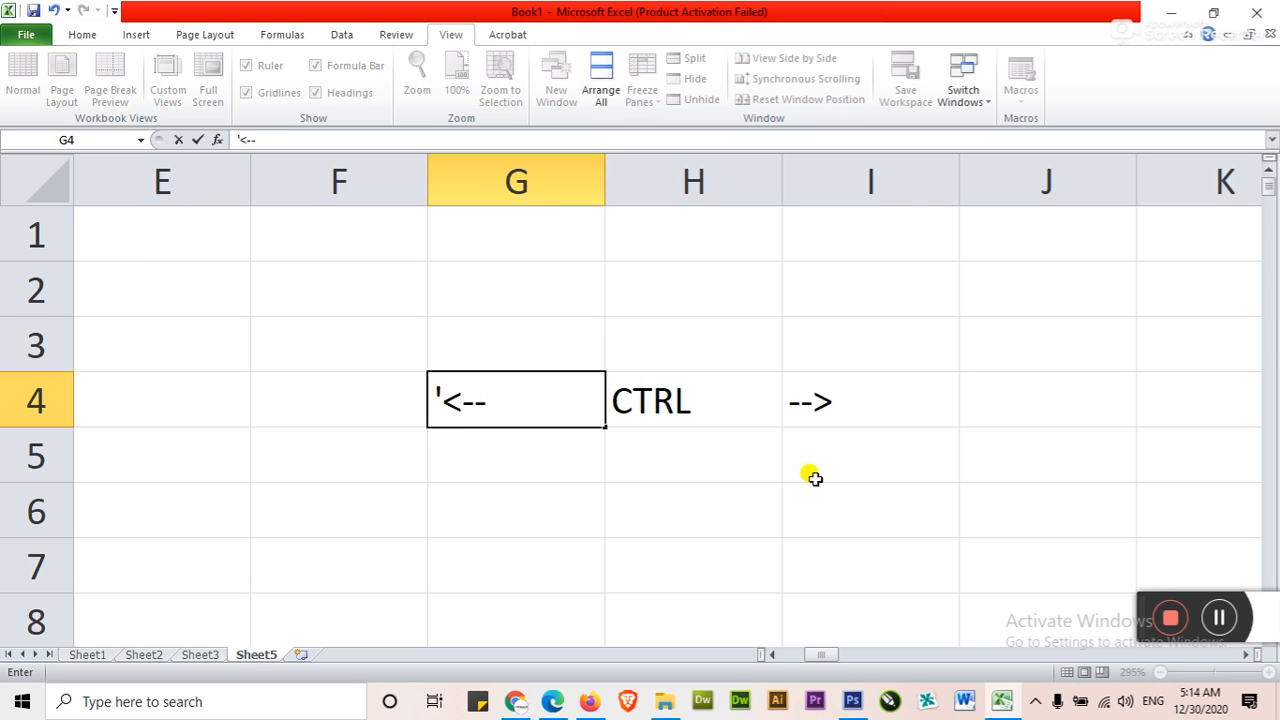
pyautogui.press('Return')
pyautogui.press('Up')
# Move the active cell among the arrow and CTRL cells and the cells above and below H4, ending on H5
pyautogui.press('Right')
pyautogui.press('Up')
pyautogui.press('Down')
pyautogui.press('Left')
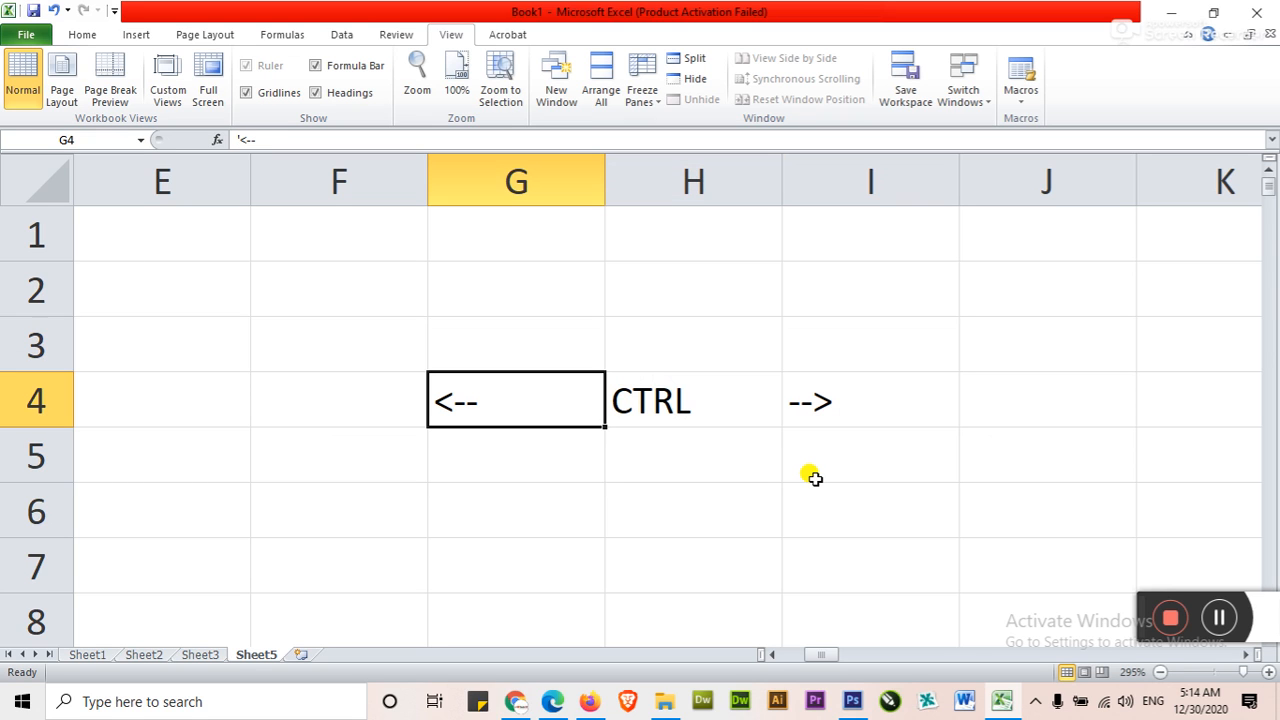
pyautogui.hotkey('ctrl', 'Right')
pyautogui.press('Left')
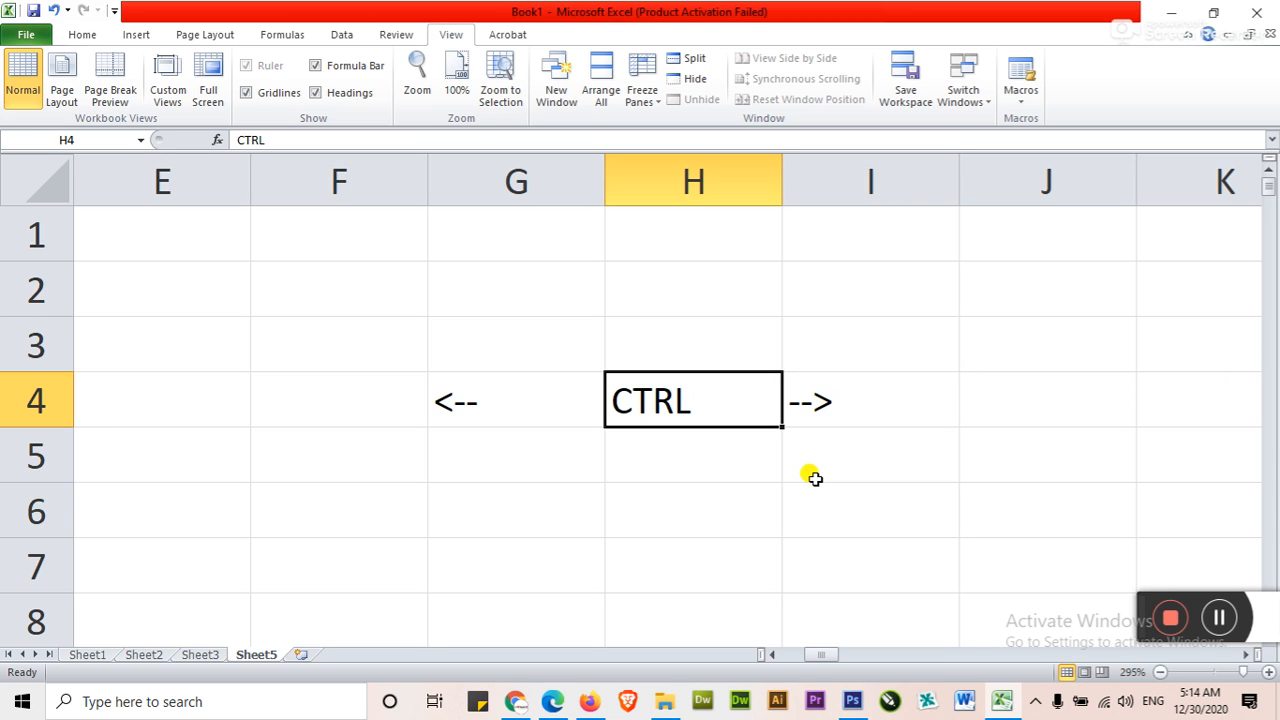
pyautogui.press('Left')
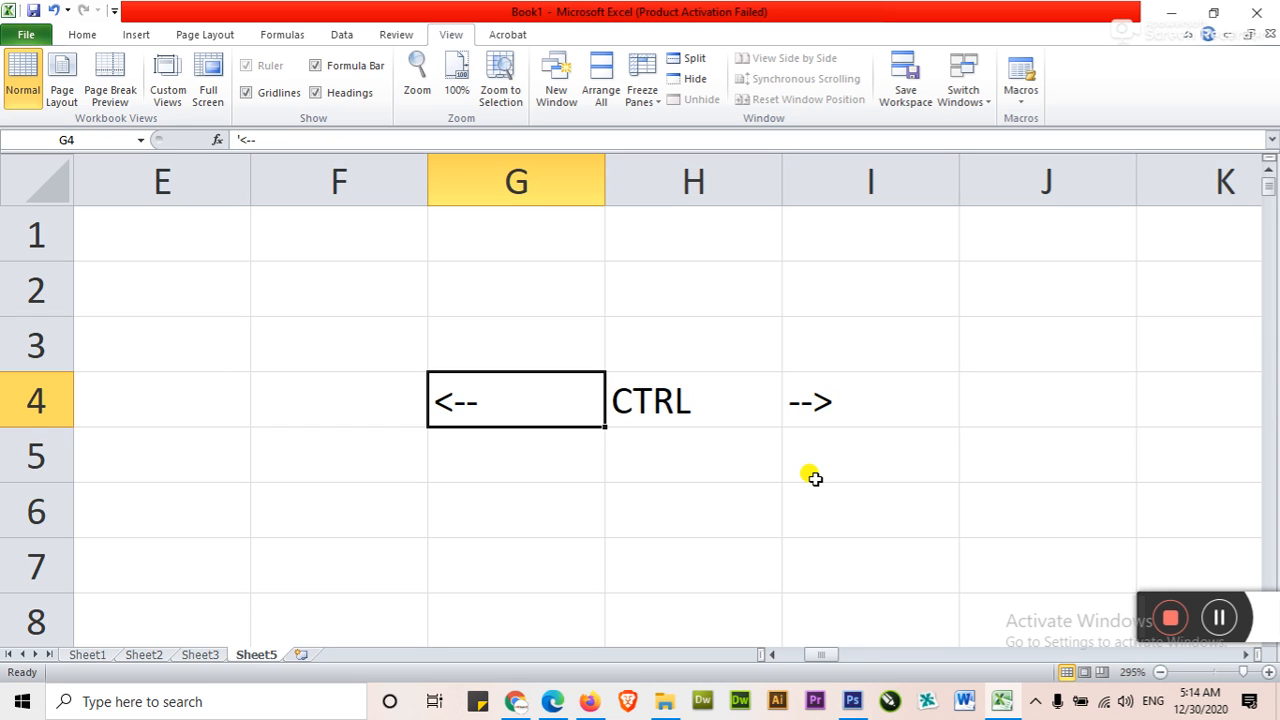
pyautogui.press('Right')
pyautogui.press('Up')
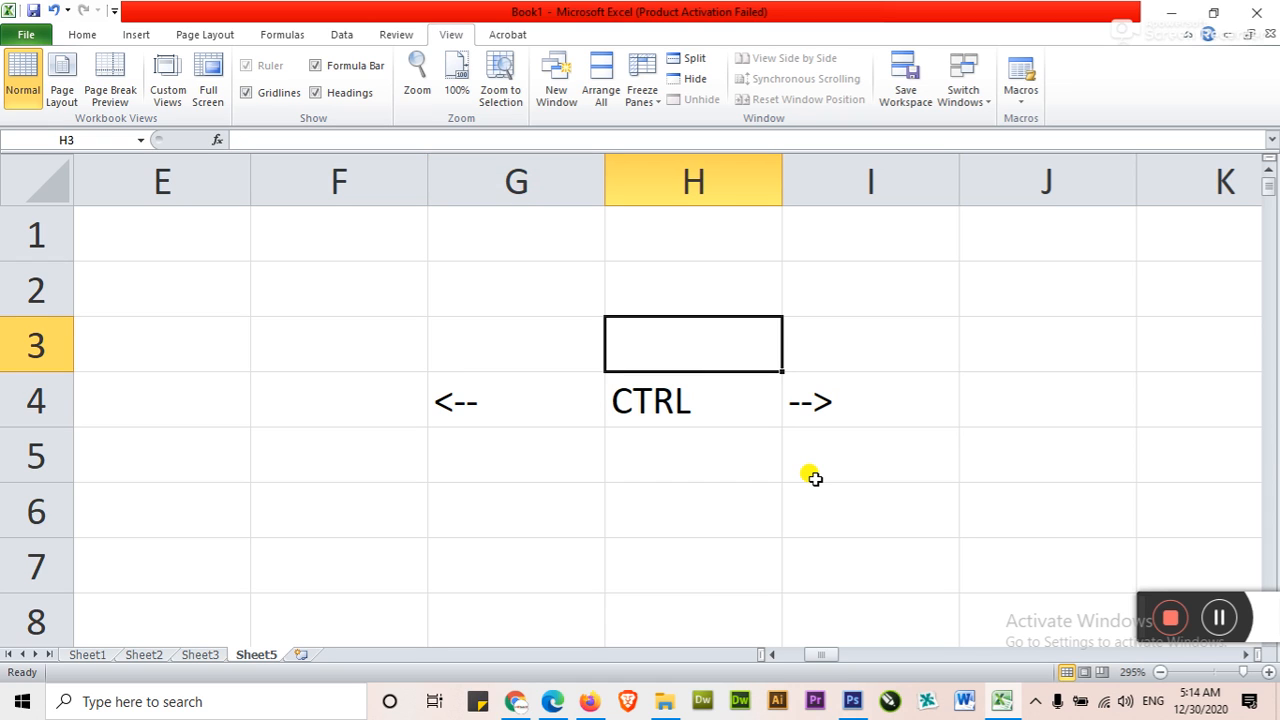
pyautogui.press('Down')
pyautogui.press('Down')
pyautogui.press('Up')
pyautogui.press('Up')
pyautogui.press('Down')
pyautogui.press('Down')
pyautogui.press('Down')
pyautogui.press('Up')
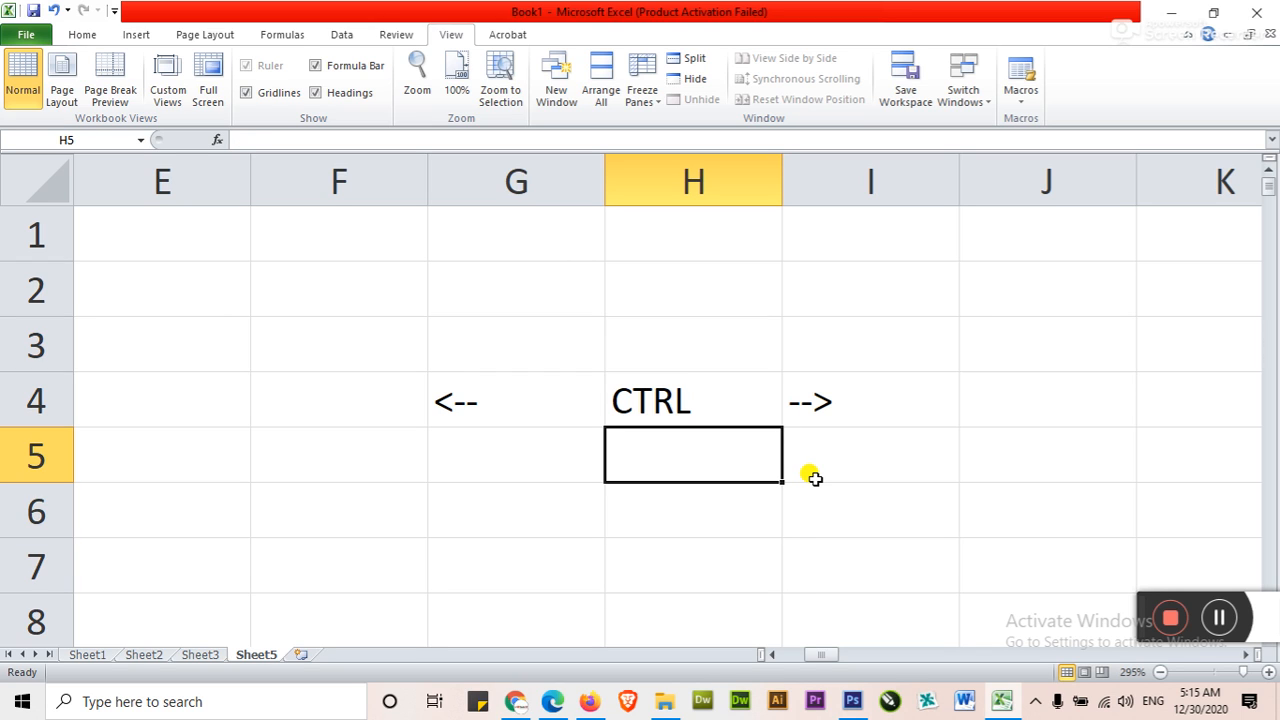
# Clear the arrows and the CTRL text from cells G4, H4 and I4, ending on G4
pyautogui.press('Up')
pyautogui.press('Left')
pyautogui.press('Left')
pyautogui.press('Right')
pyautogui.press('BackSpace')
pyautogui.press('Right')
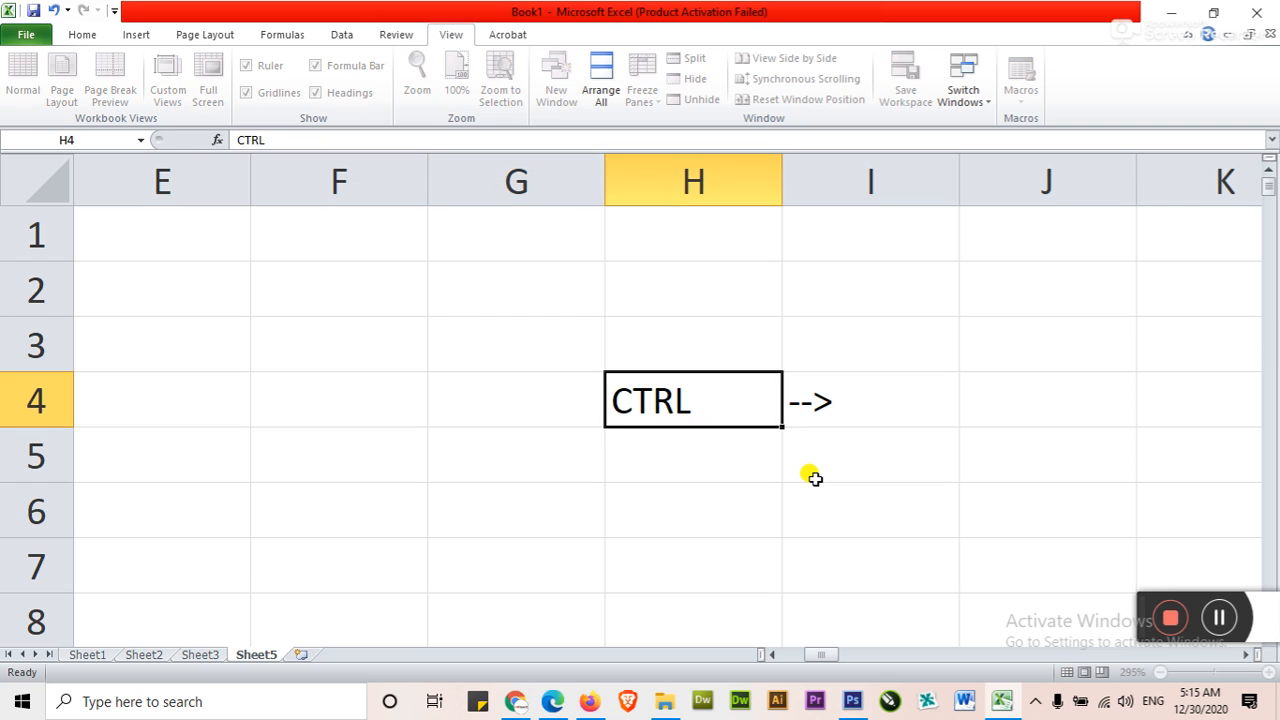
pyautogui.press('BackSpace')
pyautogui.press('Right')
pyautogui.press('BackSpace')
pyautogui.press('Right')
pyautogui.press('Left')
pyautogui.press('Left')
pyautogui.hotkey('shift', 'Right')
pyautogui.press('Left')
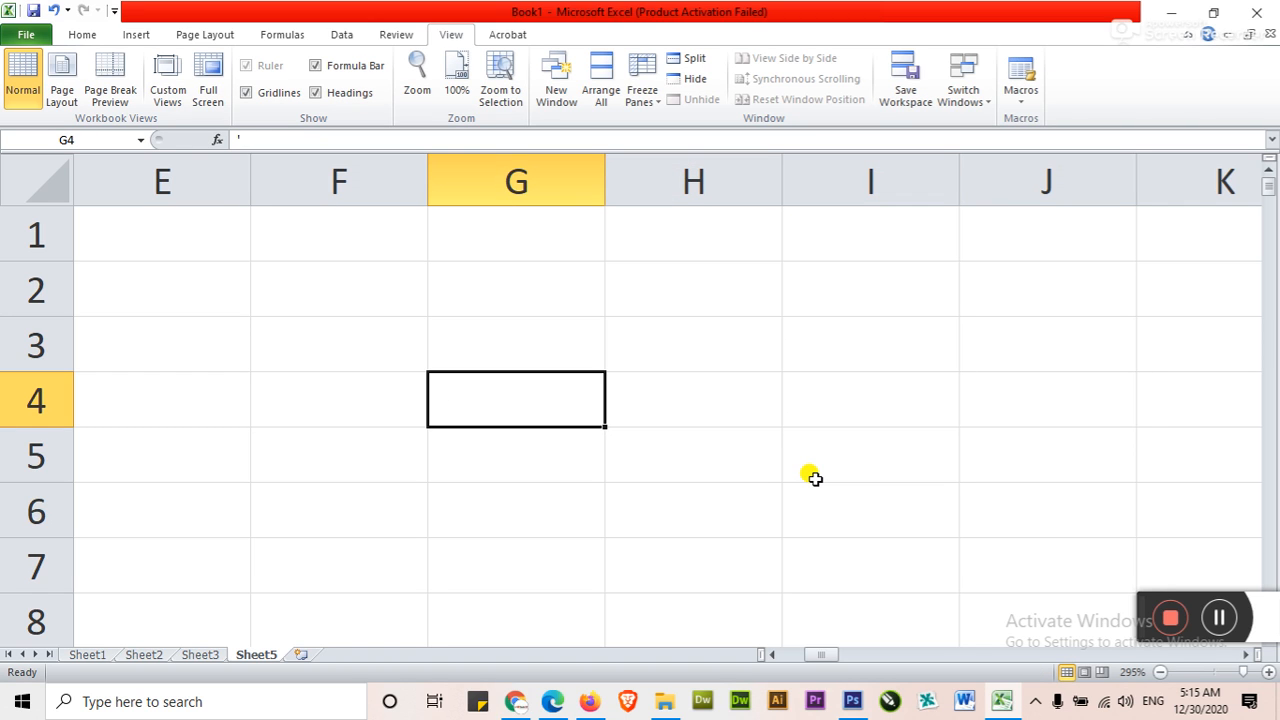
# Jump from cell I4 to the last column of row 4 and back, ending on cell K4
pyautogui.press('Right')
pyautogui.press('Right')
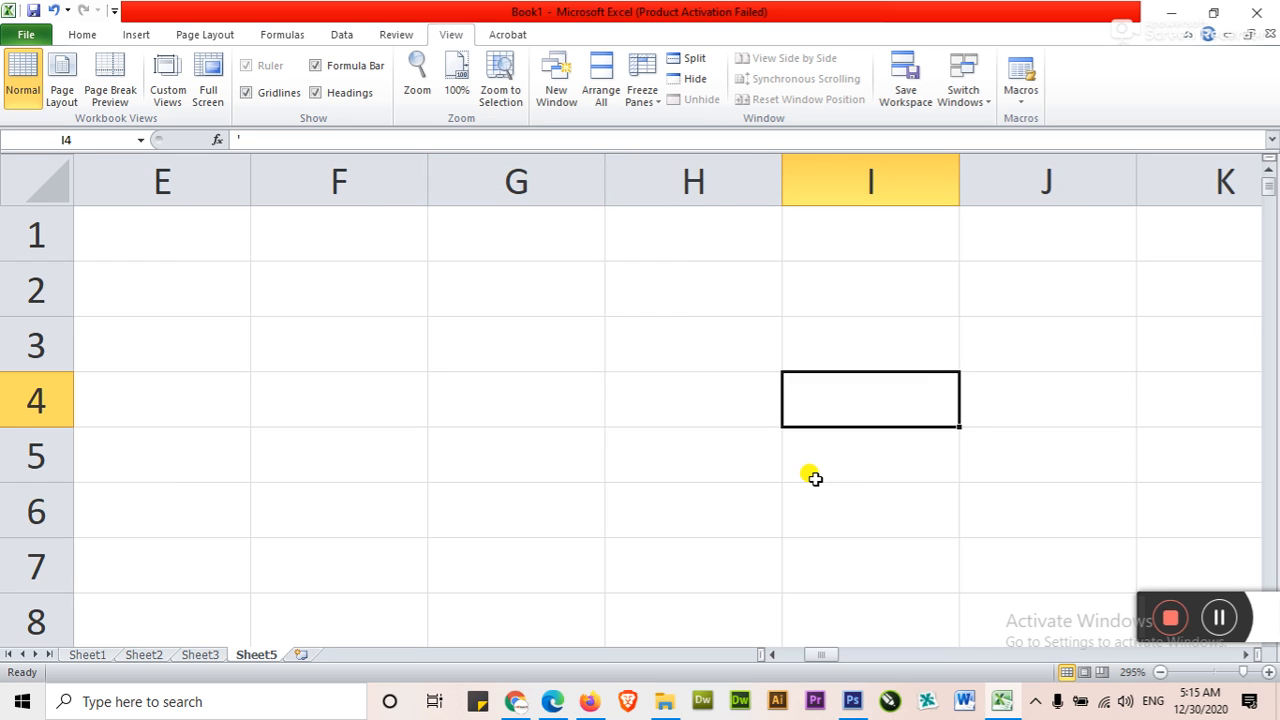
pyautogui.hotkey('ctrl', 'Right')
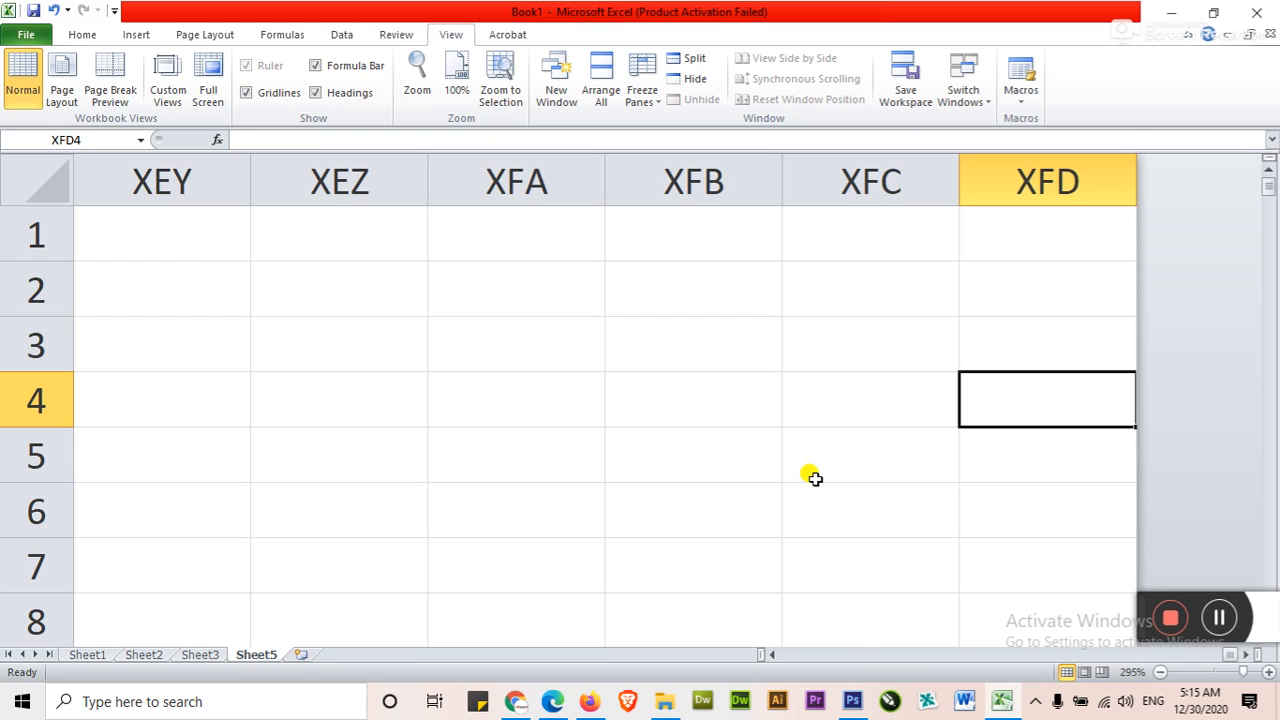
pyautogui.hotkey('ctrl', 'Left')
pyautogui.press('Right')
pyautogui.press('Right')
pyautogui.press('Right')
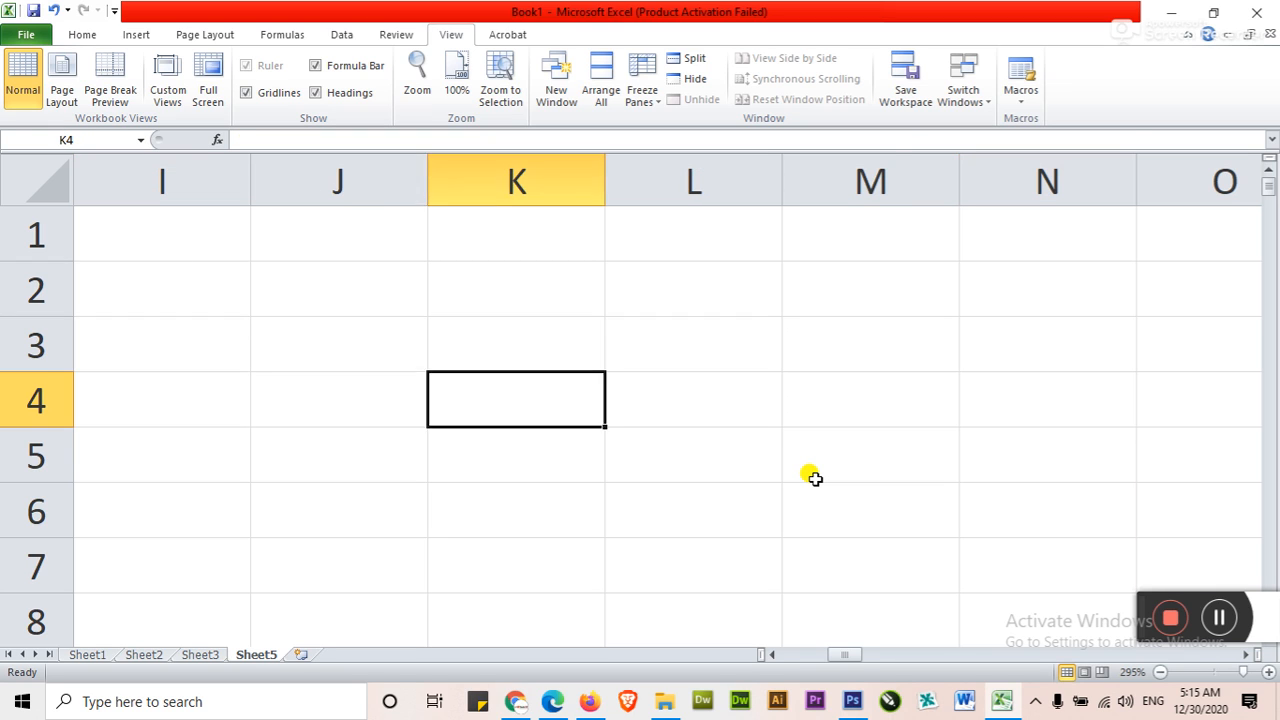
# Jump from cell K3 to the last row of column K and return to cell A1
pyautogui.press('Up')
pyautogui.press('Left')
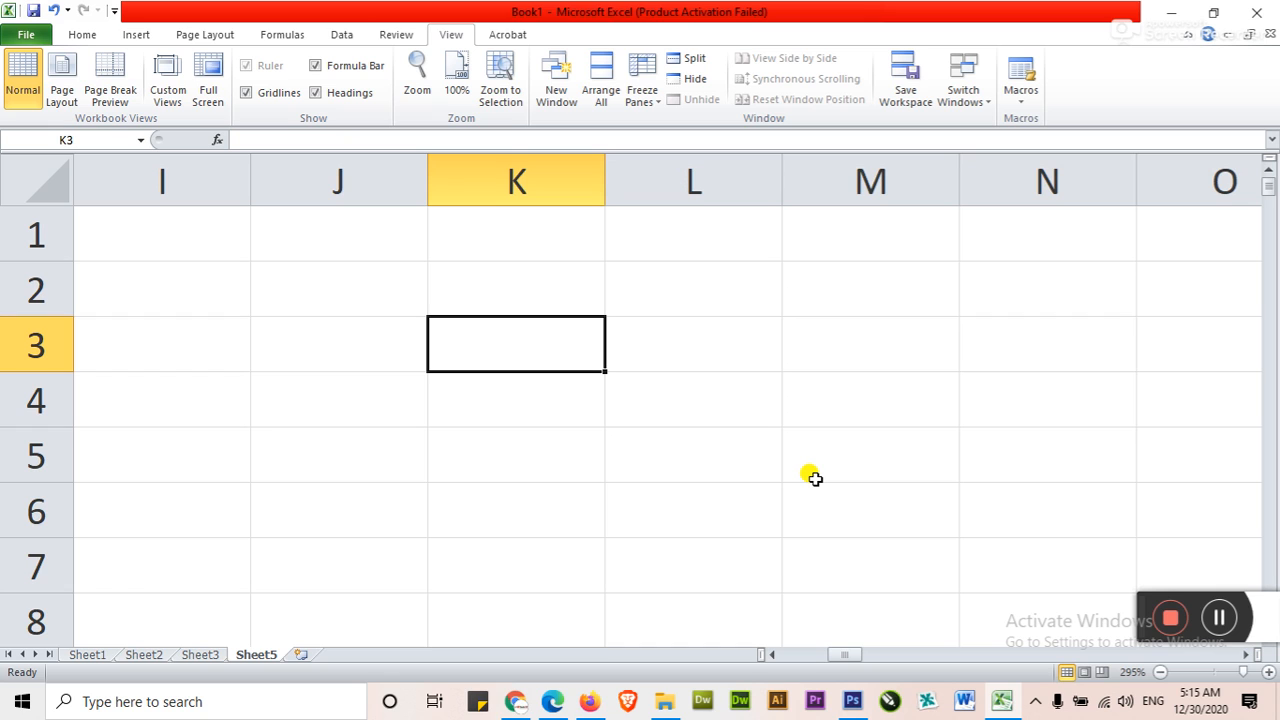
pyautogui.hotkey('ctrl', 'Down')
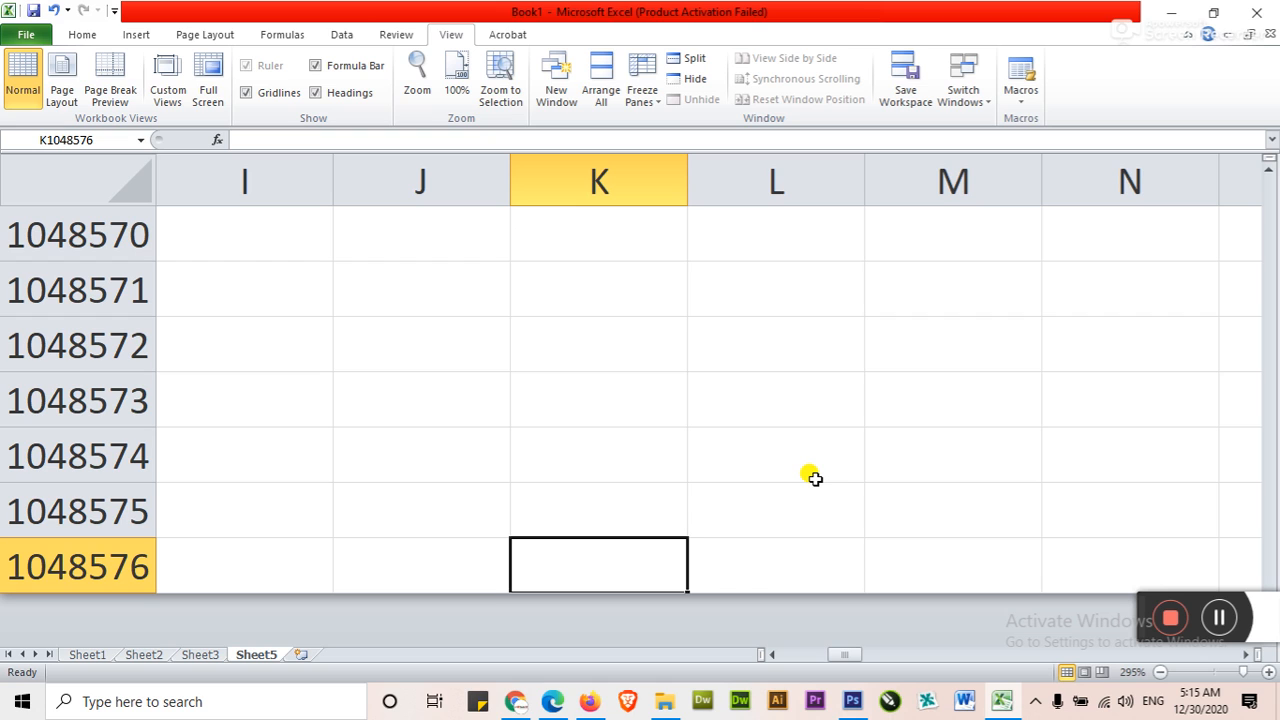
pyautogui.press('Up')
pyautogui.press('Up')
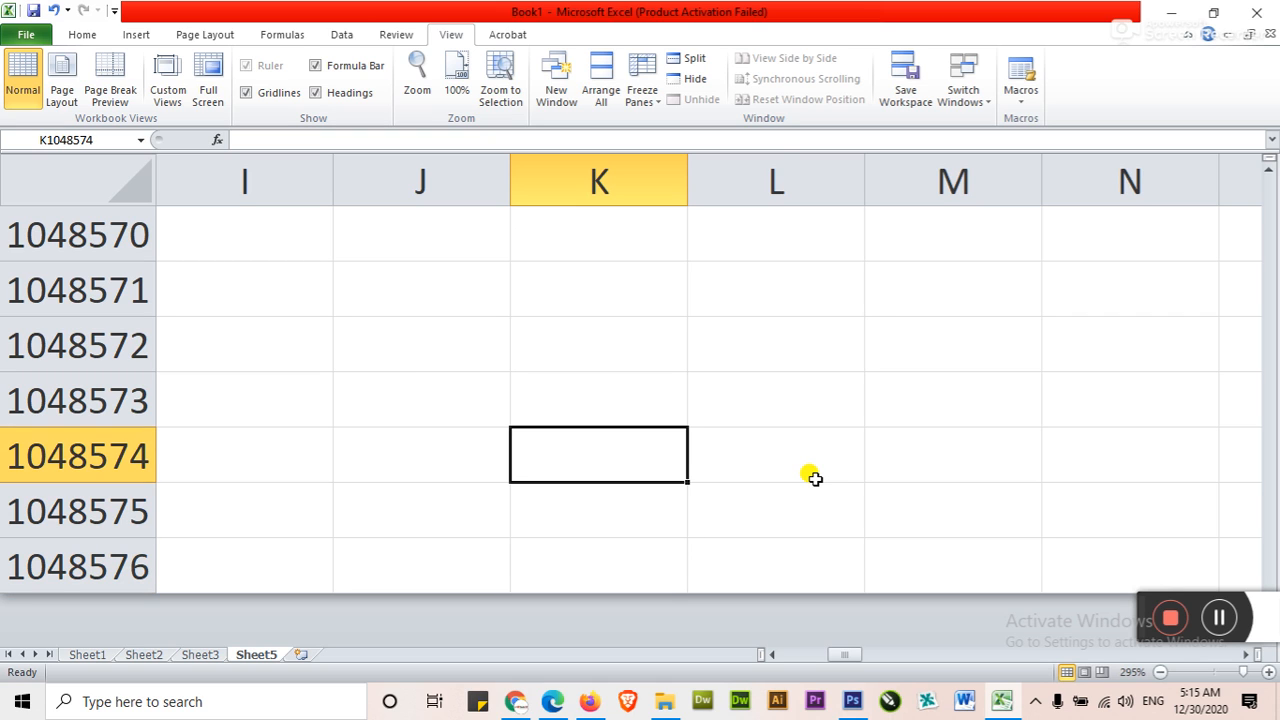
pyautogui.hotkey('ctrl', 'Home')
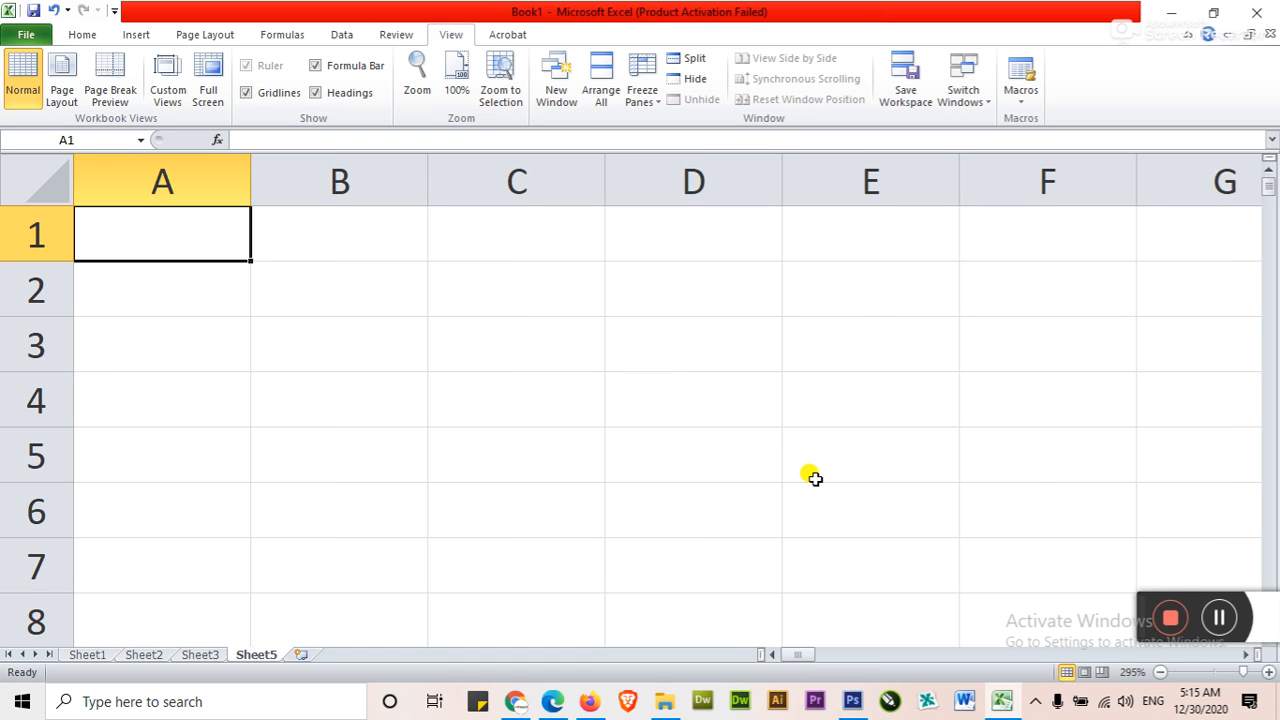
# Move the active cell one cell at a time through columns A and B near A1, ending on A3
pyautogui.press('Right')
pyautogui.press('Down')
pyautogui.press('Down')
pyautogui.press('Up')
pyautogui.press('Up')
pyautogui.press('Left')
pyautogui.press('Down')
pyautogui.press('Down')
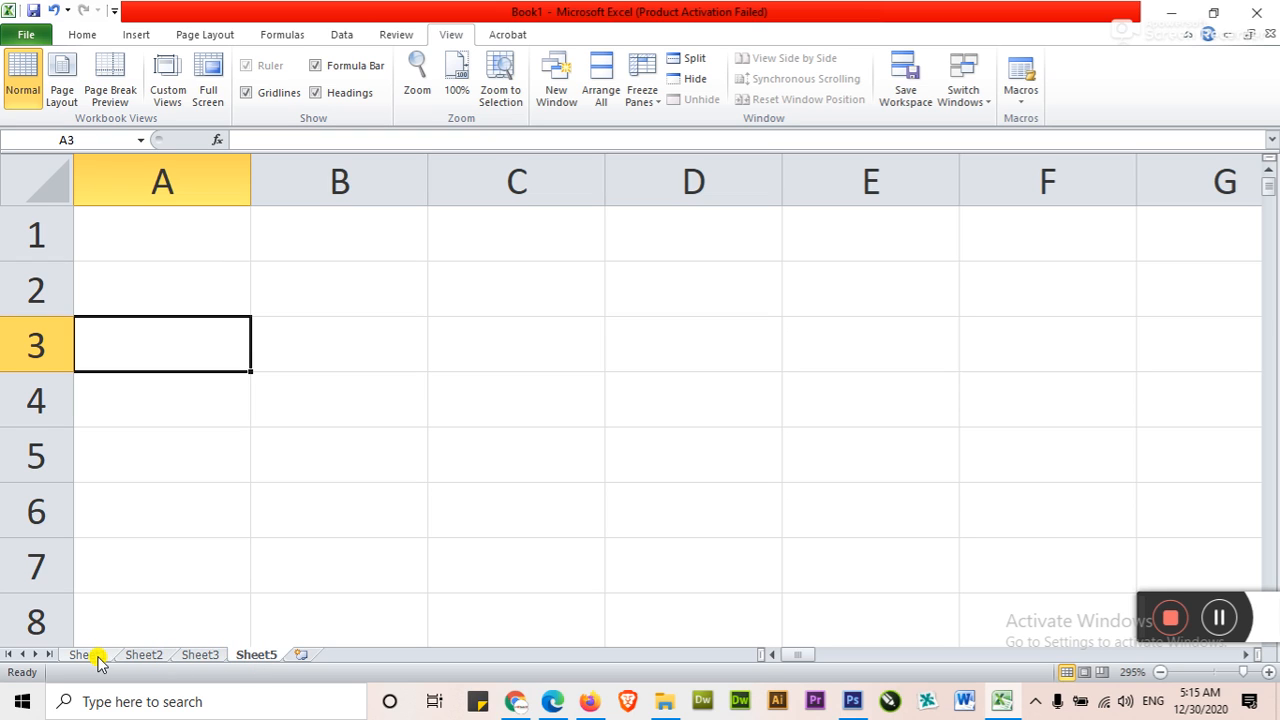
# Rename Sheet5 as Accounts
pyautogui.doubleClick(262, 655)
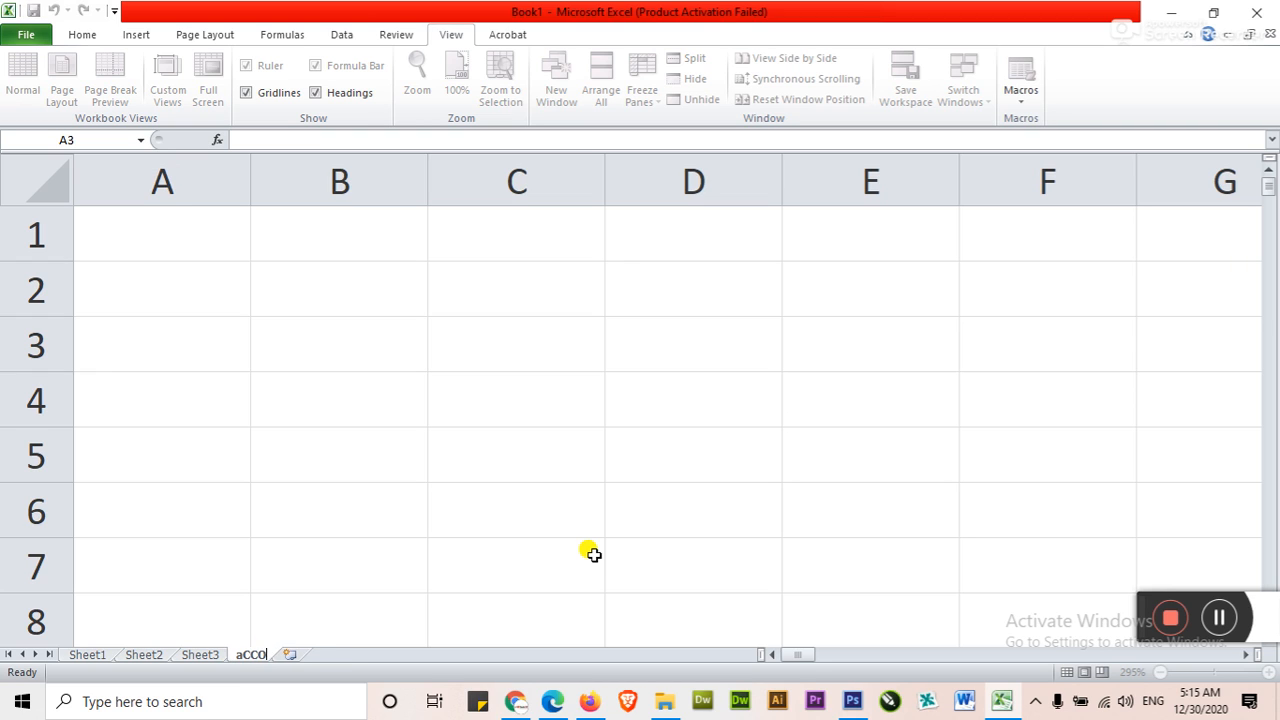
pyautogui.write('Ad')
pyautogui.write('counts')
pyautogui.press('Return')
# Insert a new worksheet after Accounts and name it Sales
pyautogui.click(312, 654)
pyautogui.doubleClick(314, 654)
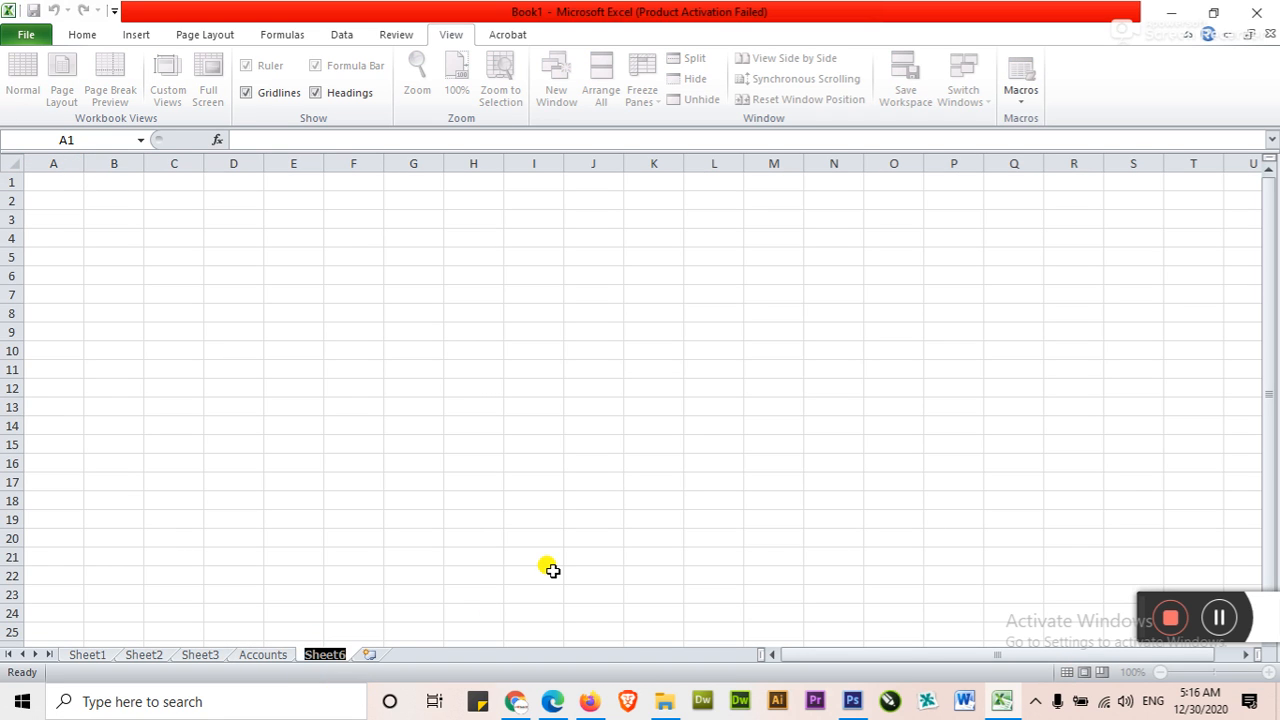
pyautogui.write('Sales')
pyautogui.press('Return')
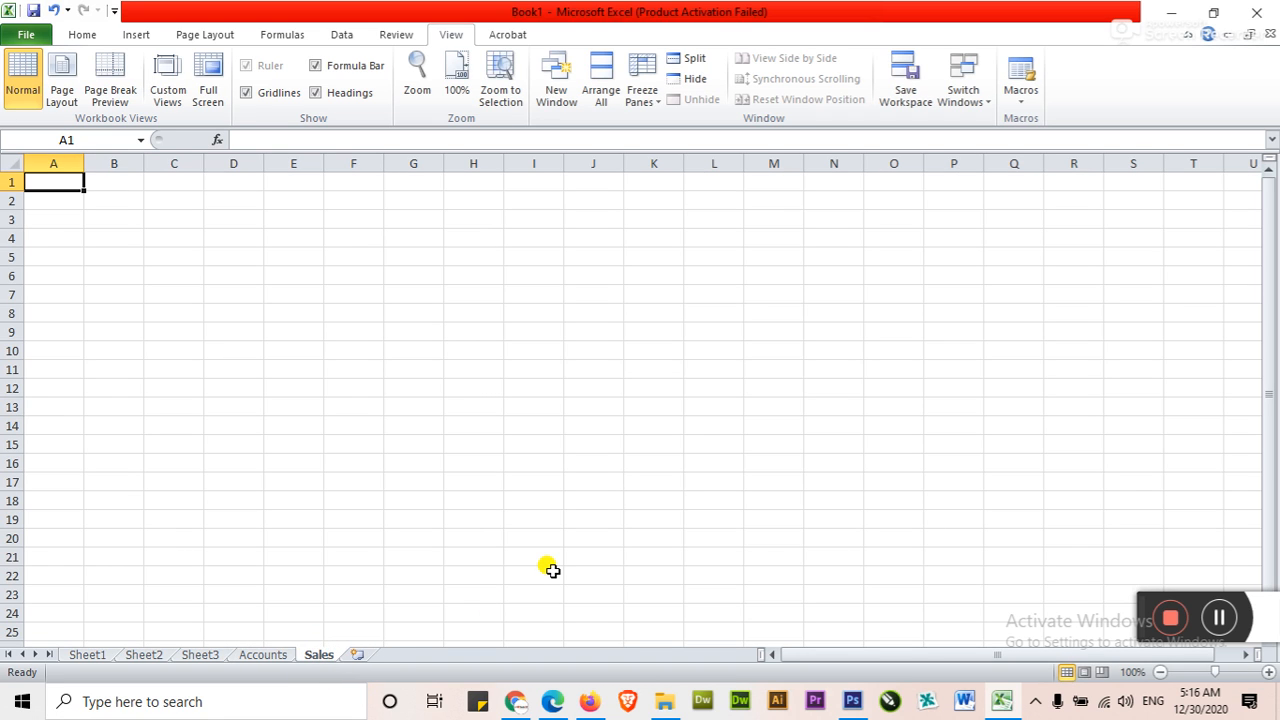
# Insert a new worksheet after Sales and name it Quality
pyautogui.click(359, 655)
pyautogui.doubleClick(365, 654)
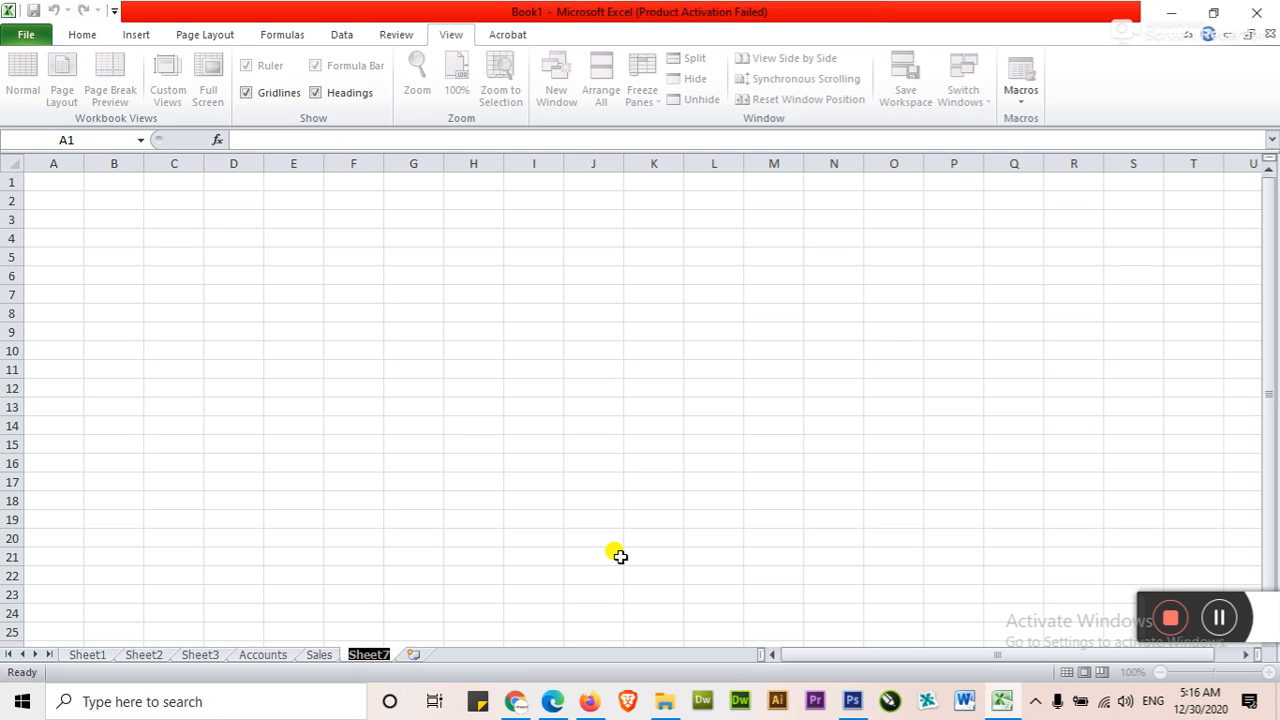
pyautogui.write('Quality')
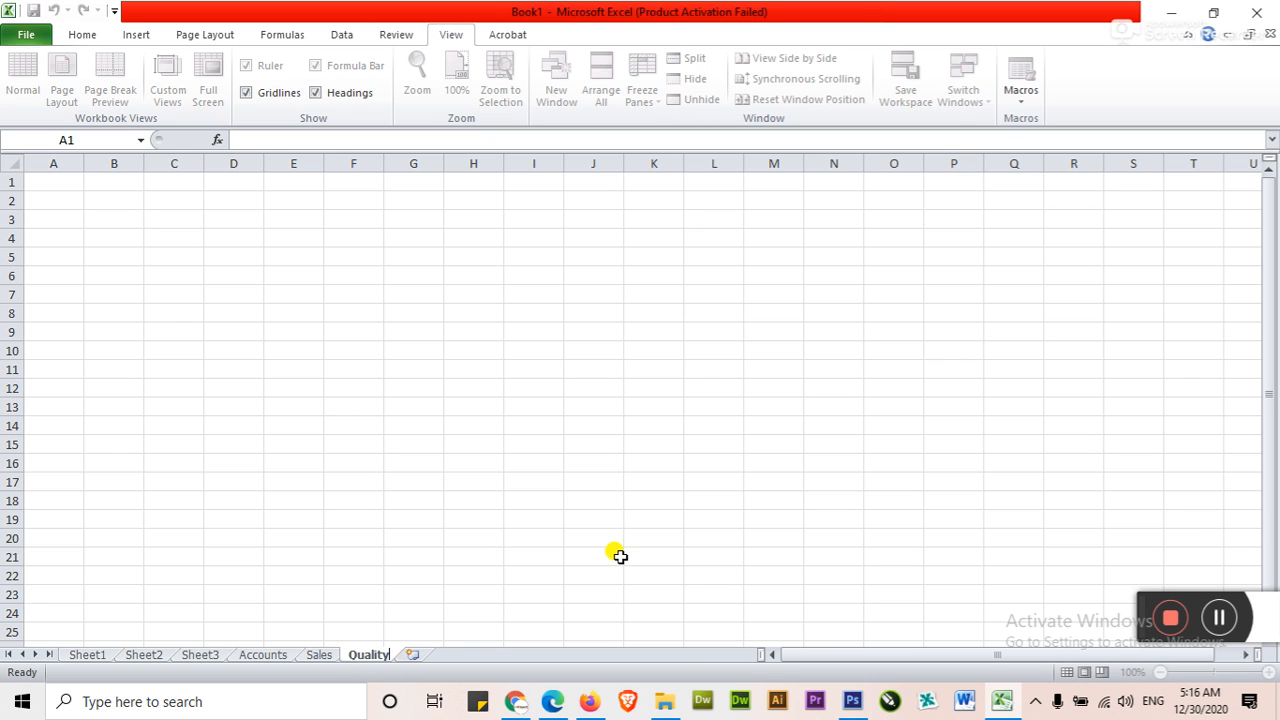
pyautogui.press('Return')
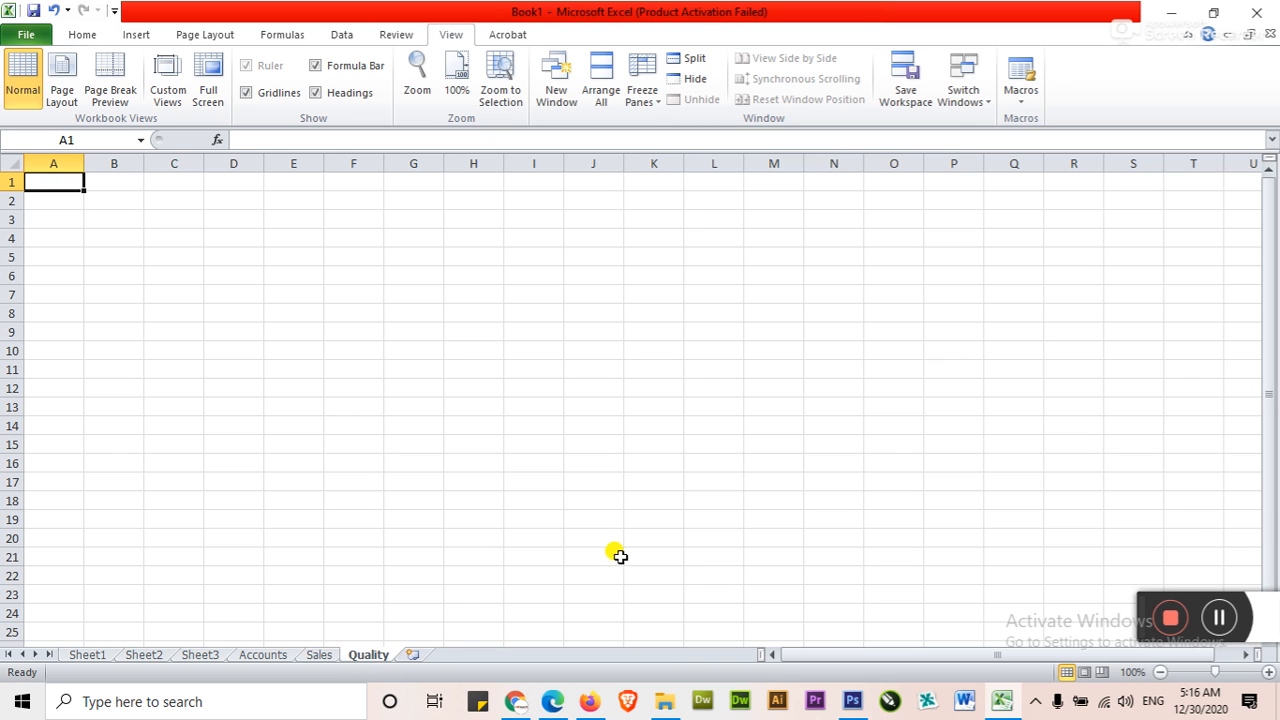
# Insert a new worksheet after Quality and name it Engineering
pyautogui.click(415, 655)
pyautogui.doubleClick(420, 655)
pyautogui.write('Engineering')
pyautogui.press('Return')
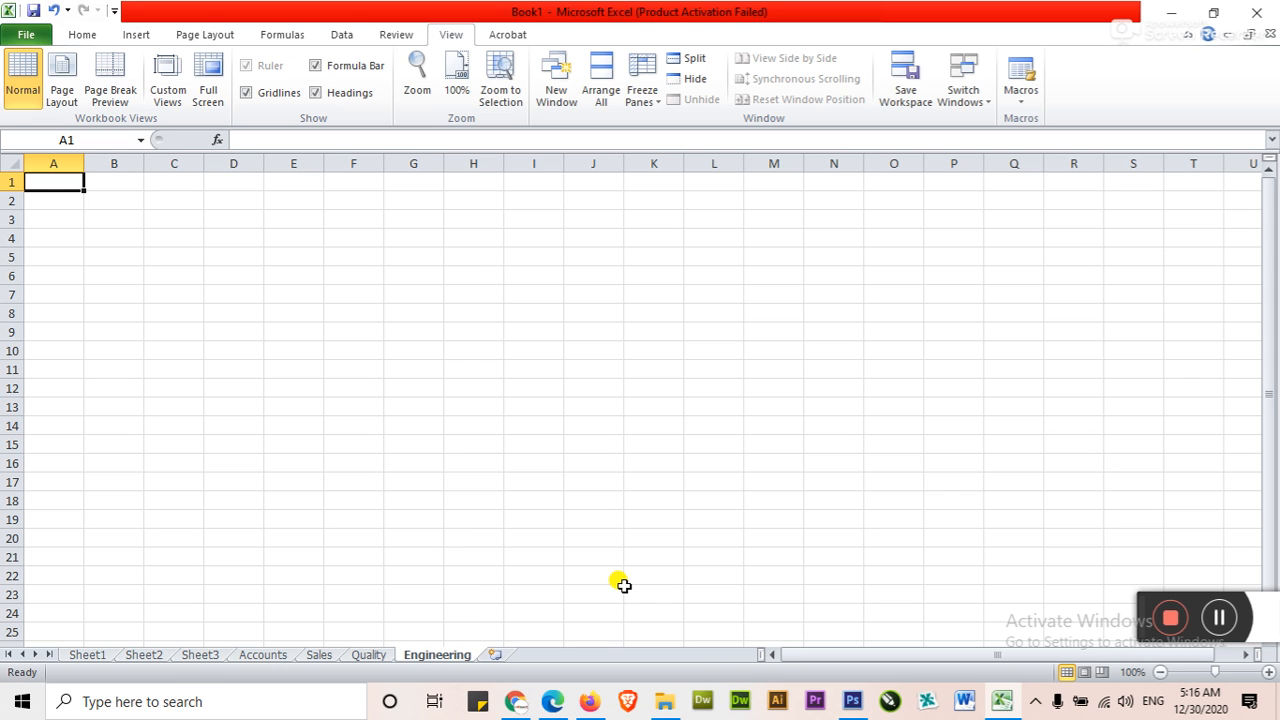
# Switch back and forth among the Accounts, Sales, Quality and Engineering sheets
pyautogui.click(319, 655)
pyautogui.click(288, 655)
pyautogui.click(368, 655)
pyautogui.click(437, 655)
pyautogui.click(275, 655)
pyautogui.click(319, 655)
pyautogui.click(368, 655)
# Color the Engineering sheet tab red and the Quality sheet tab purple
pyautogui.click(422, 657)
pyautogui.rightClick(422, 657)
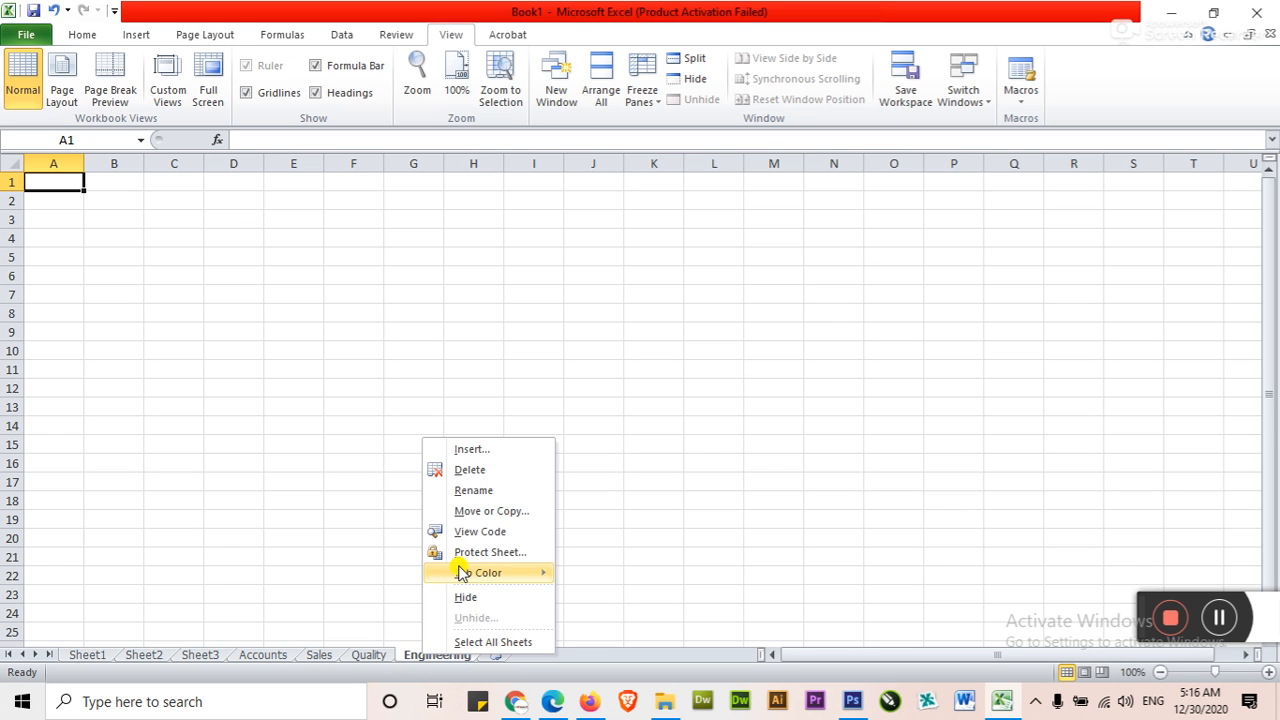
pyautogui.moveTo(476, 580)
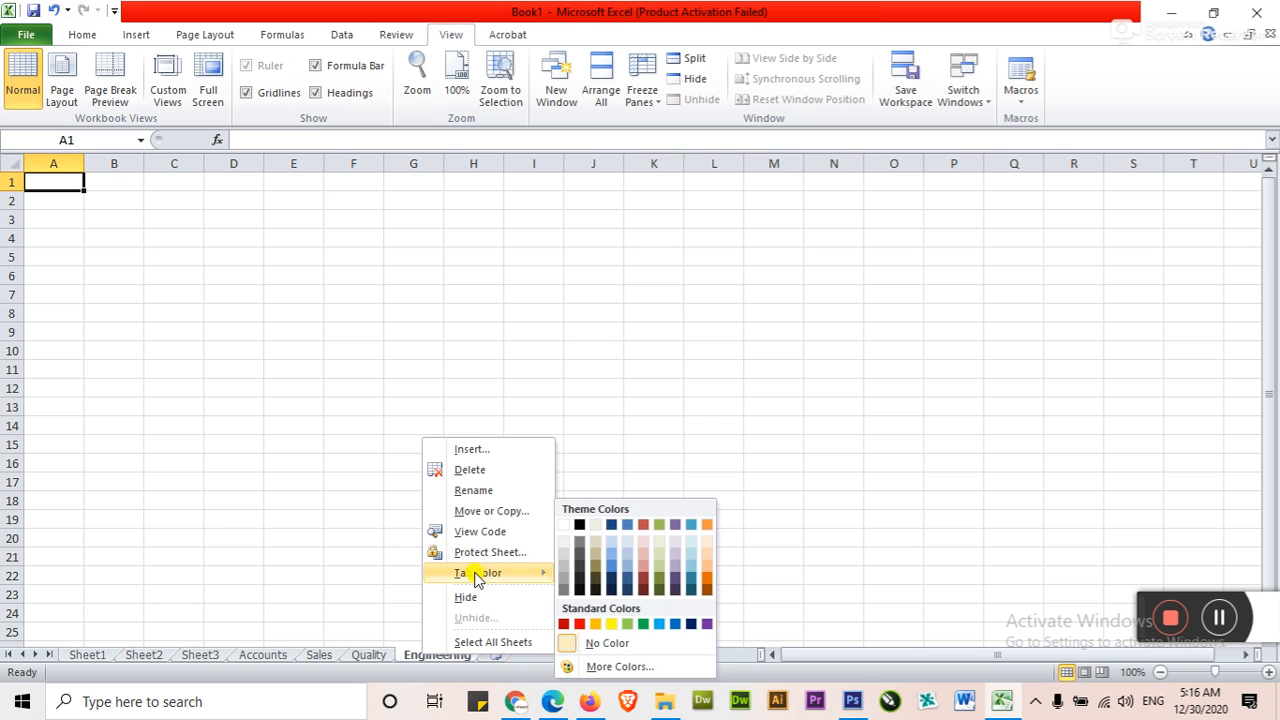
pyautogui.click(576, 624)
pyautogui.rightClick(367, 655)
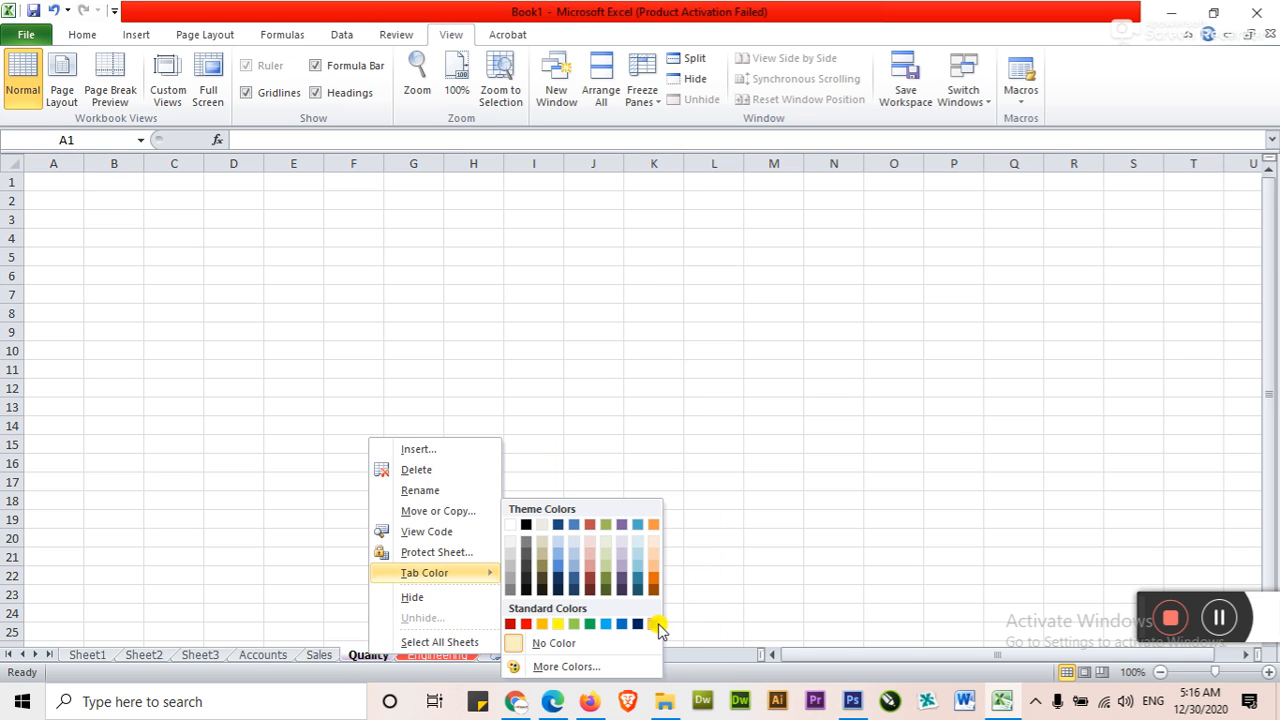
pyautogui.click(656, 622)
# Color the Sales sheet tab orange and the Accounts sheet tab a blue theme shade
pyautogui.rightClick(328, 656)
pyautogui.moveTo(418, 572)
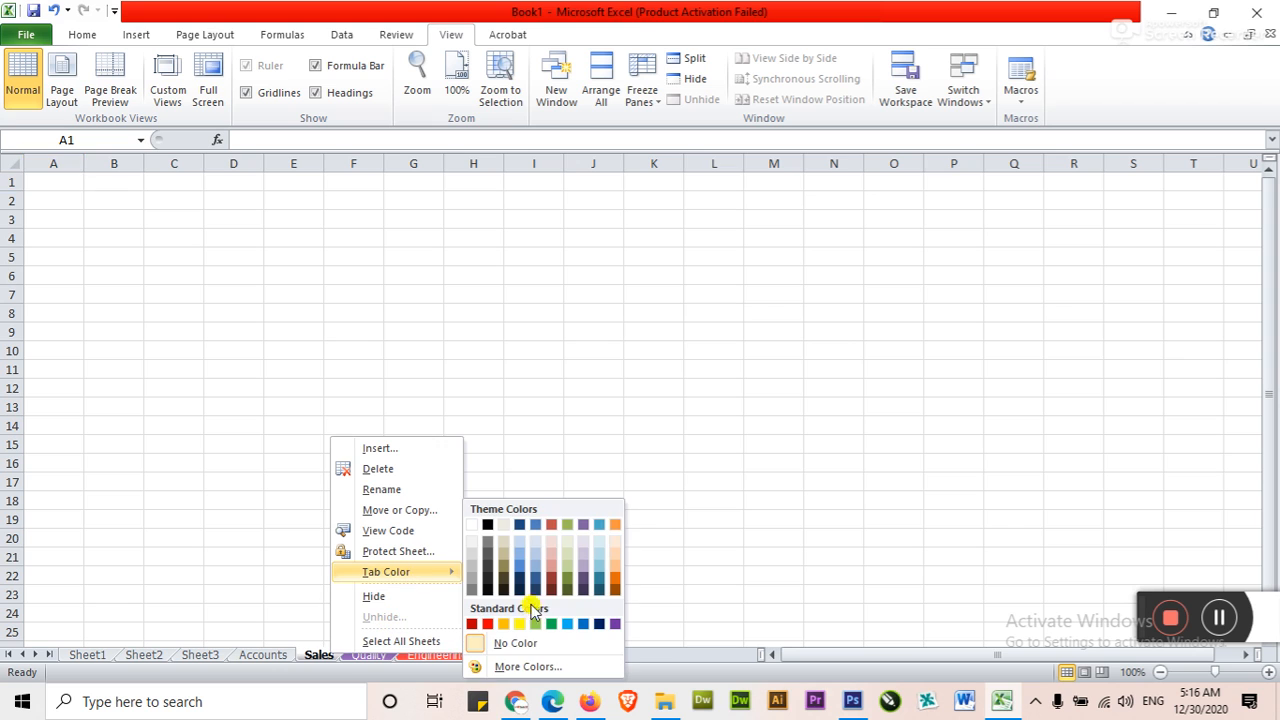
pyautogui.click(507, 623)
pyautogui.rightClick(268, 656)
pyautogui.moveTo(360, 573)
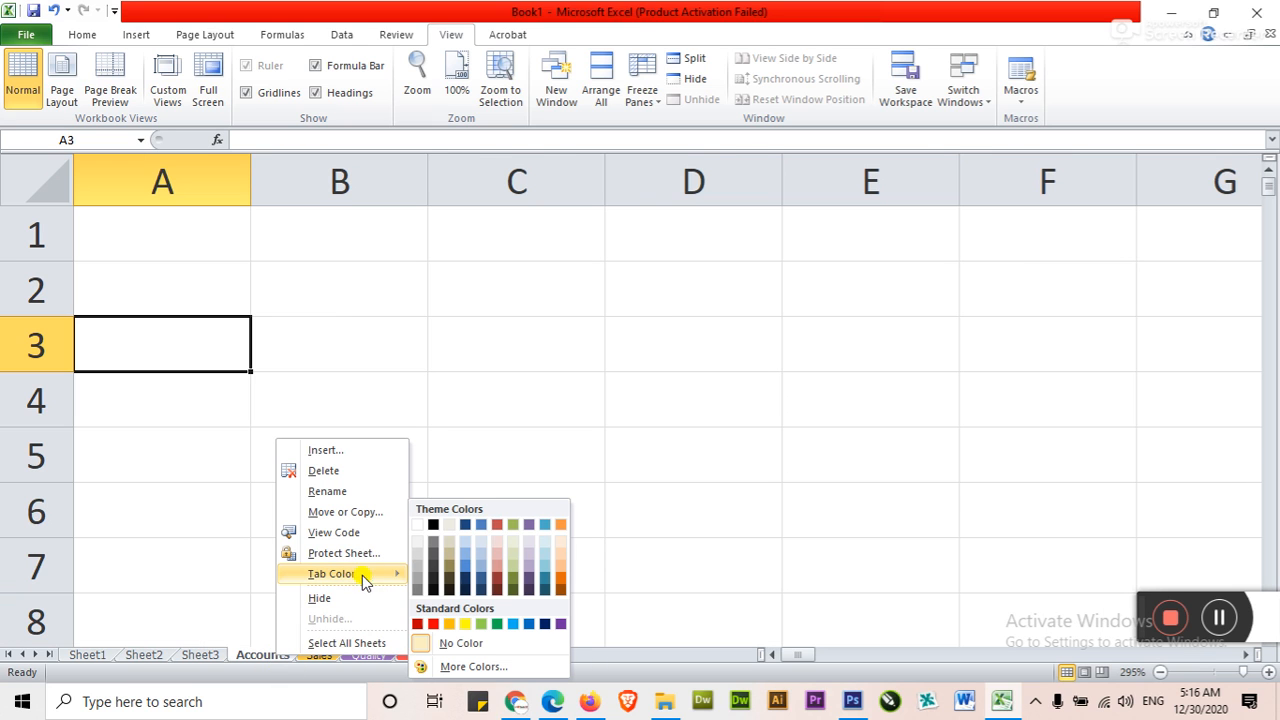
pyautogui.click(466, 573)
# Switch repeatedly among the four colored sheets, select cell G15 on Engineering, and end on the Accounts sheet
pyautogui.click(368, 655)
pyautogui.click(317, 655)
pyautogui.click(366, 656)
pyautogui.click(423, 656)
pyautogui.click(358, 656)
pyautogui.click(318, 656)
pyautogui.click(269, 655)
pyautogui.click(318, 655)
pyautogui.click(358, 655)
pyautogui.click(430, 656)
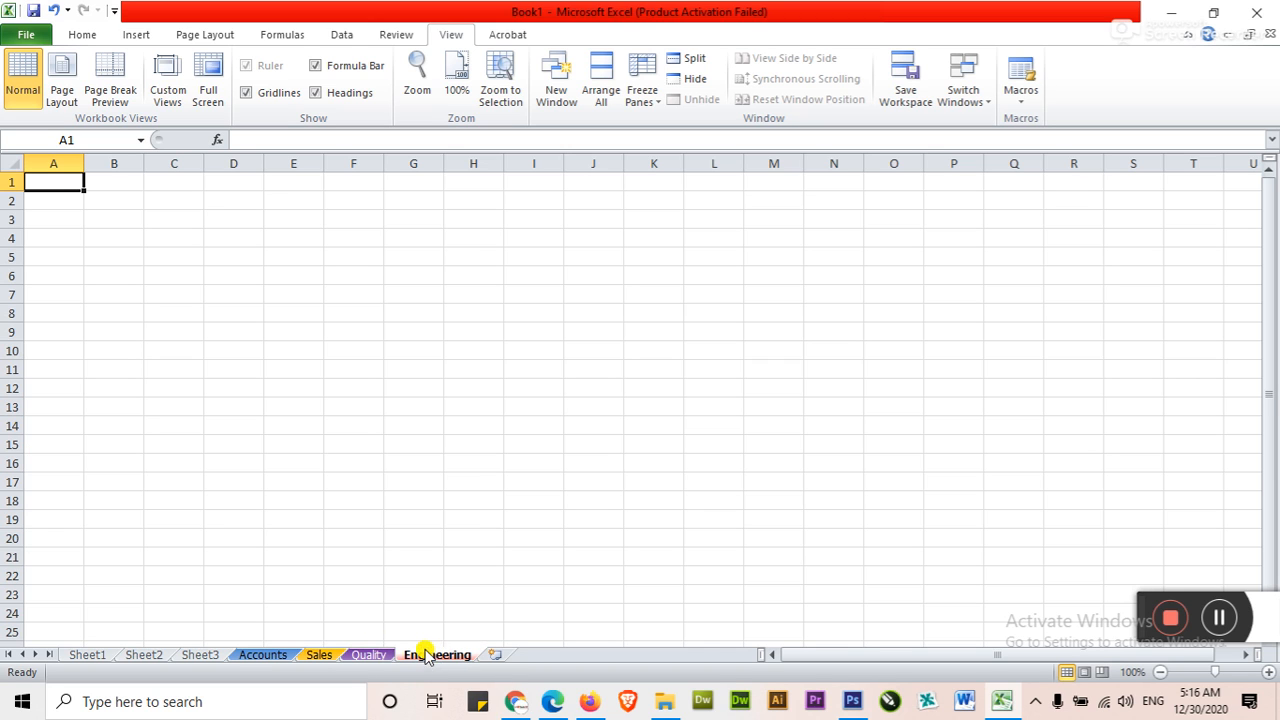
pyautogui.click(366, 656)
pyautogui.click(318, 655)
pyautogui.click(256, 656)
pyautogui.click(314, 656)
pyautogui.click(366, 656)
pyautogui.click(437, 656)
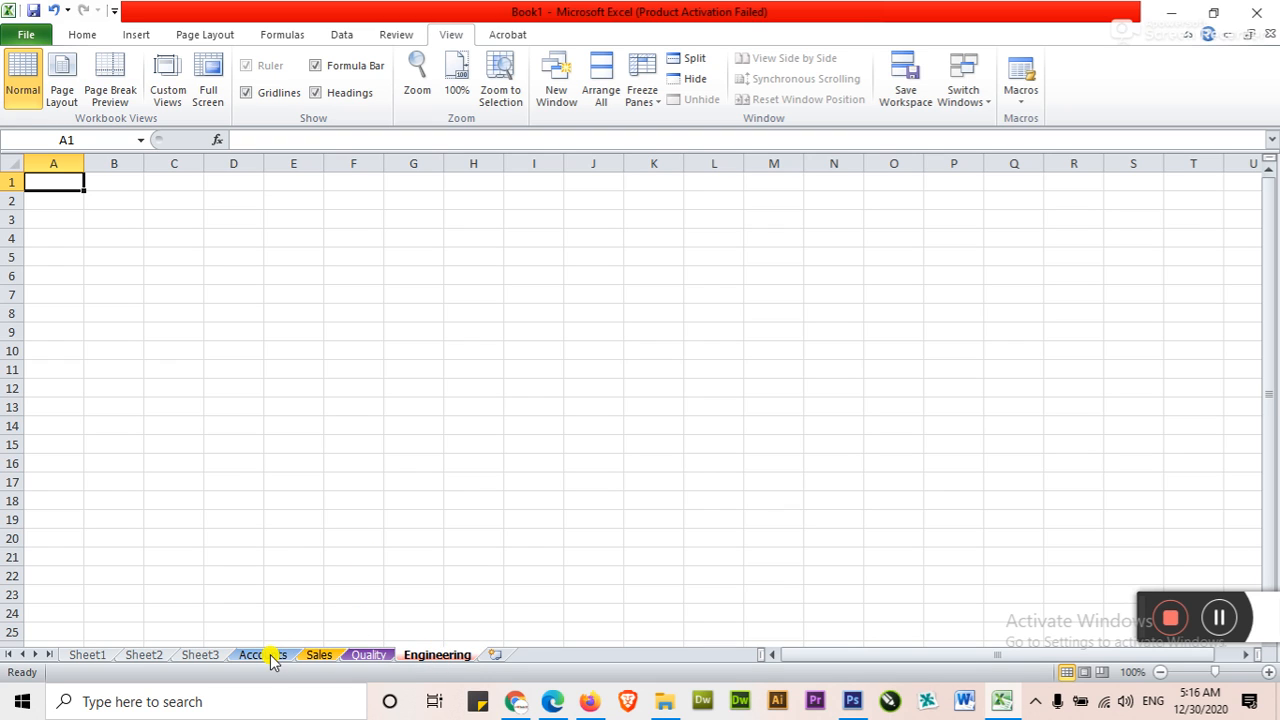
pyautogui.click(443, 445)
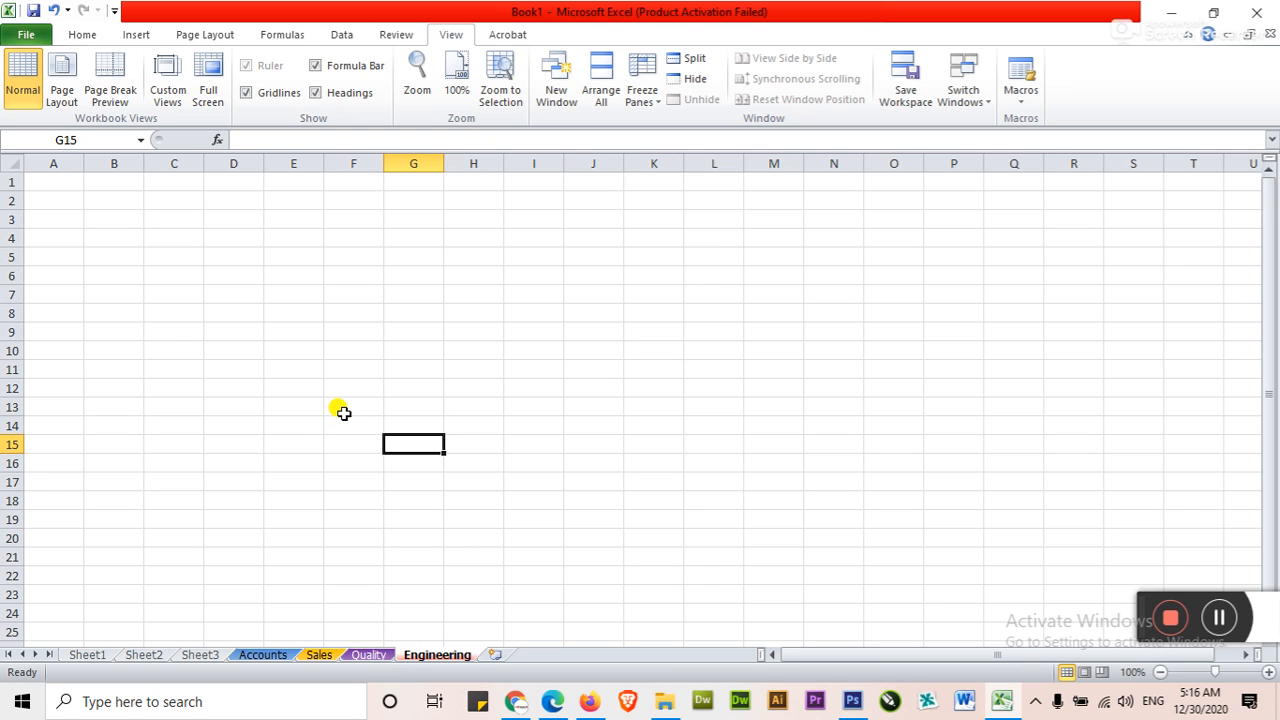
pyautogui.click(265, 654)
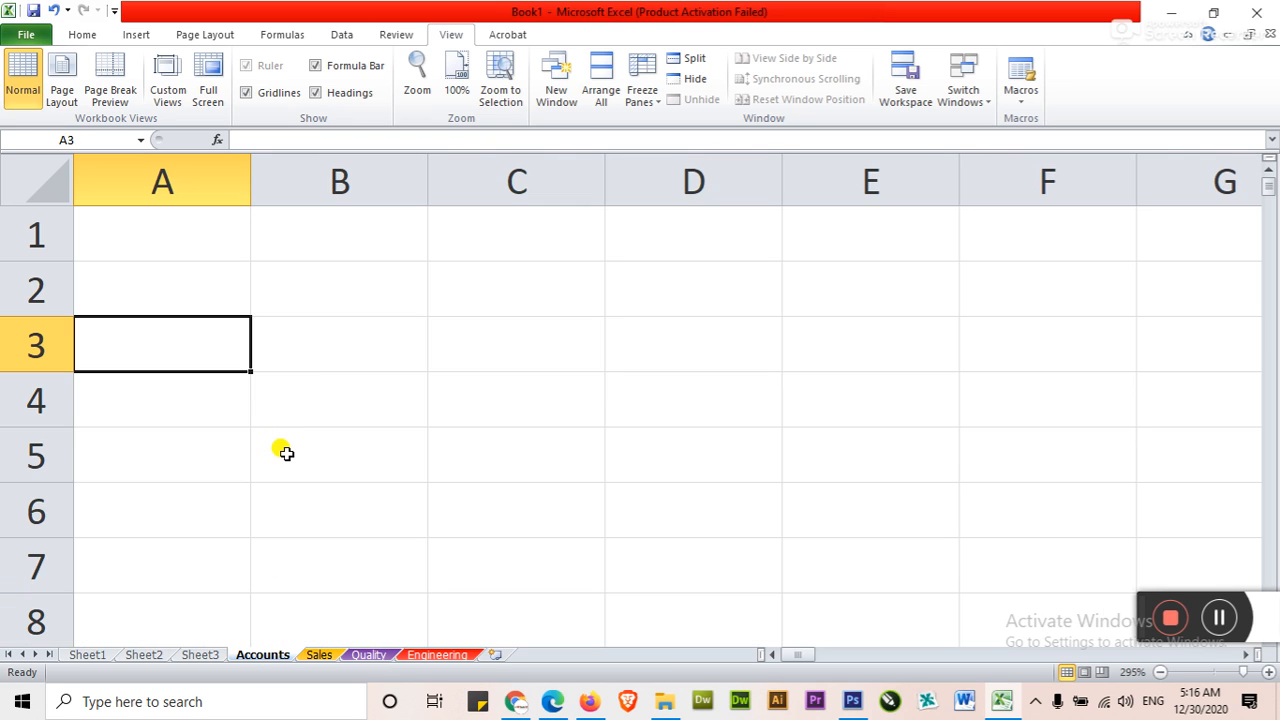
pyautogui.click(339, 343)
pyautogui.click(80, 34)
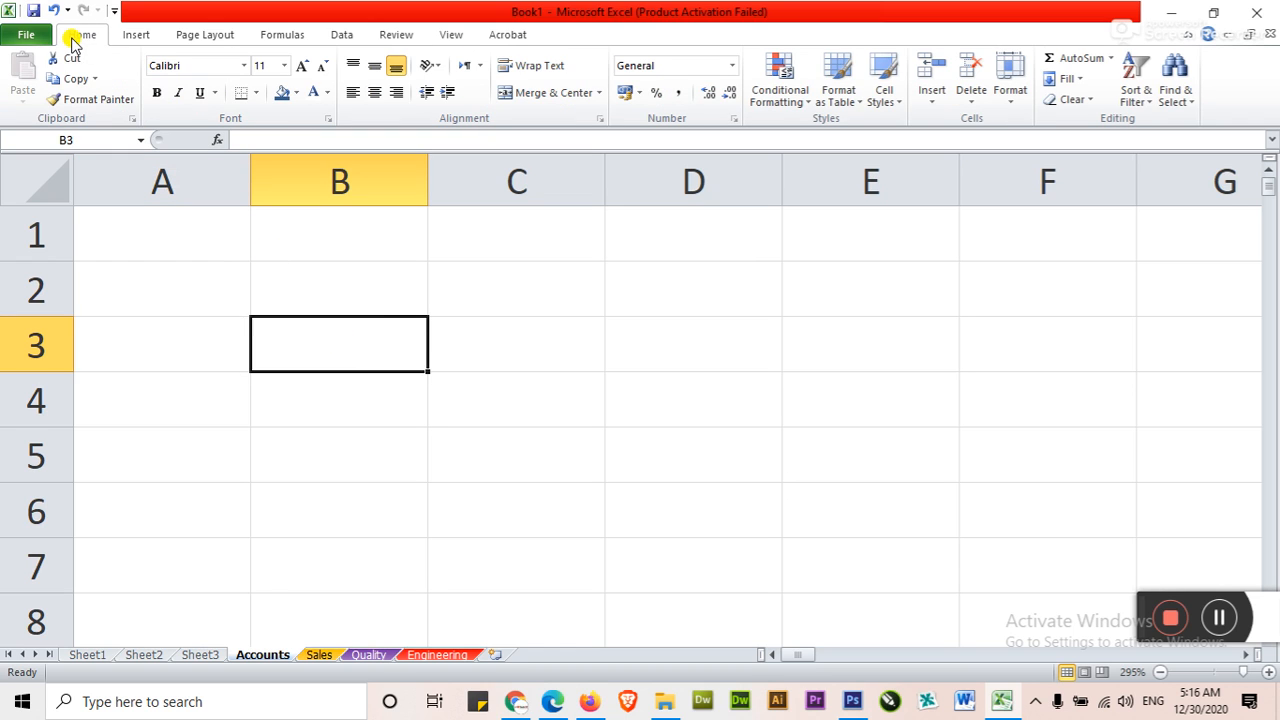
pyautogui.click(356, 287)
pyautogui.click(350, 344)
pyautogui.click(349, 288)
pyautogui.click(355, 350)
pyautogui.click(349, 288)
pyautogui.click(350, 344)
pyautogui.click(346, 289)
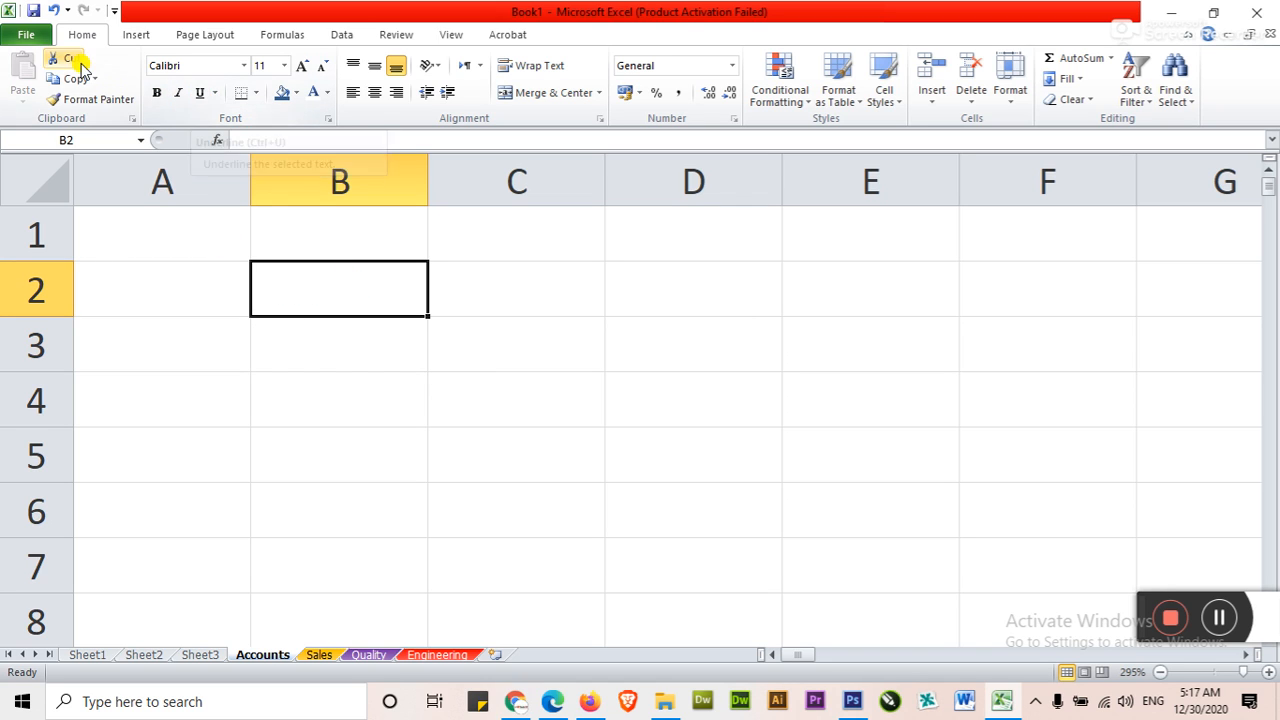
pyautogui.click(357, 336)
pyautogui.click(345, 392)
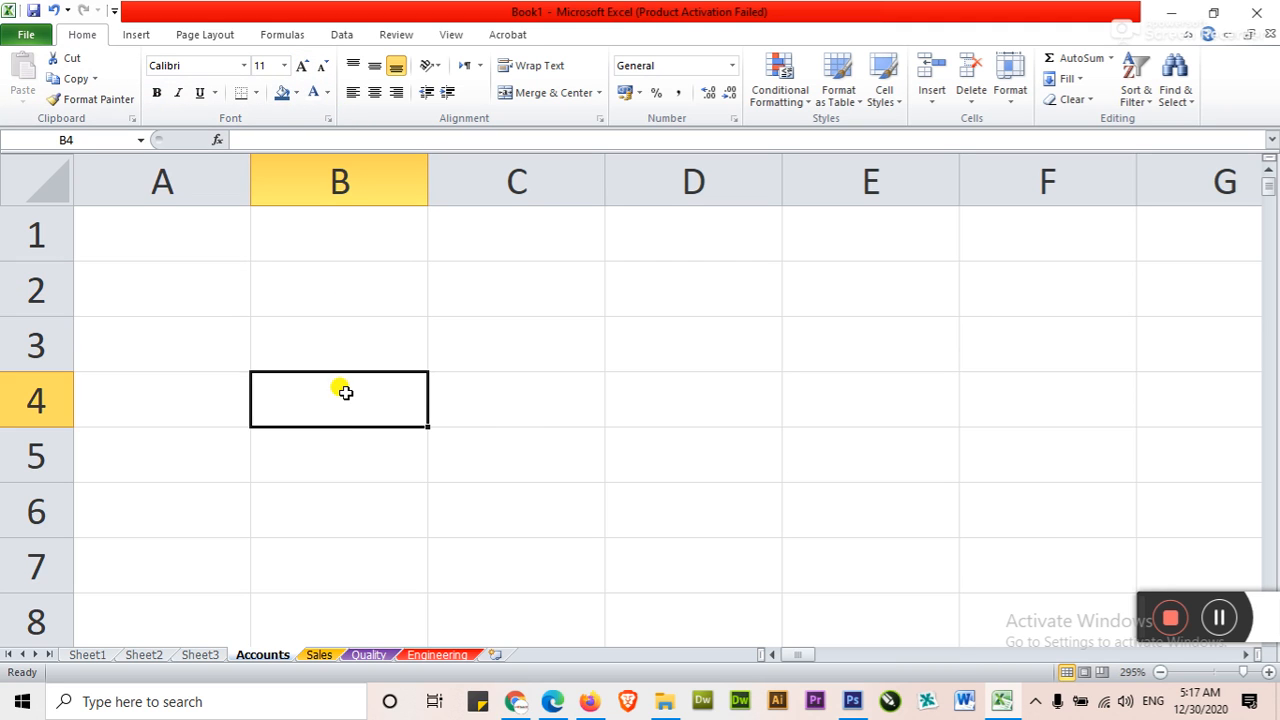
pyautogui.click(336, 455)
pyautogui.click(331, 385)
pyautogui.click(331, 340)
pyautogui.click(333, 377)
pyautogui.click(331, 340)
pyautogui.click(333, 290)
pyautogui.click(338, 340)
pyautogui.click(340, 405)
pyautogui.click(333, 345)
pyautogui.click(334, 288)
pyautogui.click(335, 331)
pyautogui.click(340, 395)
pyautogui.click(345, 345)
pyautogui.click(333, 288)
pyautogui.click(334, 333)
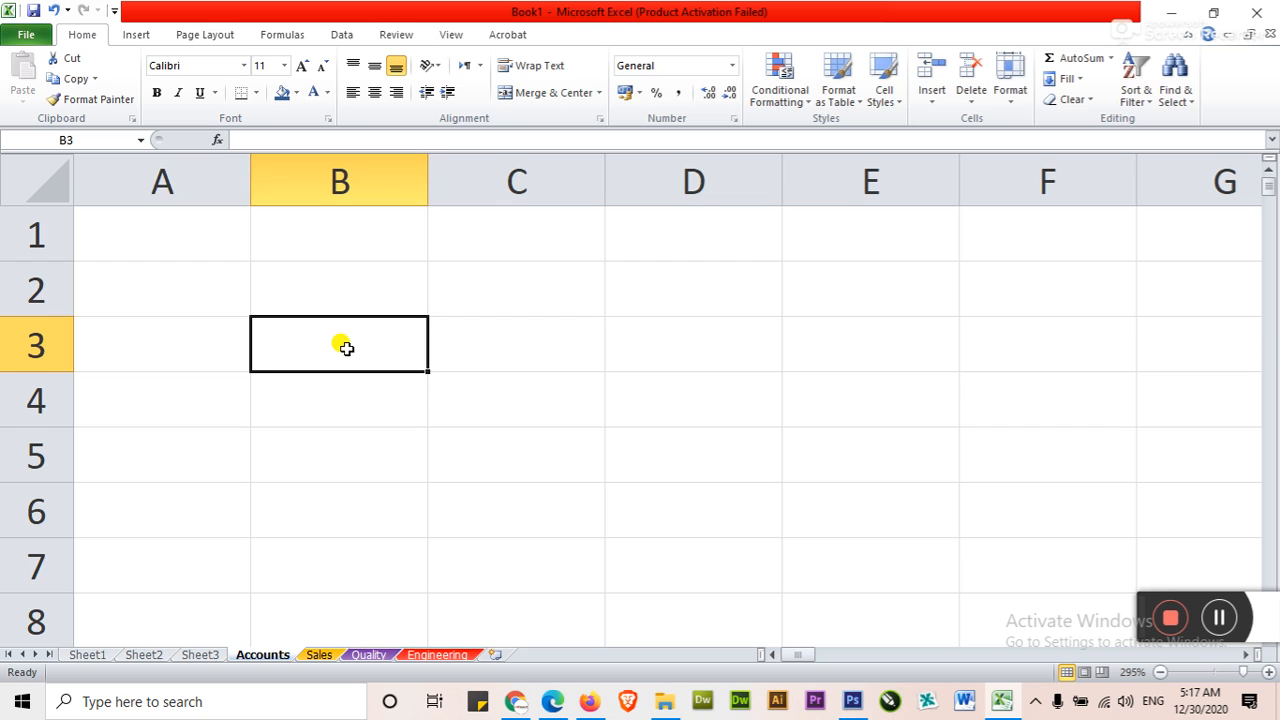
pyautogui.click(337, 272)
pyautogui.click(334, 343)
pyautogui.click(338, 389)
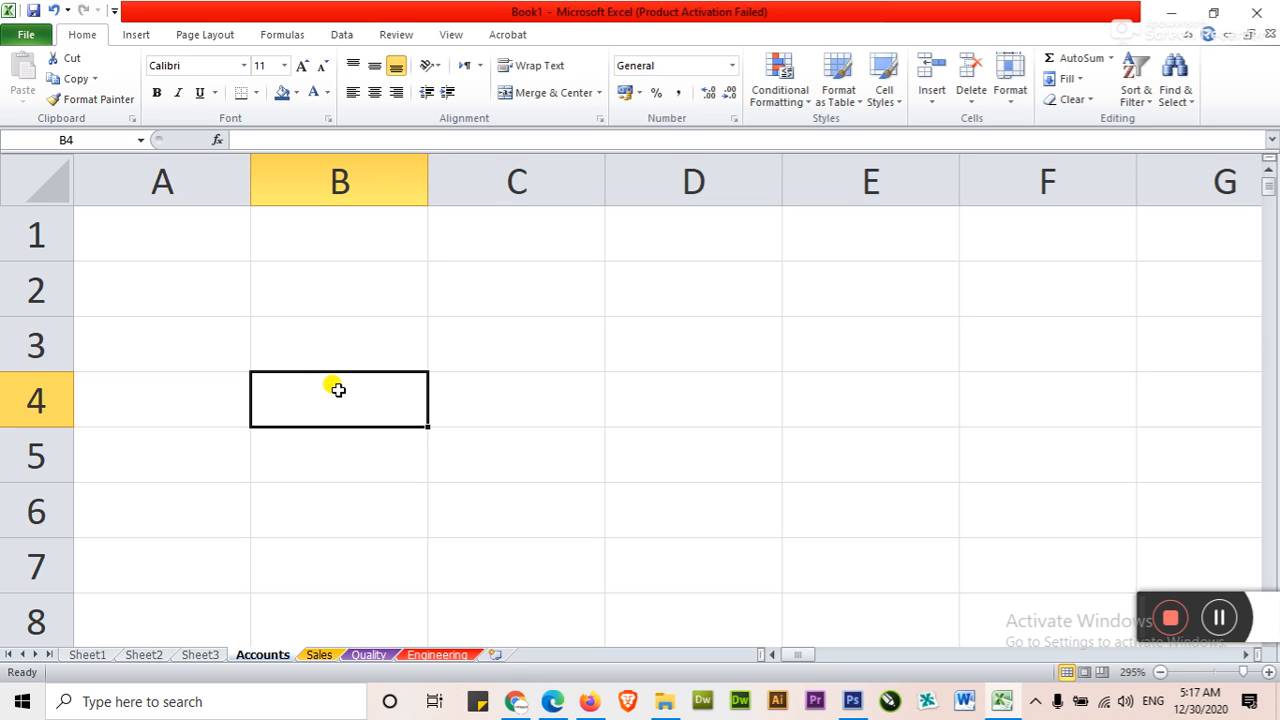
pyautogui.click(330, 291)
pyautogui.click(336, 348)
# Enter LAHORE in cell B2 and KARACHI in cell B3 of the Accounts sheet, in capitals
pyautogui.click(340, 286)
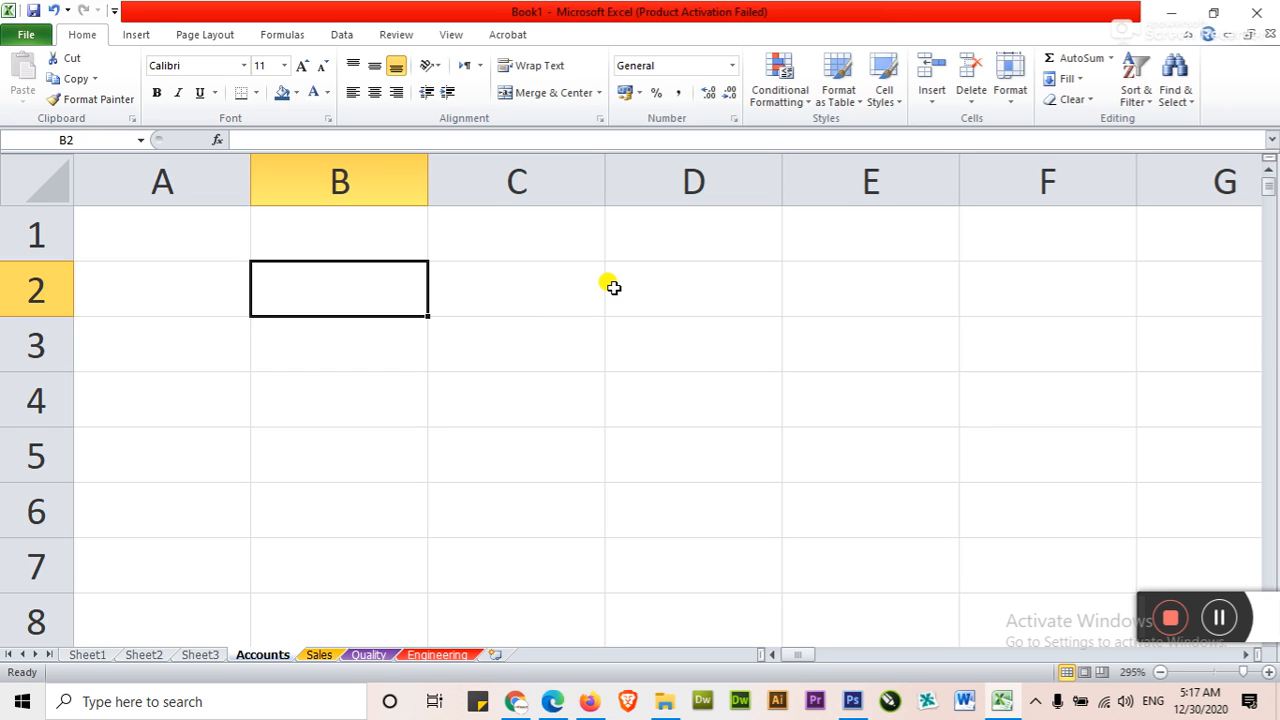
pyautogui.write('laho')
pyautogui.press('BackSpace')
pyautogui.press('BackSpace')
pyautogui.press('BackSpace')
pyautogui.press('BackSpace')
pyautogui.write('LAHORE')
pyautogui.press('Return')
pyautogui.press('Right')
pyautogui.press('Left')
pyautogui.write('KARACHI')
pyautogui.press('Return')
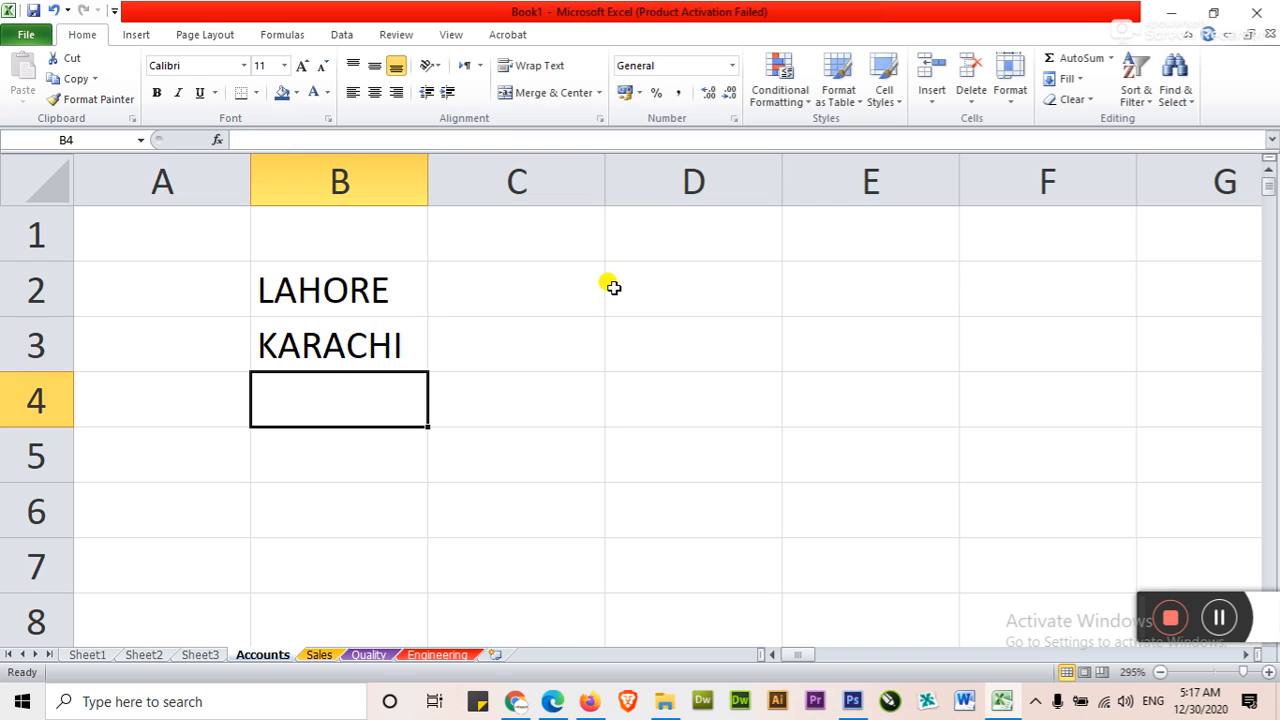
# Enter MULTAN in cell B4 and ISLAMABAD in cell B5
pyautogui.write('MULTAN')
pyautogui.press('Return')
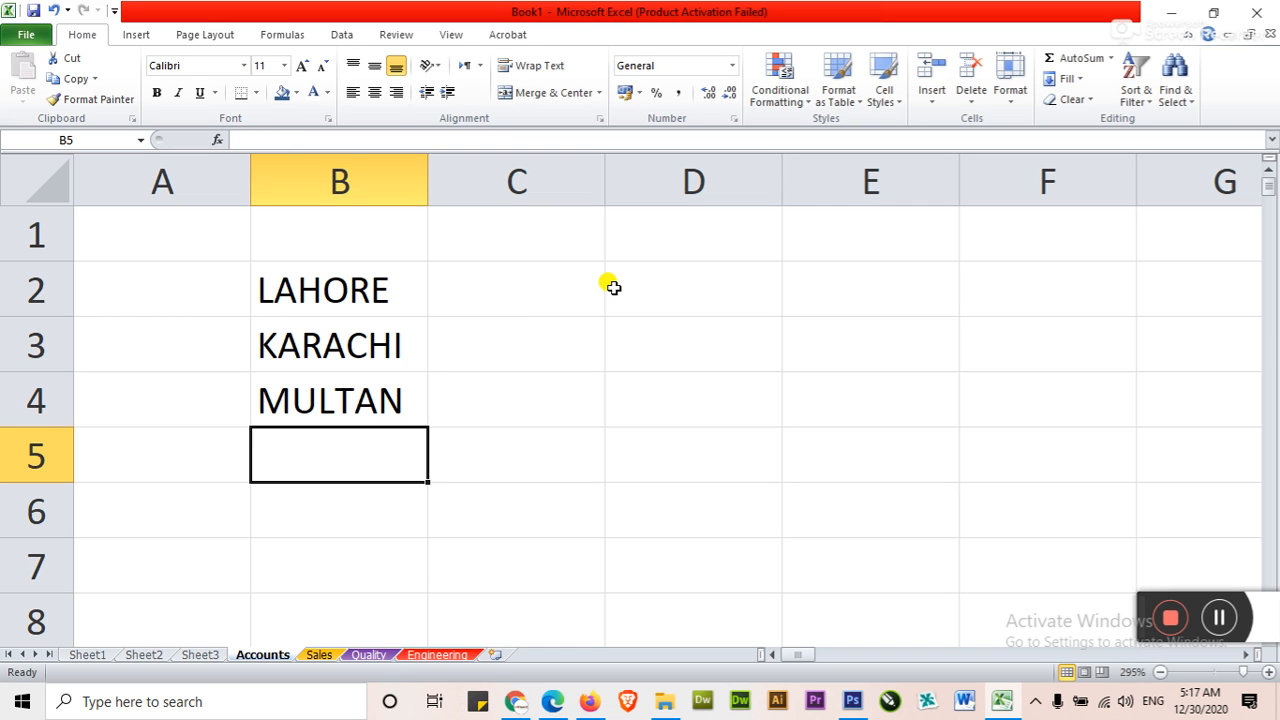
pyautogui.write('ISLAMABAD')
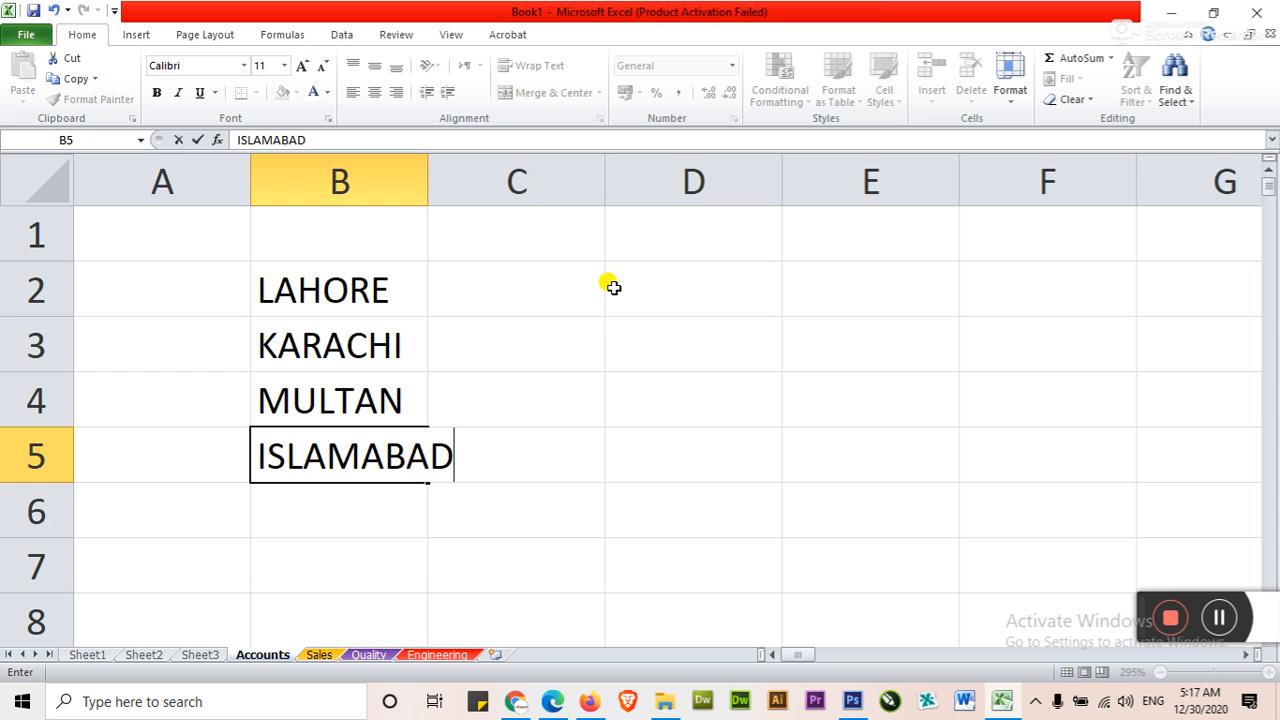
pyautogui.press('Return')
pyautogui.press('Up')
pyautogui.click(351, 523)
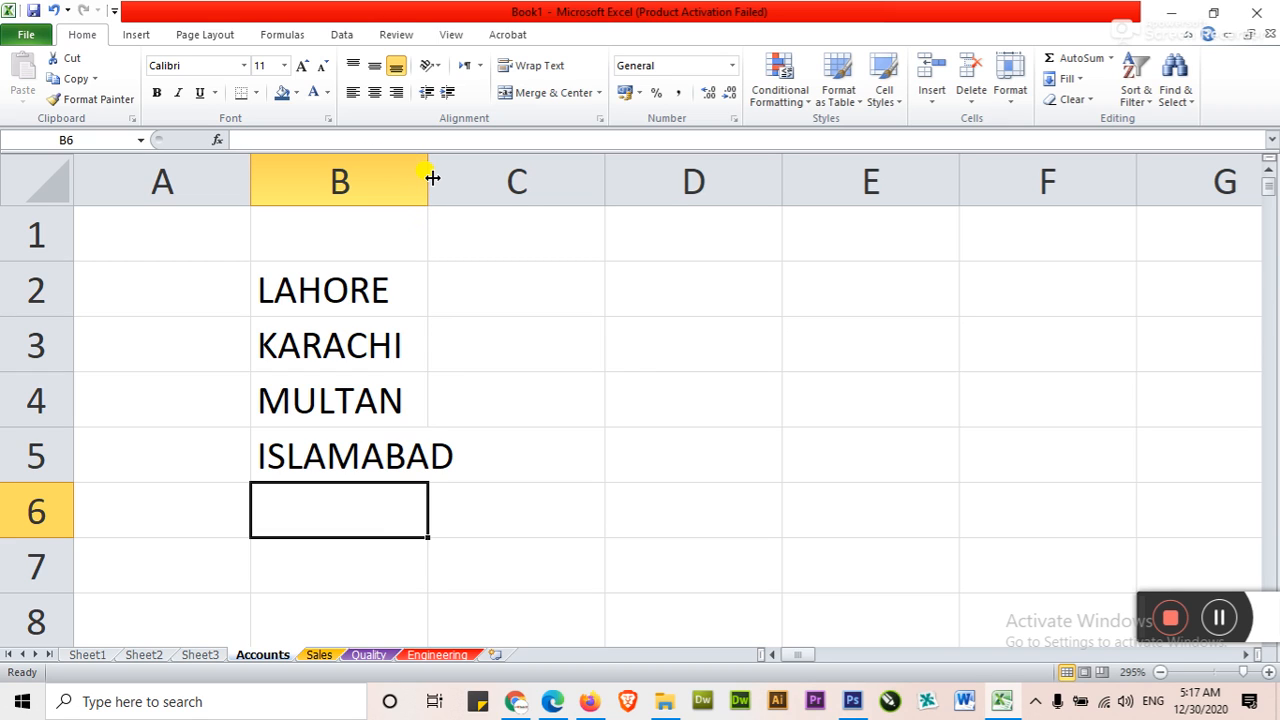
# Try widening column B freehand past the end of ISLAMABAD, and undo the resize
pyautogui.moveTo(426, 179); pyautogui.dragTo(469, 177)
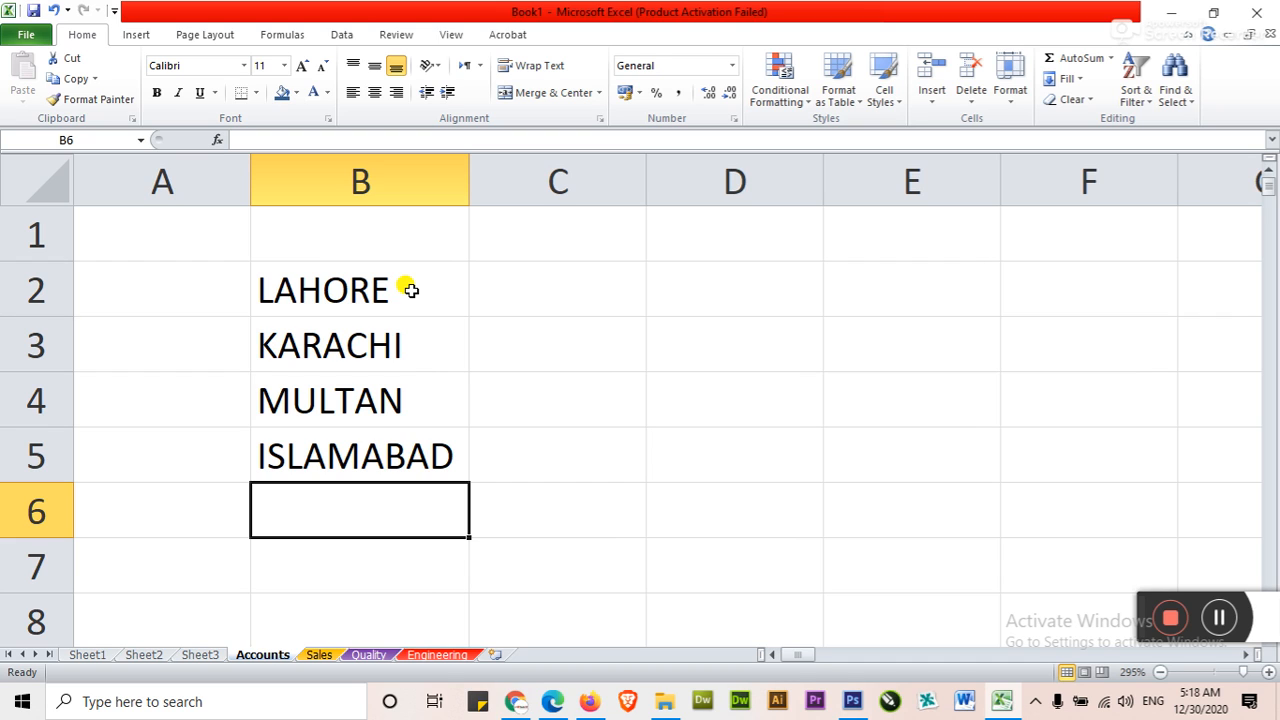
pyautogui.click(53, 11)
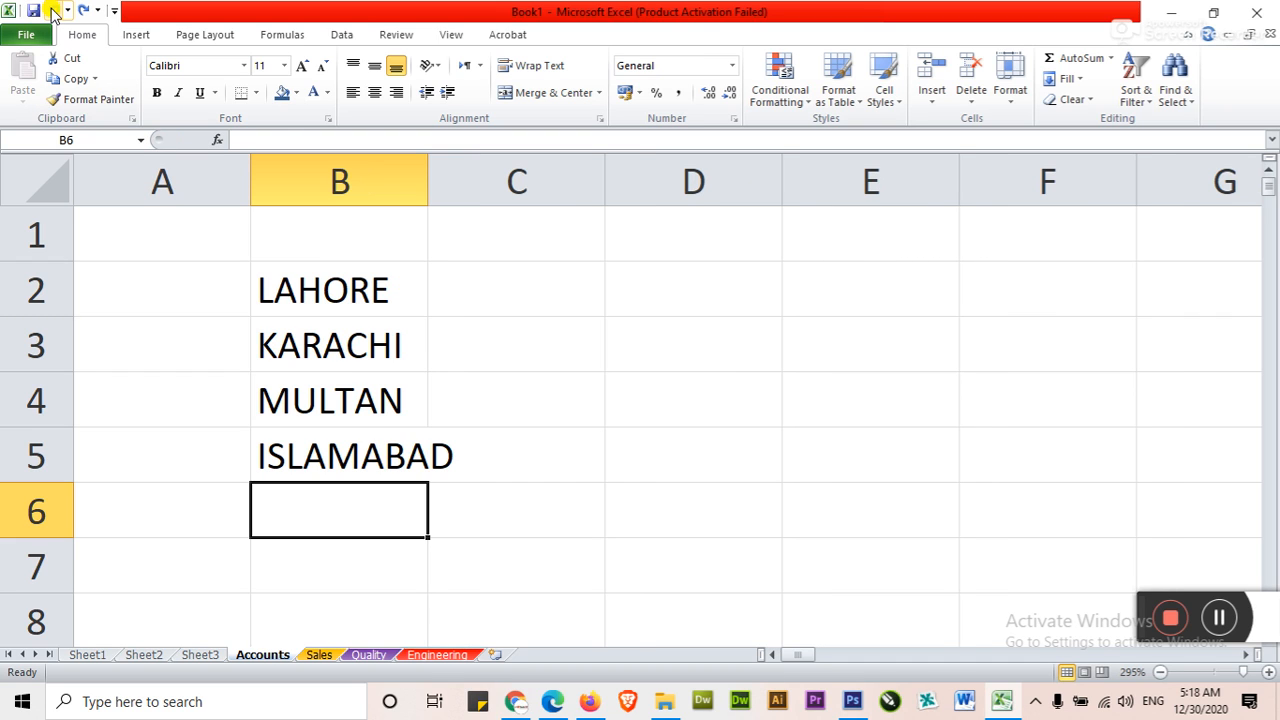
# Set a larger column width for column B so that ISLAMABAD fits its cell, and select cell C2
pyautogui.click(377, 362)
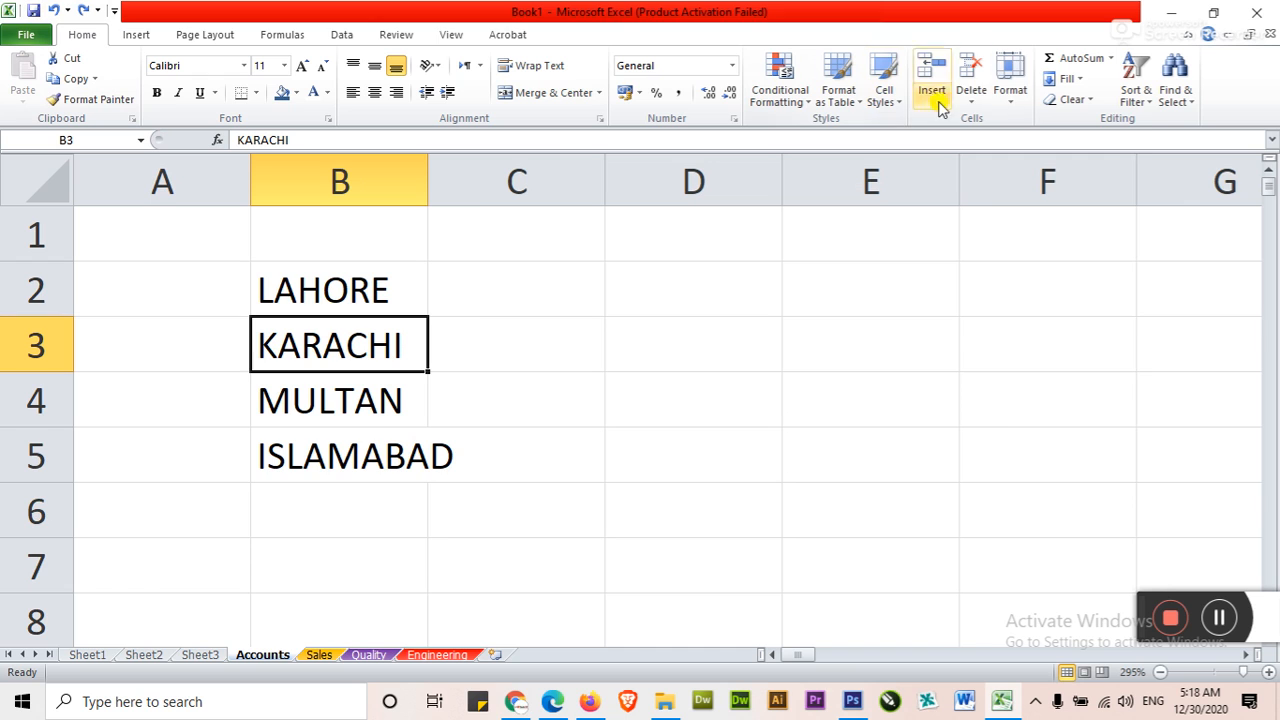
pyautogui.click(1010, 108)
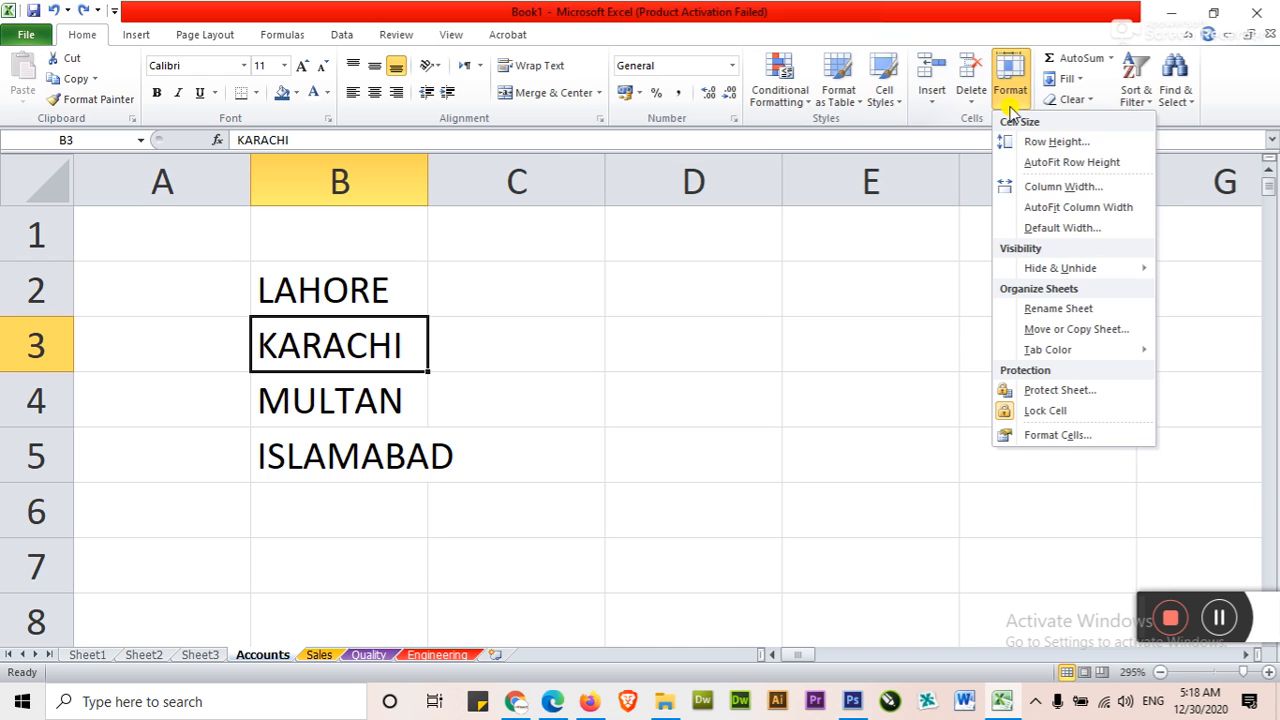
pyautogui.click(1060, 188)
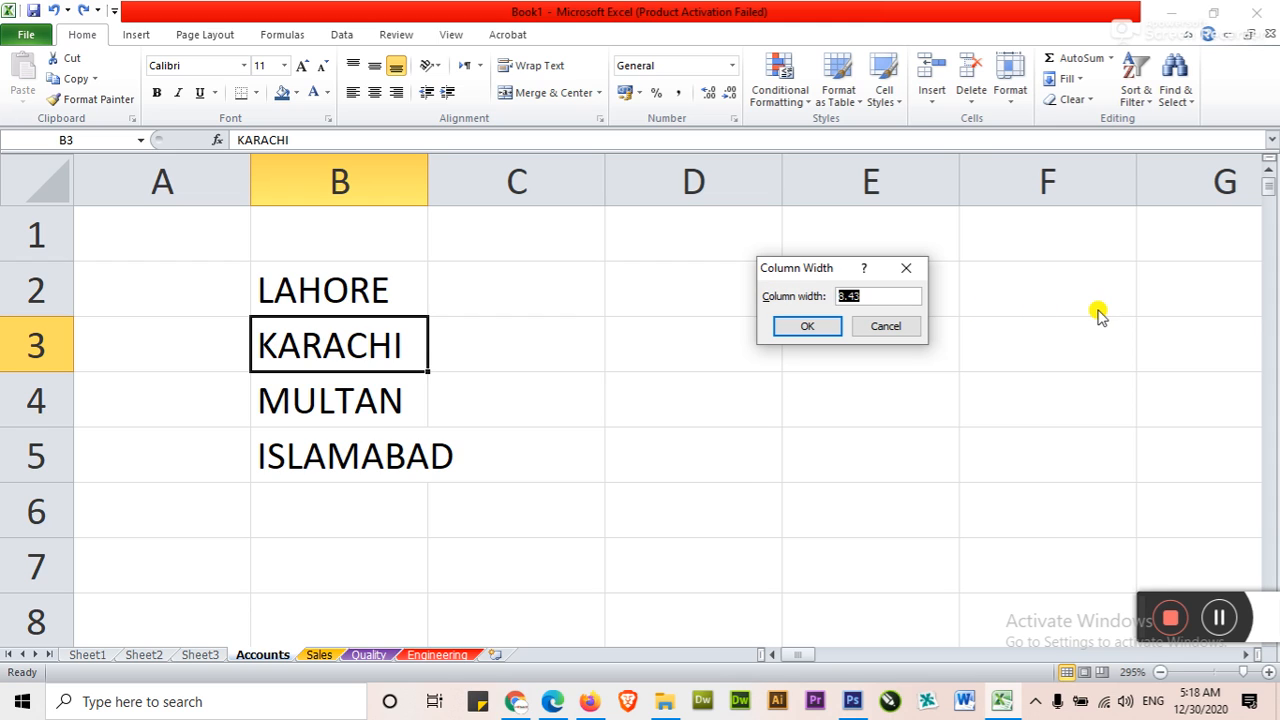
pyautogui.press('Return')
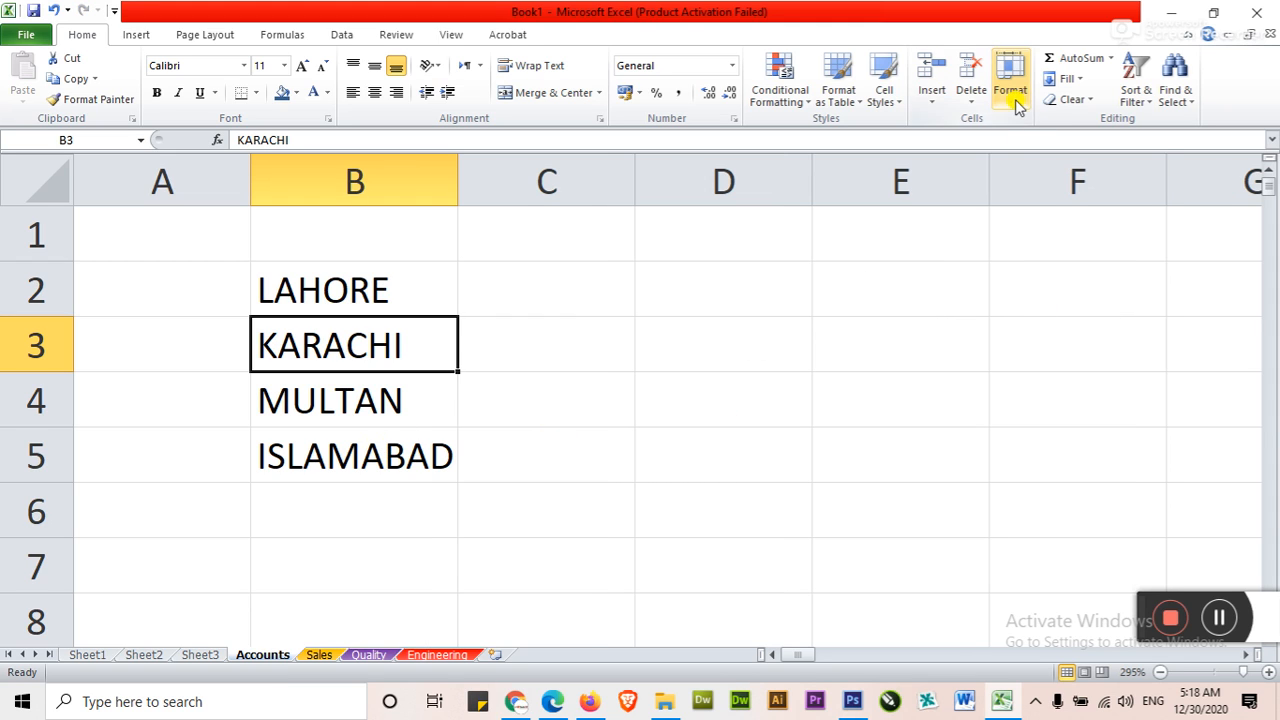
pyautogui.click(368, 472)
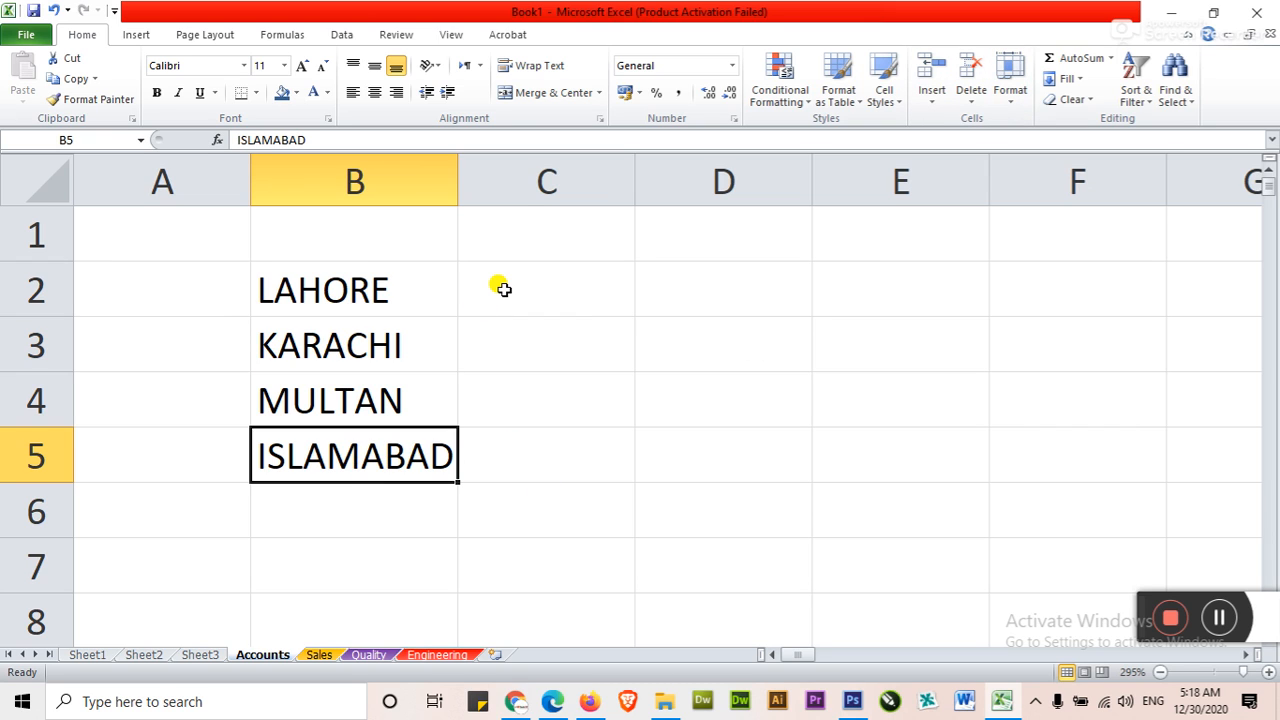
pyautogui.click(500, 286)
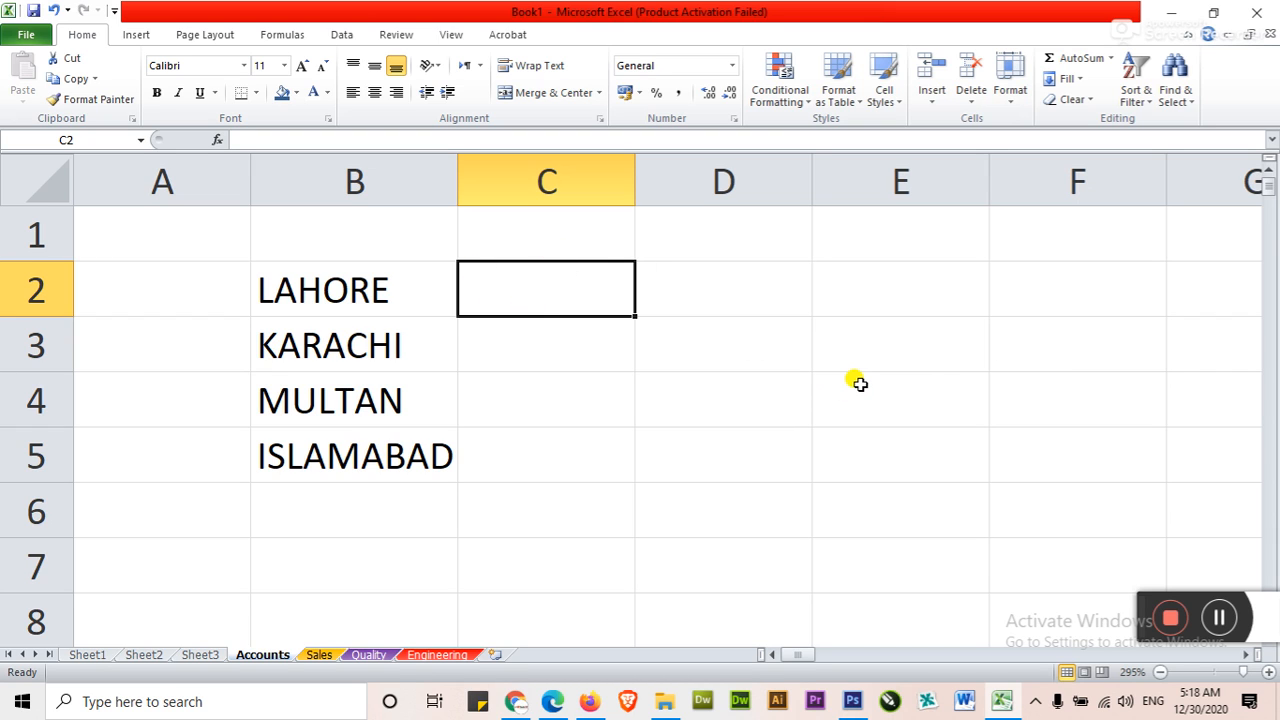
pyautogui.write('Pakistan')
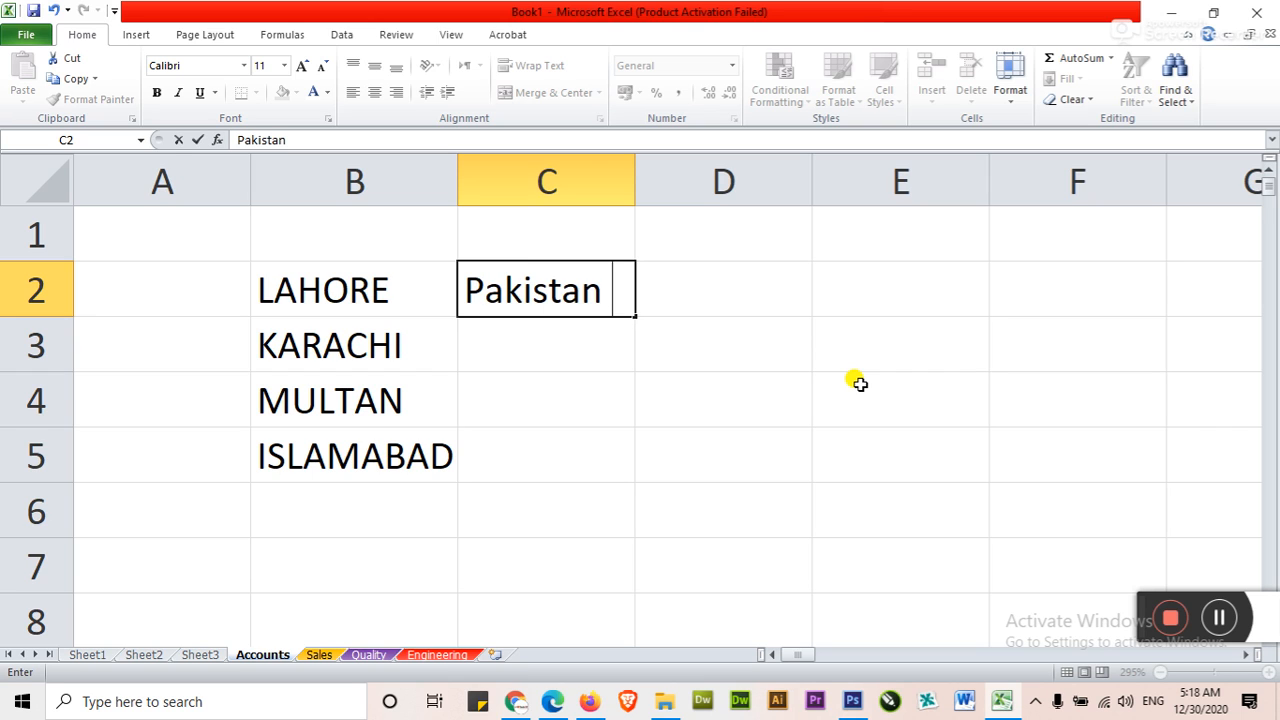
pyautogui.press('BackSpace')
pyautogui.press('BackSpace')
pyautogui.press('BackSpace')
pyautogui.press('BackSpace')
pyautogui.press('BackSpace')
pyautogui.press('BackSpace')
pyautogui.press('BackSpace')
pyautogui.press('BackSpace')
# Enter Salary Sheet in cell C2 with a line break between the two words
pyautogui.write('S')
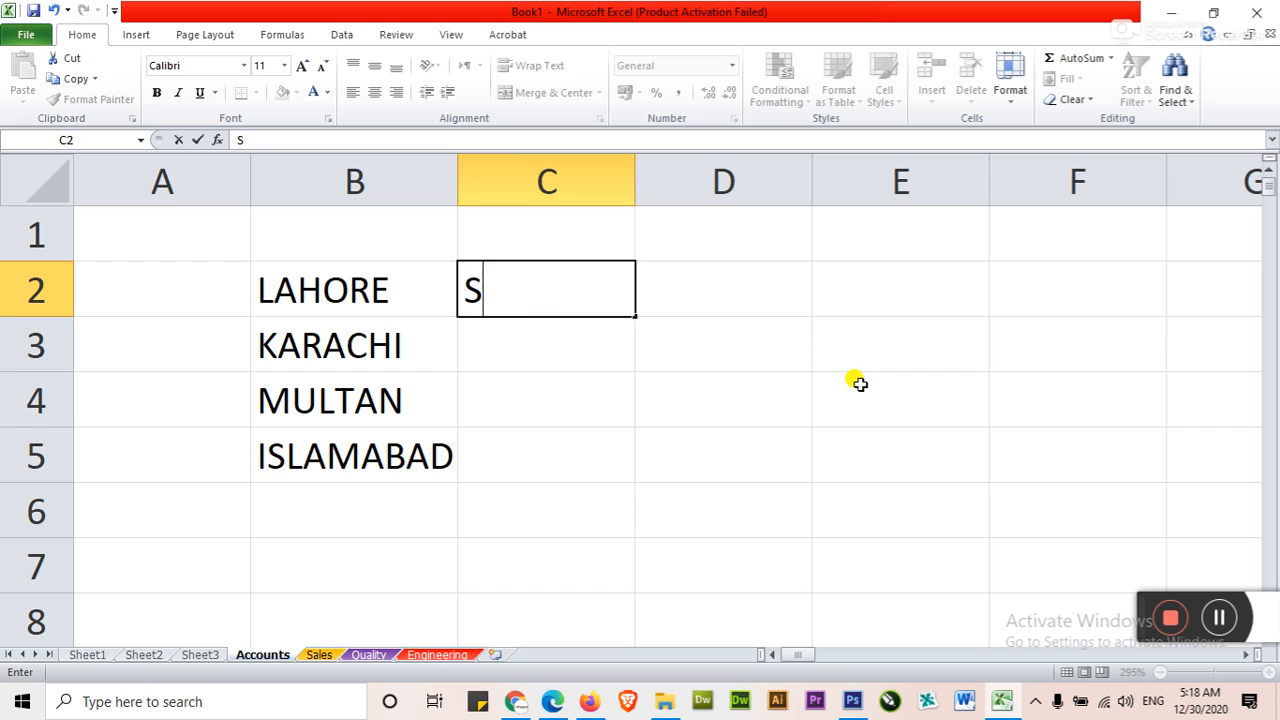
pyautogui.write('alary')
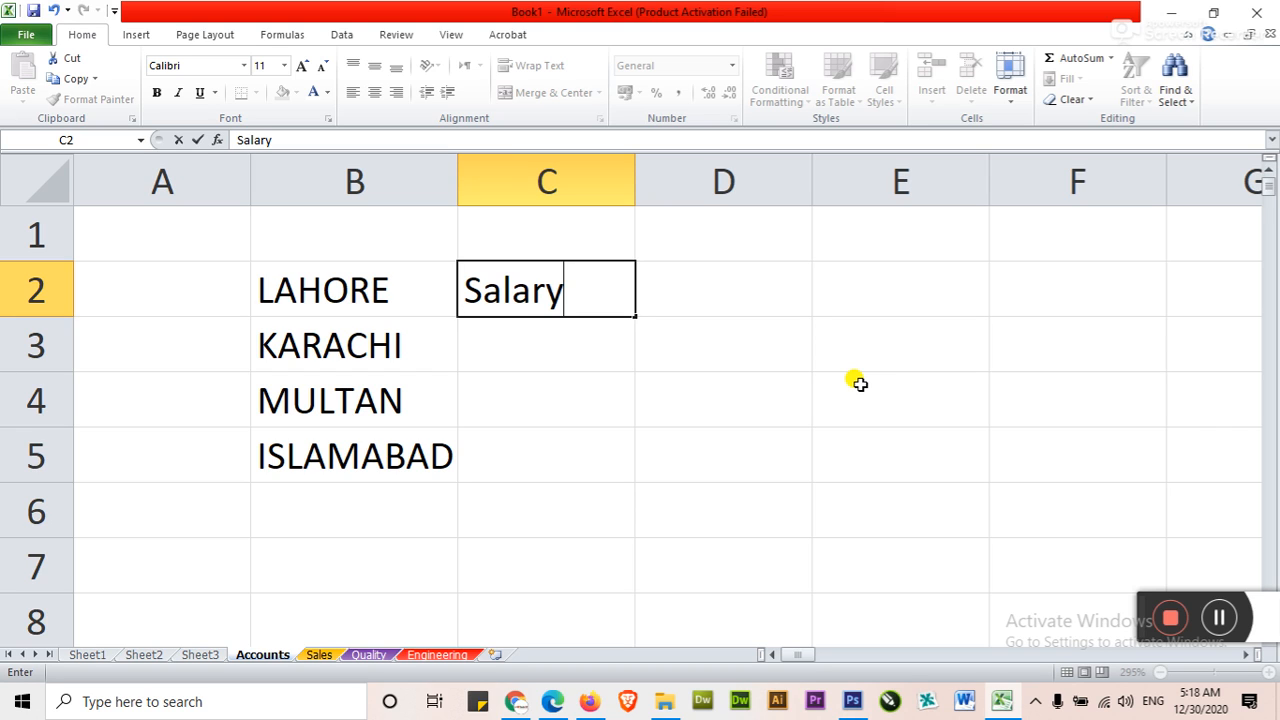
pyautogui.hotkey('alt', 'Return')
pyautogui.write('Sheet')
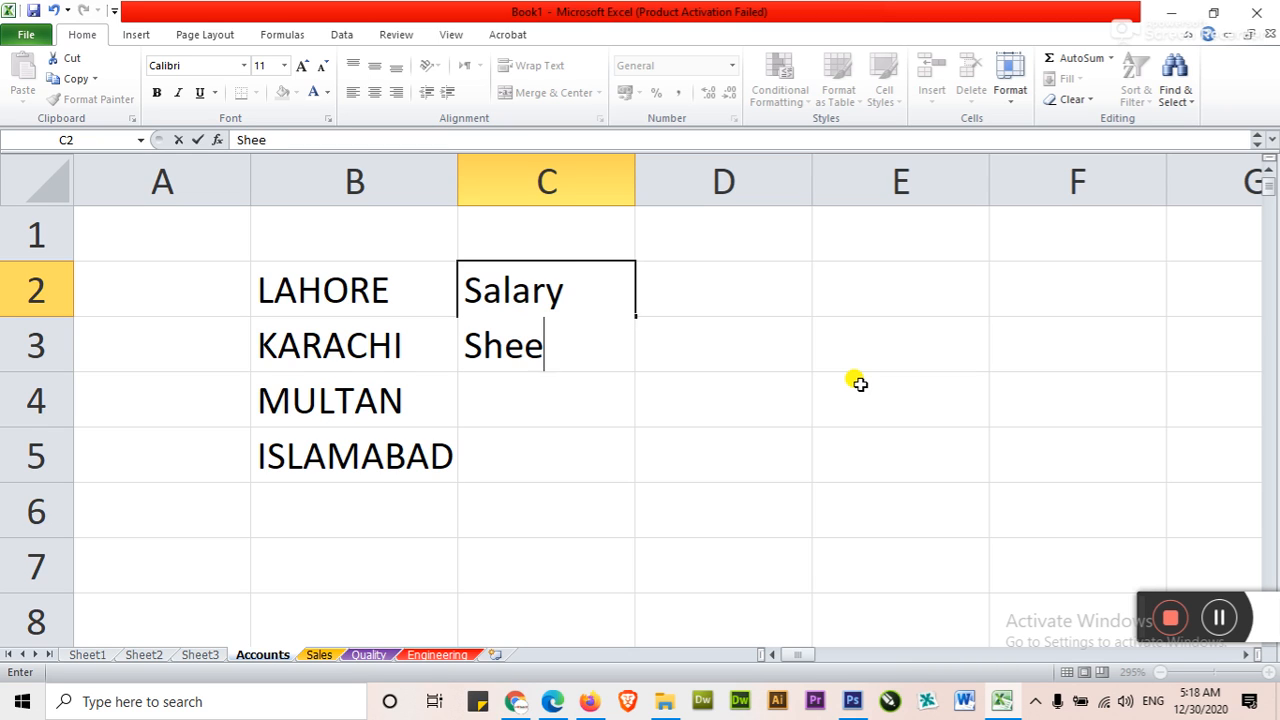
pyautogui.press('Return')
pyautogui.press('Up')
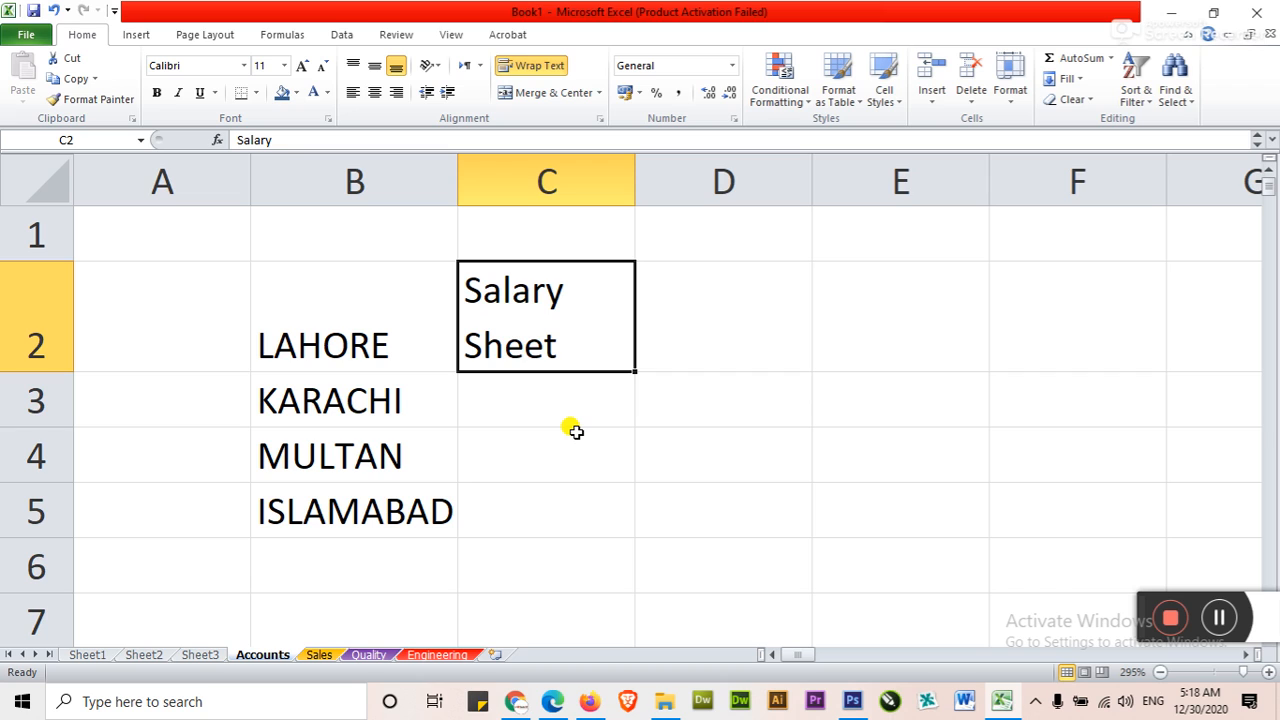
# Enter Total Marks in cell D2 with a line break between the two words
pyautogui.click(680, 326)
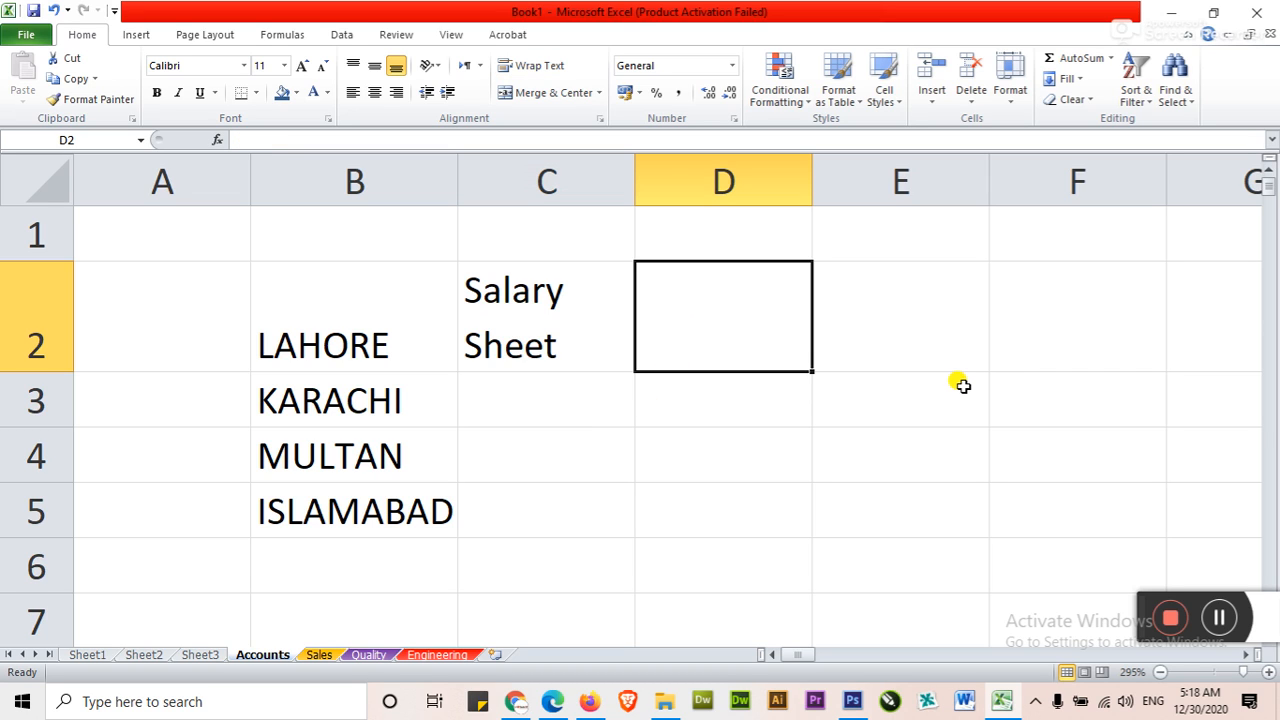
pyautogui.write('Total')
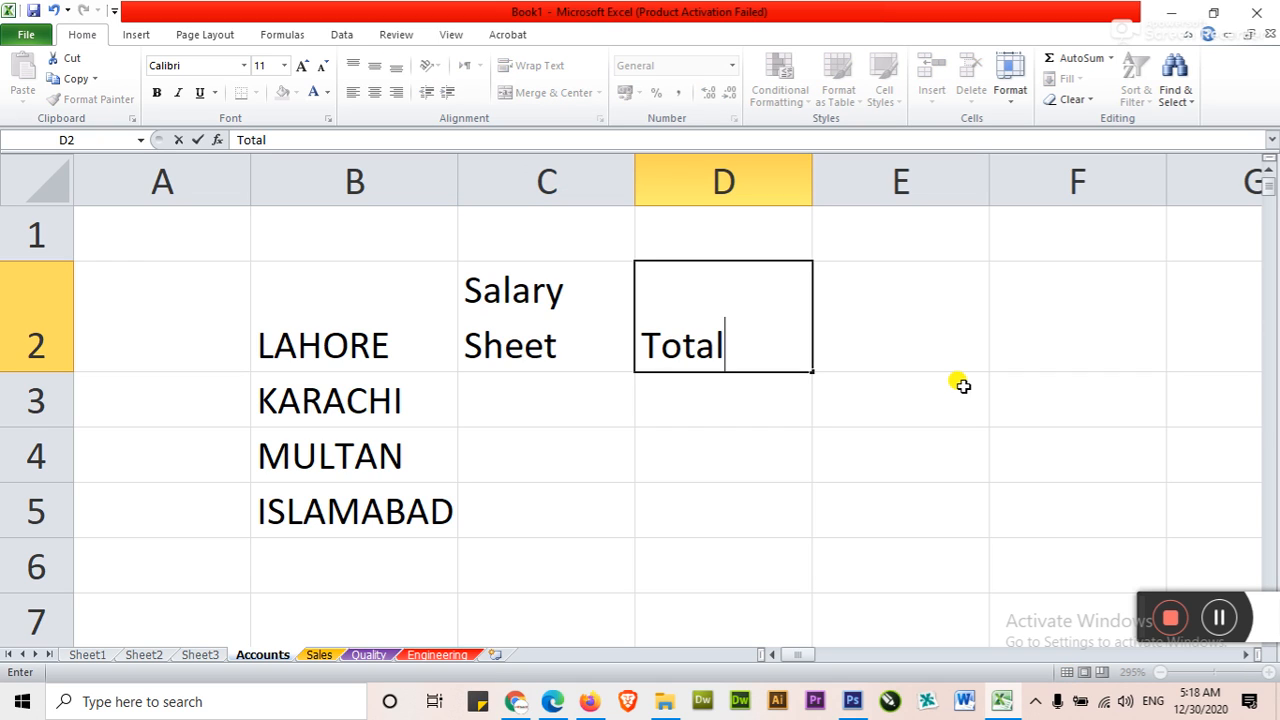
pyautogui.hotkey('alt', 'Return')
pyautogui.write('mark')
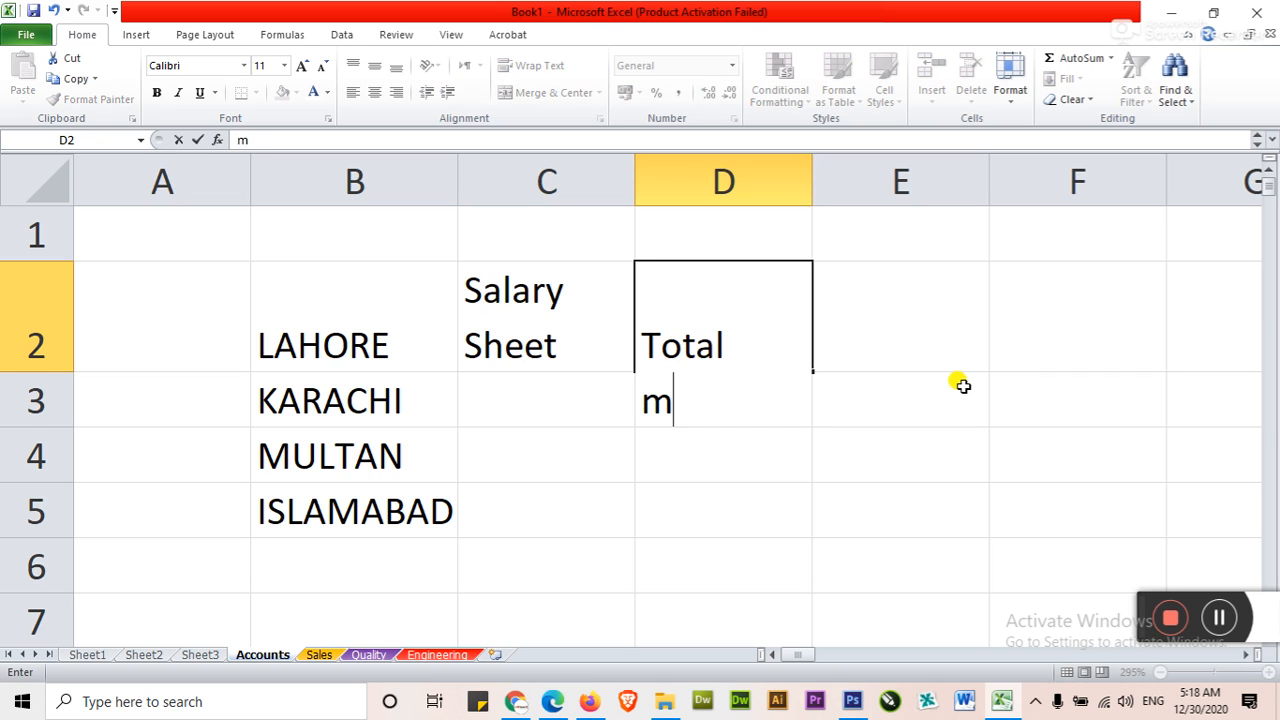
pyautogui.press('BackSpace')
pyautogui.press('BackSpace')
pyautogui.press('BackSpace')
pyautogui.press('BackSpace')
pyautogui.write('Marks')
pyautogui.press('Return')
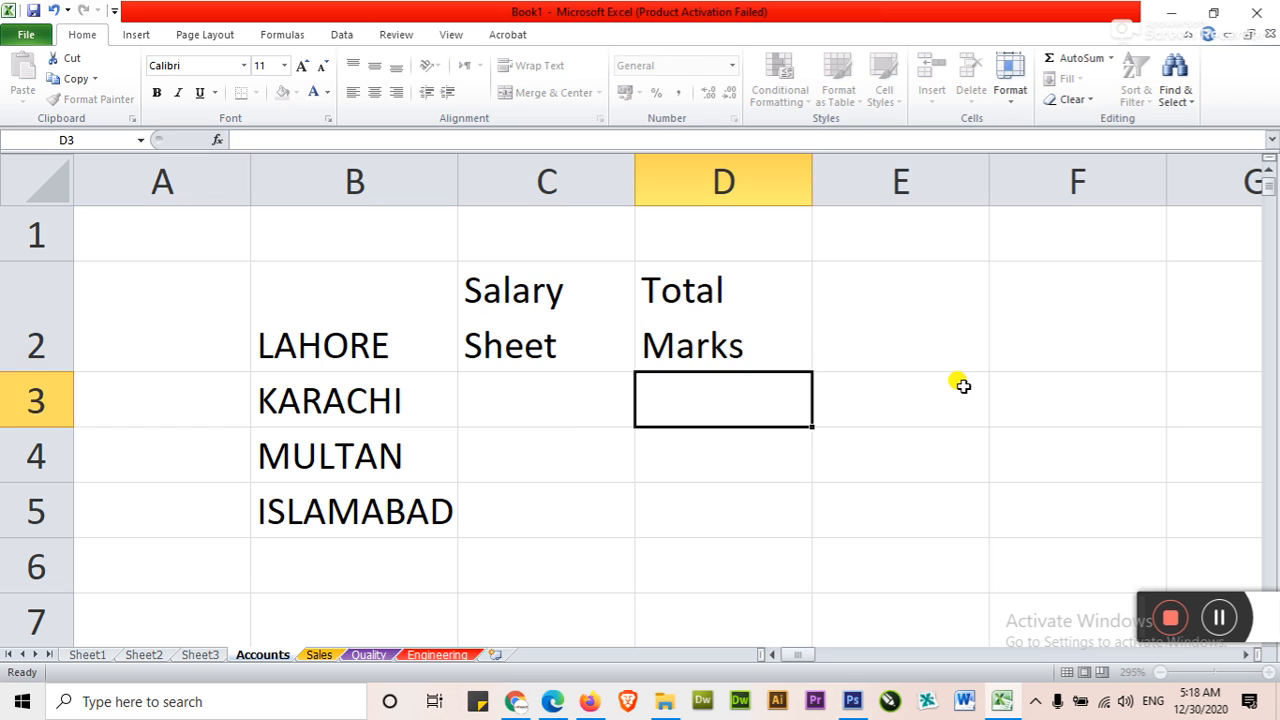
pyautogui.press('Up')
# Center the Salary Sheet and Total Marks headings in C2:D2 both horizontally and vertically
pyautogui.moveTo(540, 331); pyautogui.dragTo(700, 328)
pyautogui.click(376, 94)
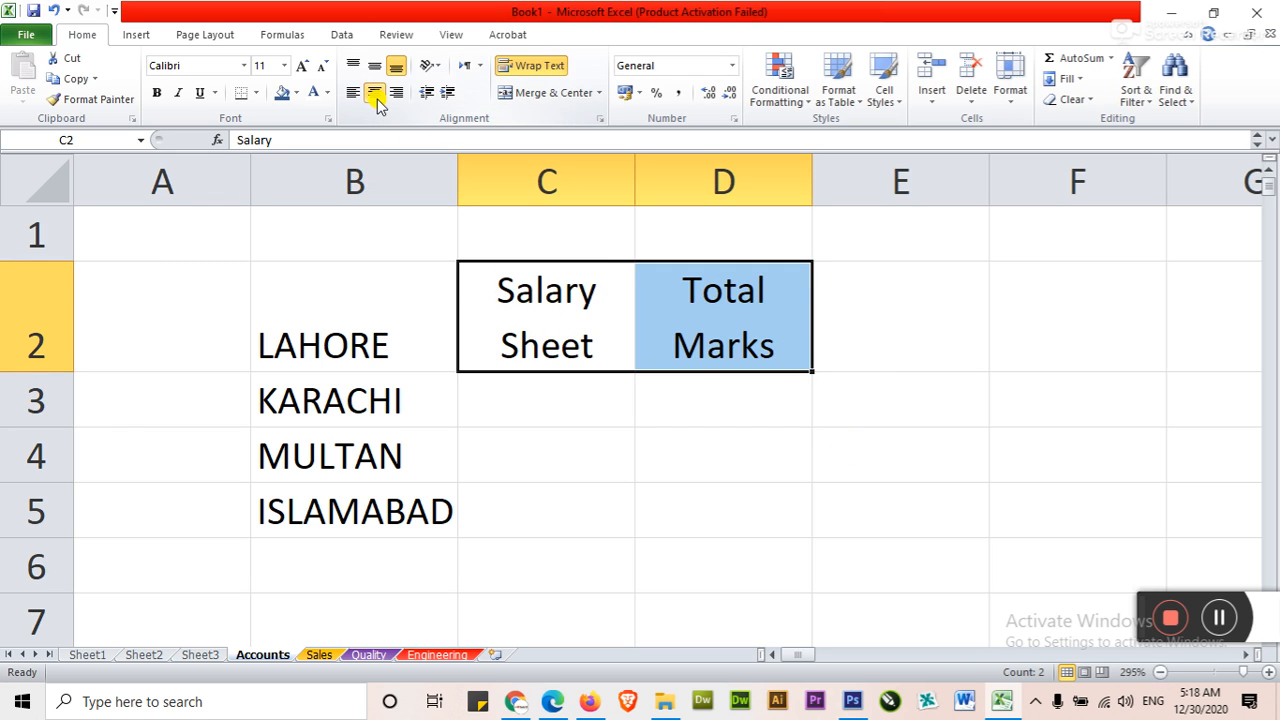
pyautogui.click(376, 67)
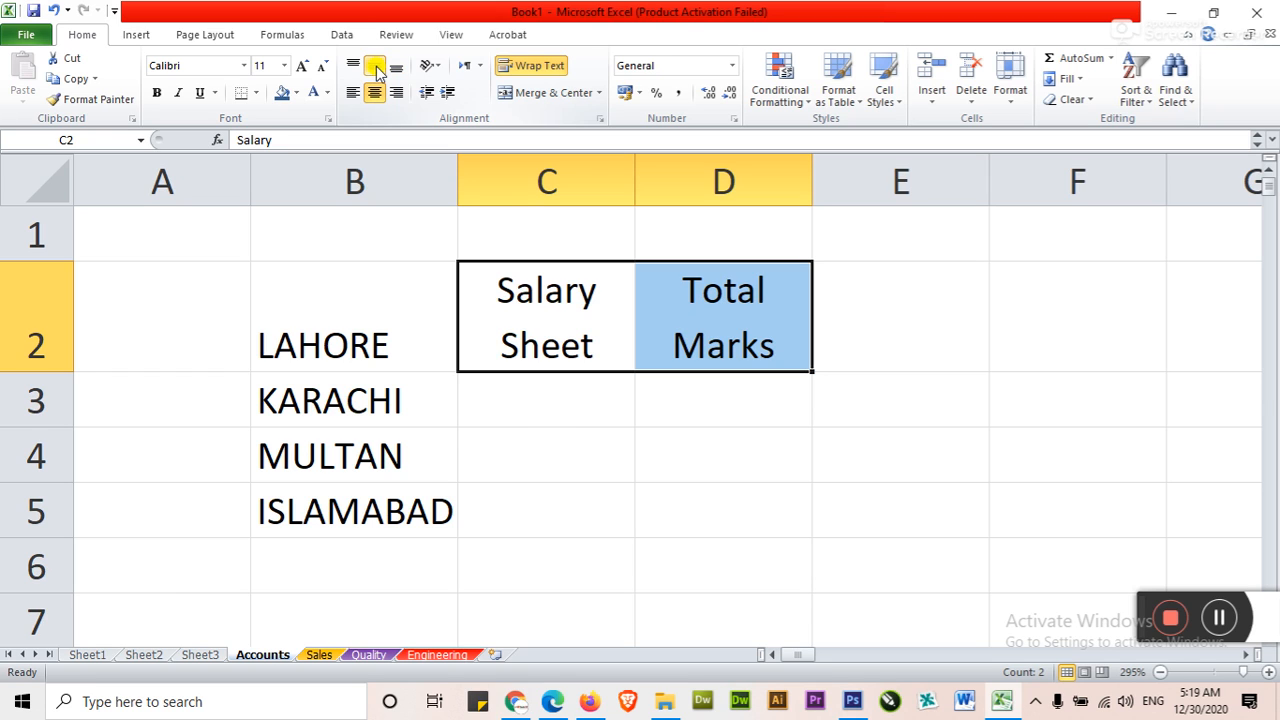
pyautogui.click(596, 446)
pyautogui.click(666, 331)
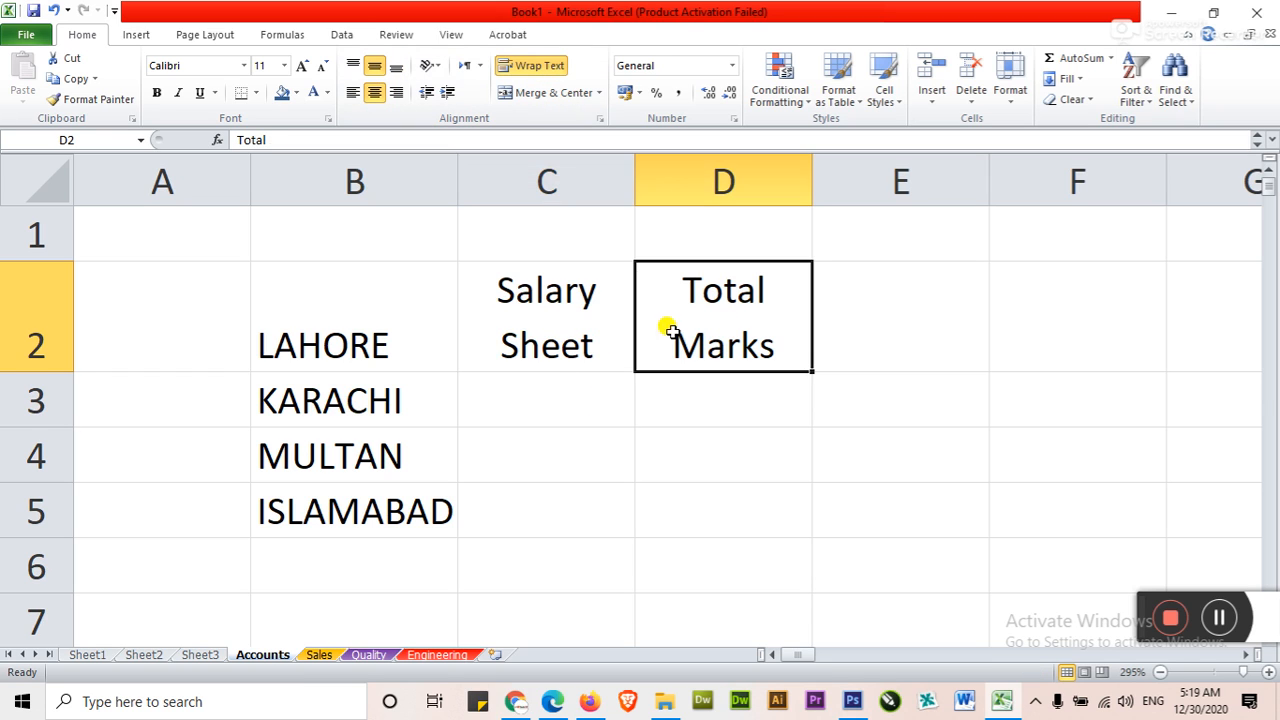
pyautogui.click(580, 414)
pyautogui.click(578, 502)
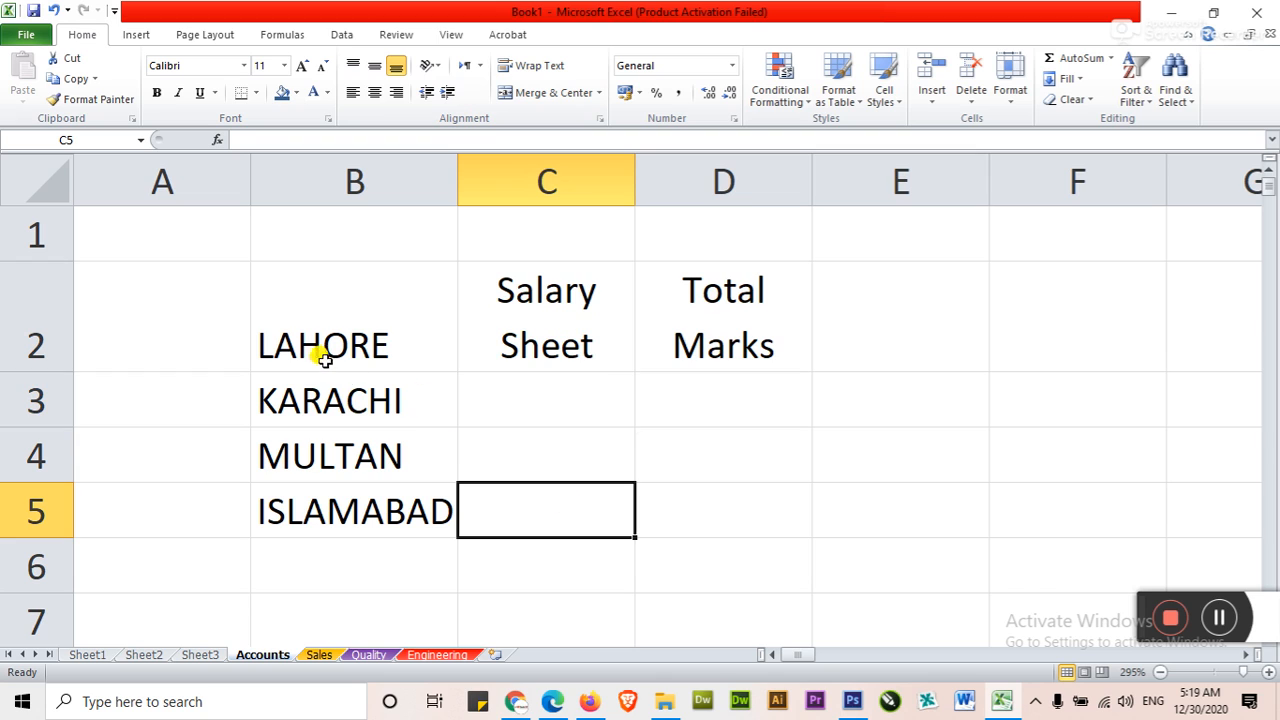
# Make MULTAN in B4 bold and KARACHI in B3 italic
pyautogui.click(337, 450)
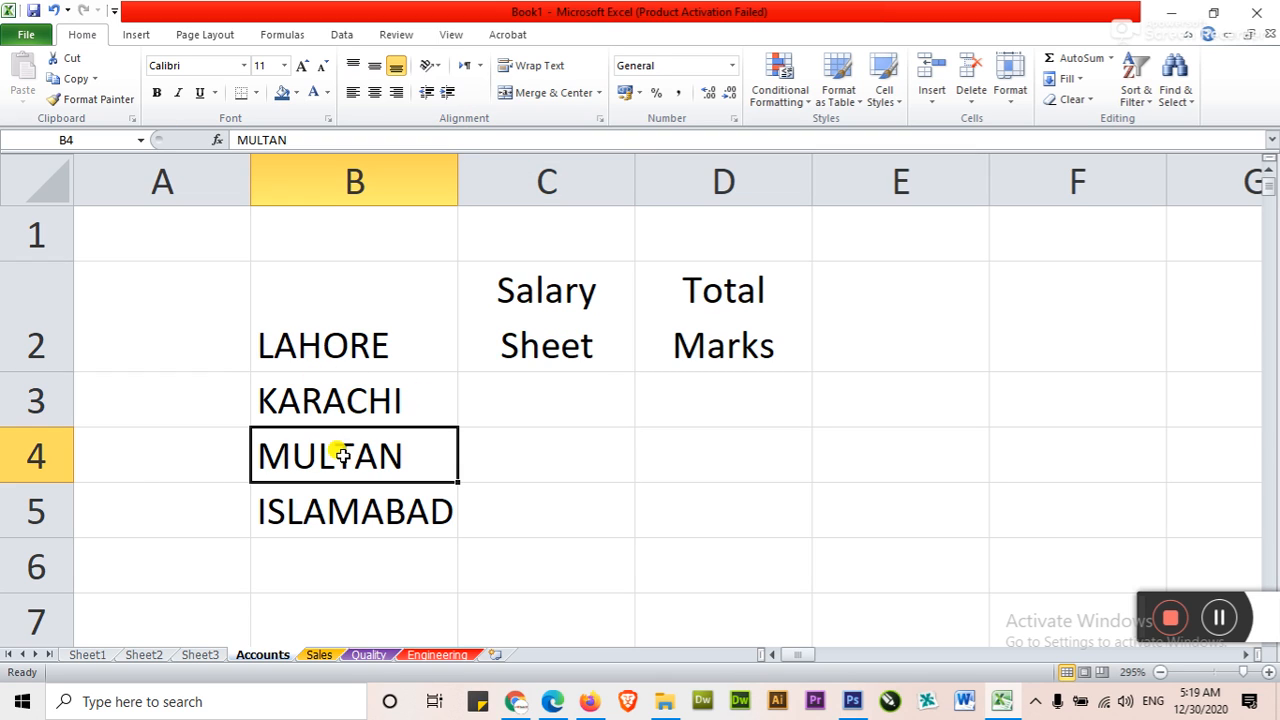
pyautogui.click(157, 93)
pyautogui.click(328, 399)
pyautogui.click(178, 93)
# Underline LAHORE in B2, and select the ISLAMABAD cell B5
pyautogui.click(398, 350)
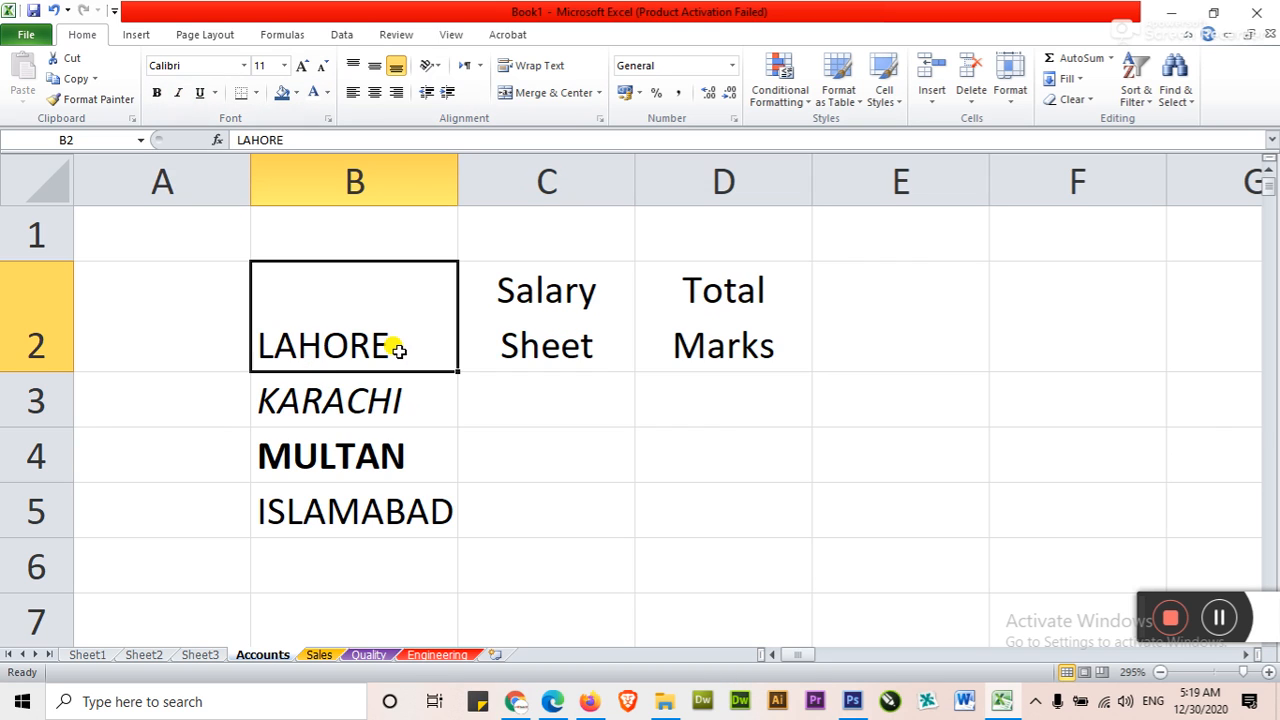
pyautogui.click(199, 93)
pyautogui.click(357, 495)
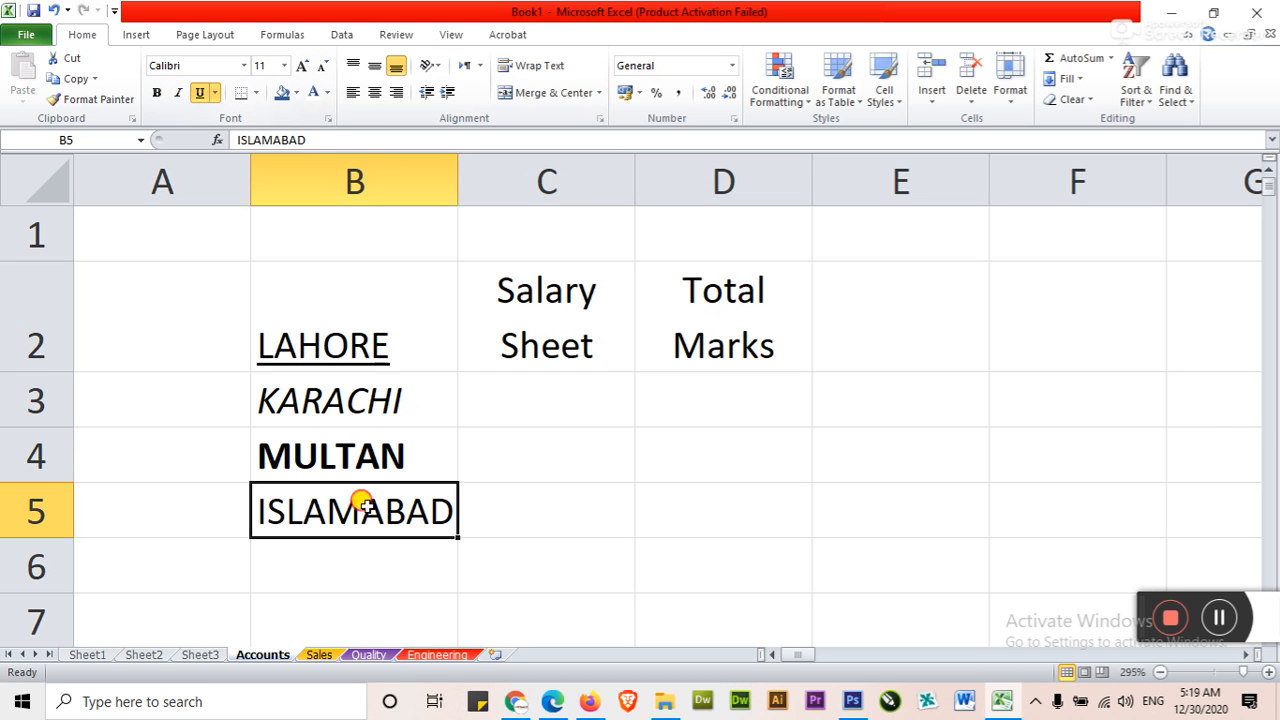
pyautogui.click(341, 511)
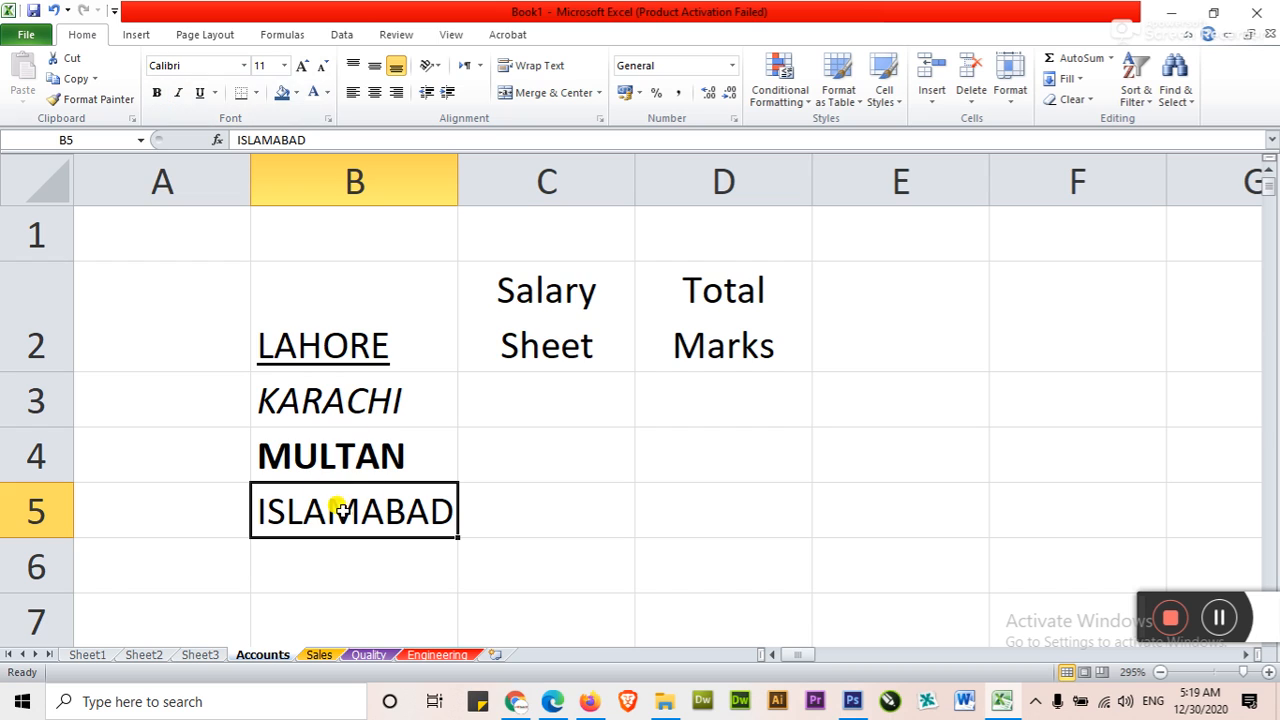
# Apply bold, italic and underline to ISLAMABAD in B5, and remove all three styles again
pyautogui.click(157, 92)
pyautogui.click(180, 93)
pyautogui.click(198, 93)
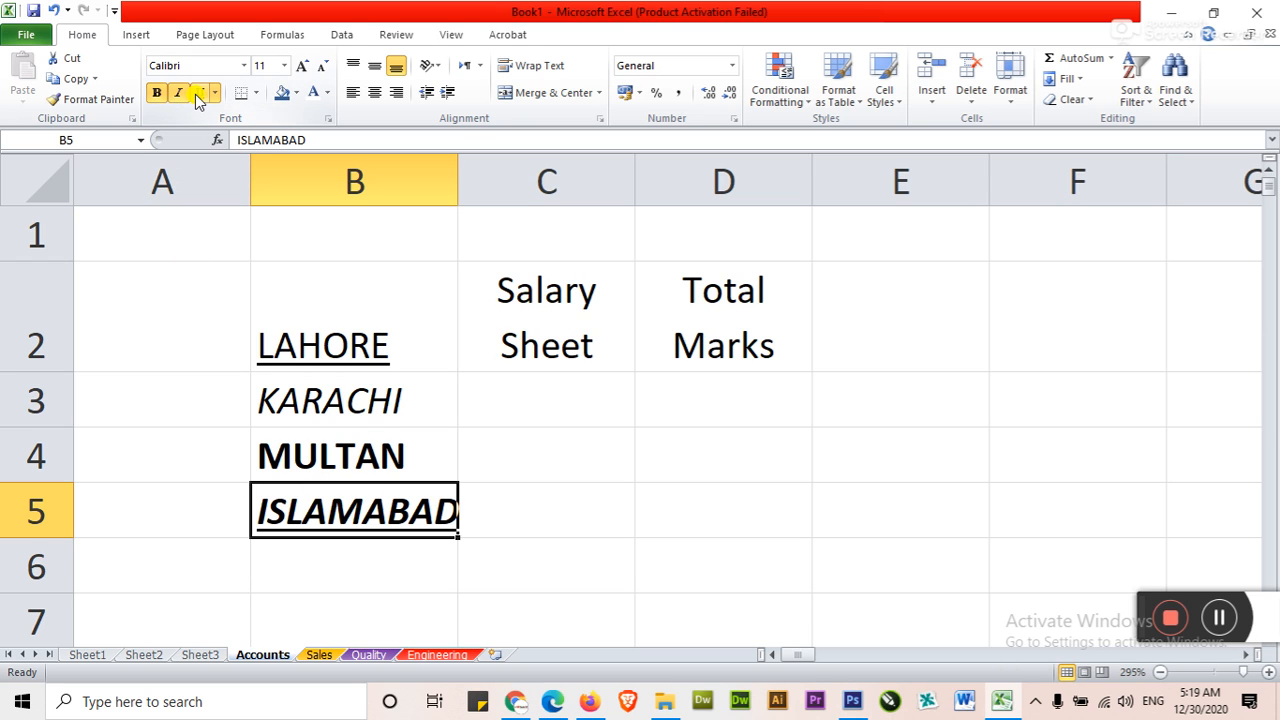
pyautogui.click(197, 93)
pyautogui.click(179, 92)
pyautogui.click(157, 92)
pyautogui.click(520, 382)
# Make ISLAMABAD in B5 bold, italic and underlined
pyautogui.click(434, 518)
pyautogui.hotkey('ctrl', 'b')
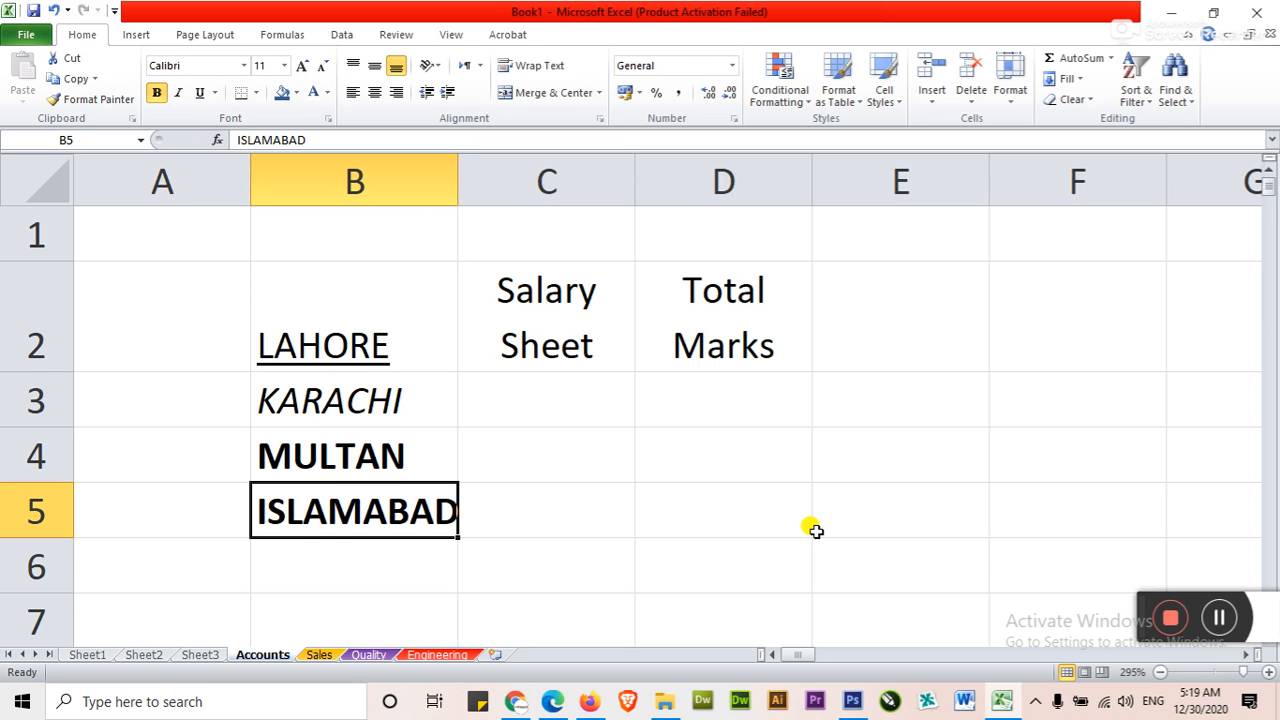
pyautogui.hotkey('ctrl', 'i')
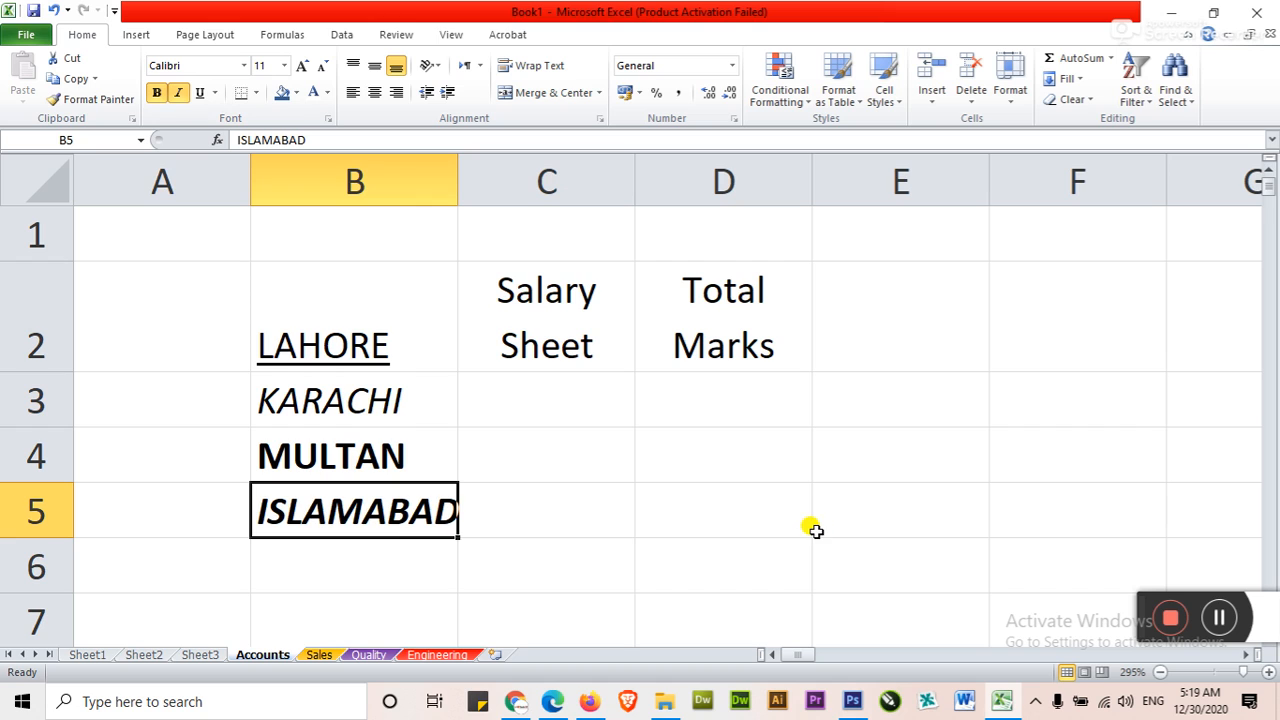
pyautogui.hotkey('ctrl', 'u')
pyautogui.press('Right')
pyautogui.press('Up')
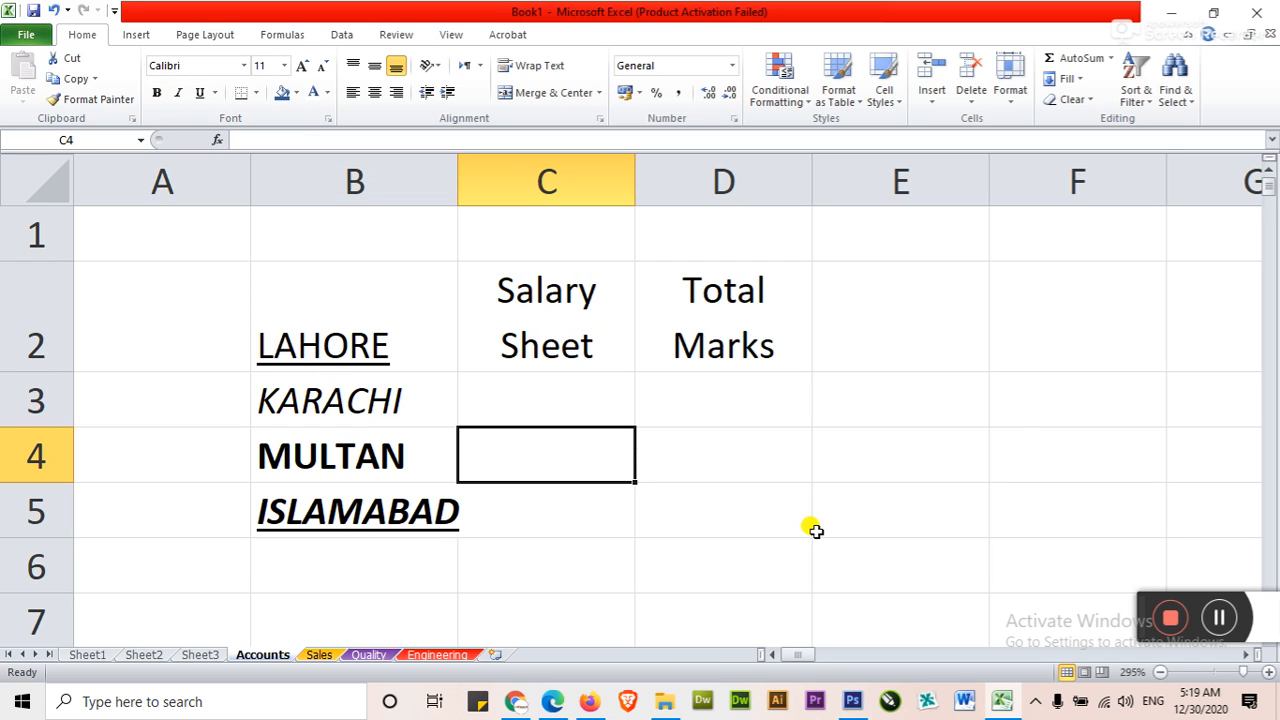
# Try larger and smaller font sizes on the Salary Sheet heading in C2, and set it back to 11
pyautogui.click(551, 331)
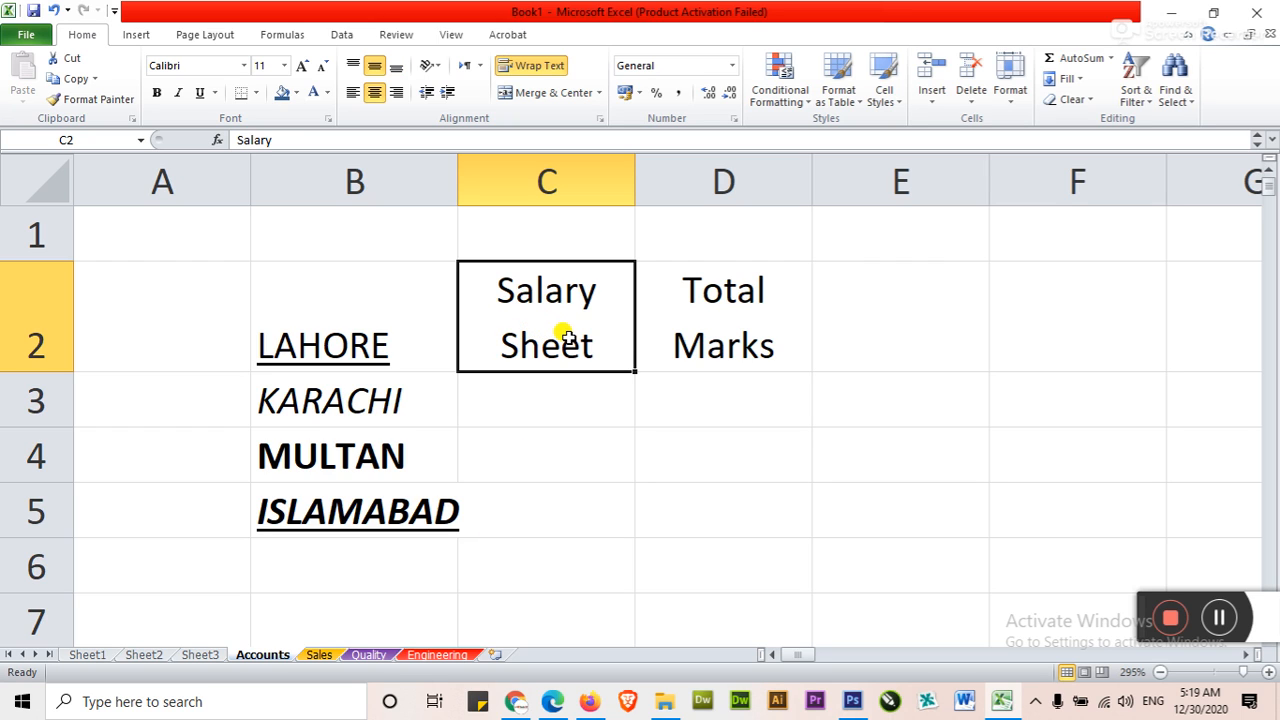
pyautogui.click(302, 66)
pyautogui.click(302, 66)
pyautogui.click(302, 66)
pyautogui.click(302, 66)
pyautogui.click(321, 66)
pyautogui.click(321, 67)
pyautogui.click(321, 67)
pyautogui.click(321, 67)
pyautogui.click(303, 66)
pyautogui.click(286, 66)
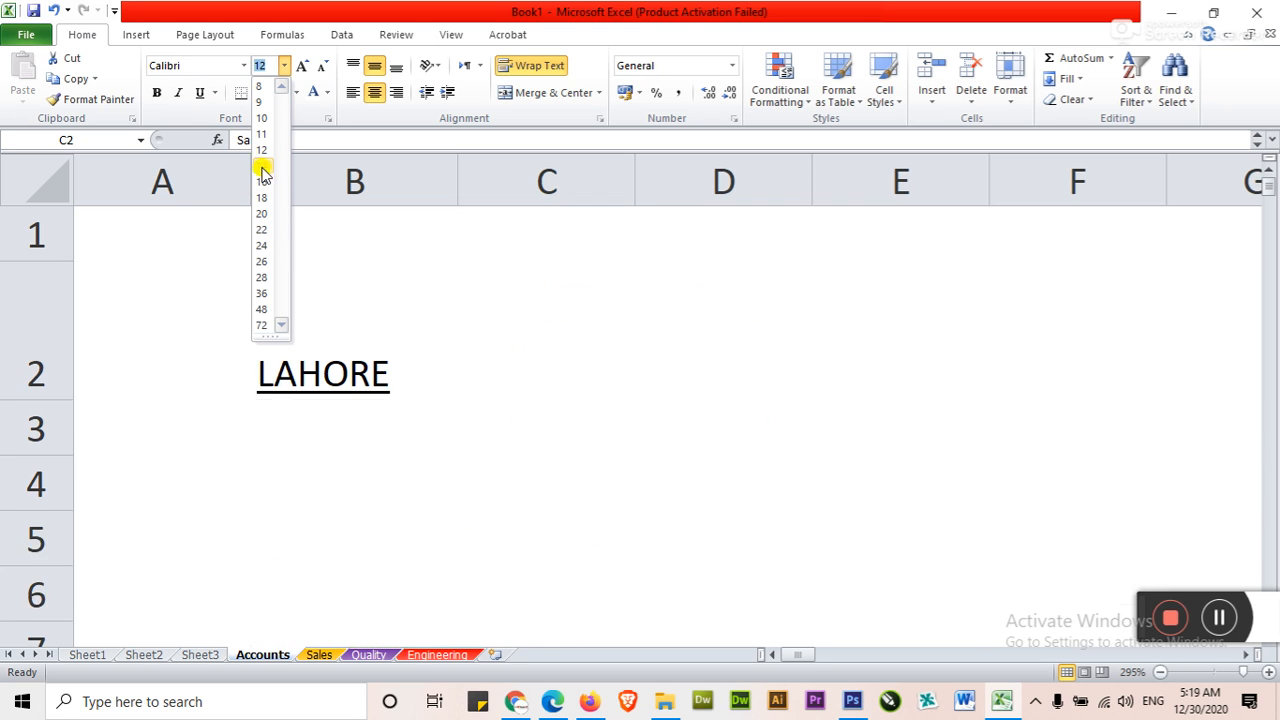
pyautogui.click(261, 134)
# Preview other fonts such as Adobe Arabic on the Salary Sheet heading in C2 without applying one
pyautogui.click(243, 66)
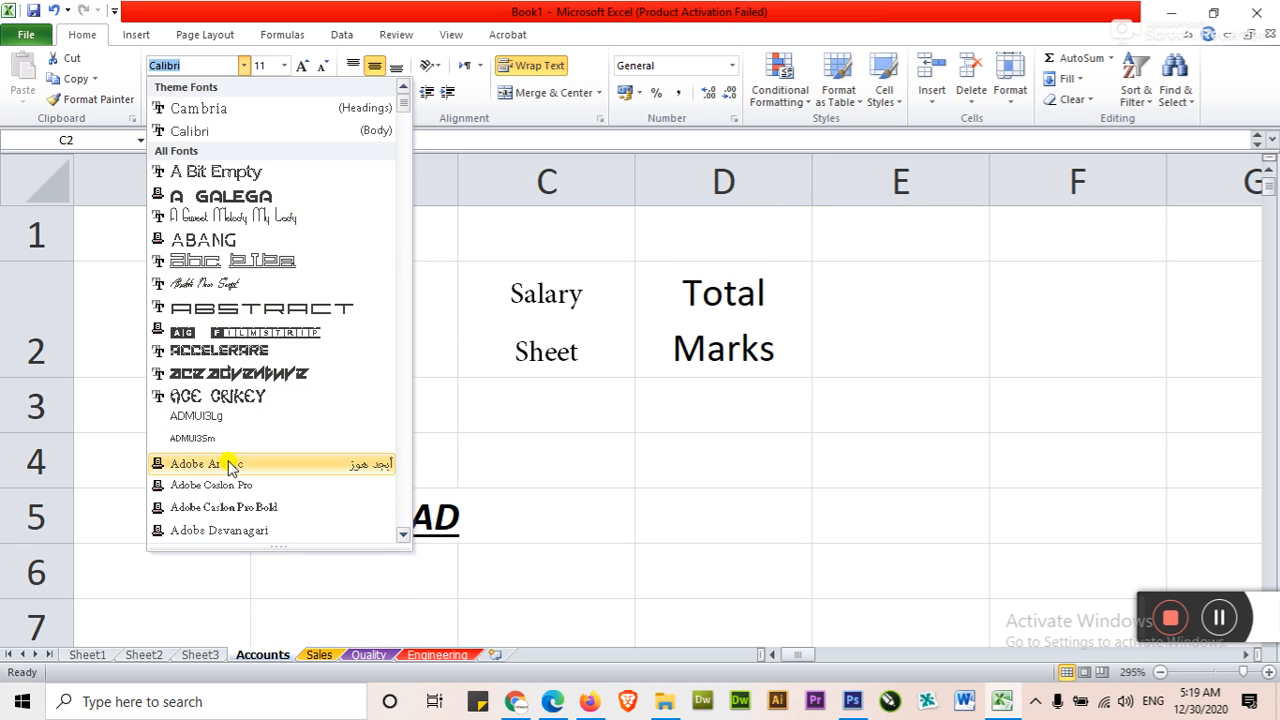
pyautogui.click(547, 443)
pyautogui.click(555, 424)
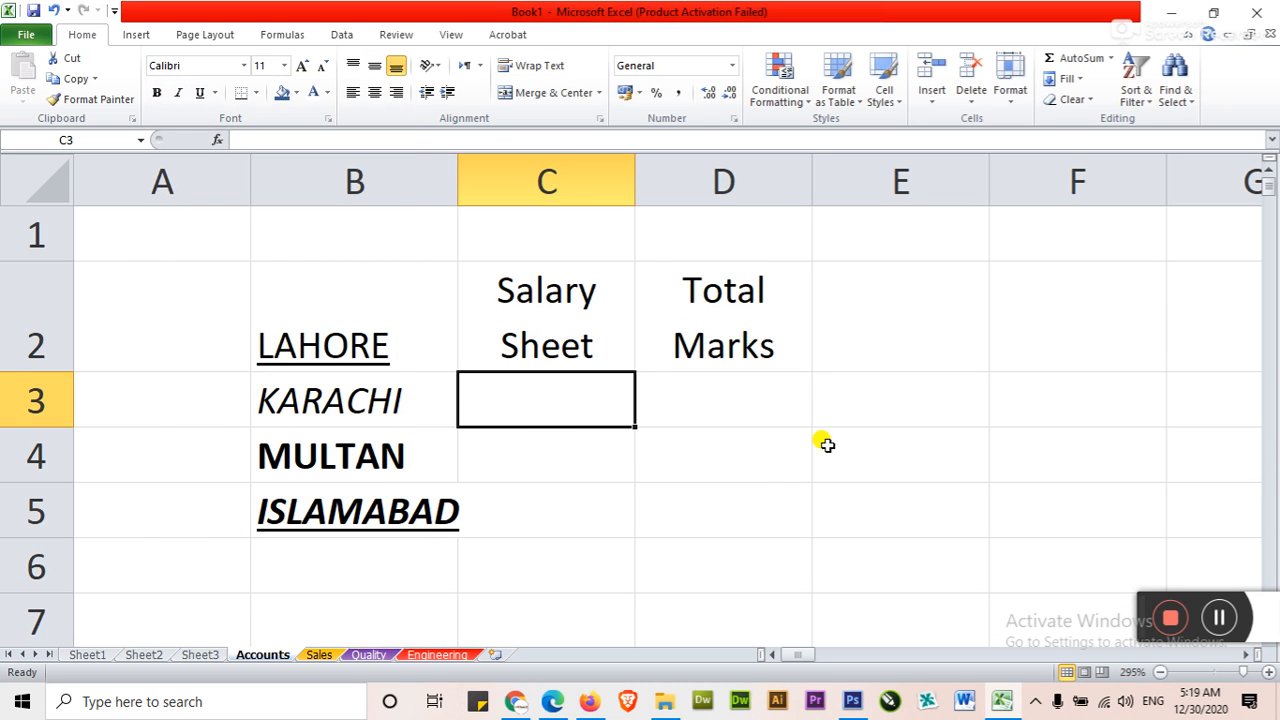
# Enter the font names Arial in C7, CG Times in C8 and Times New Roman in C9
pyautogui.scroll(-1, 669, 495)
pyautogui.click(470, 415)
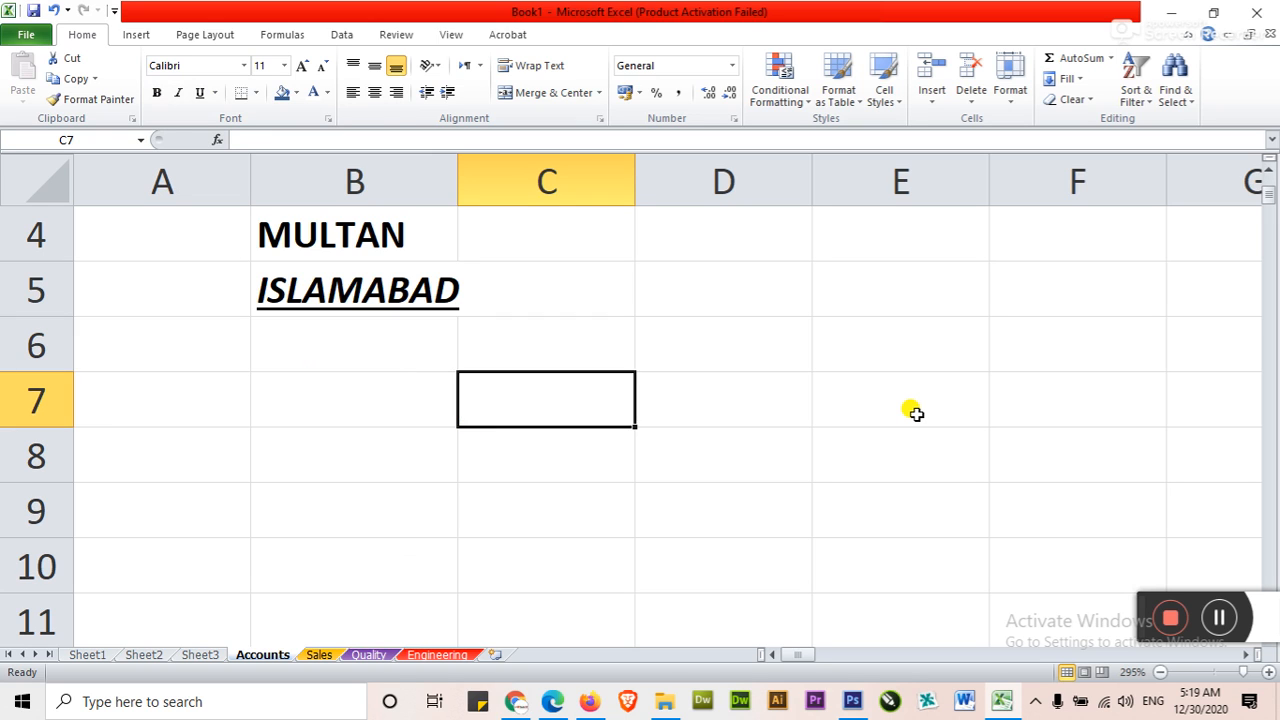
pyautogui.write('Arial')
pyautogui.press('Return')
pyautogui.write('CG Times')
pyautogui.press('Return')
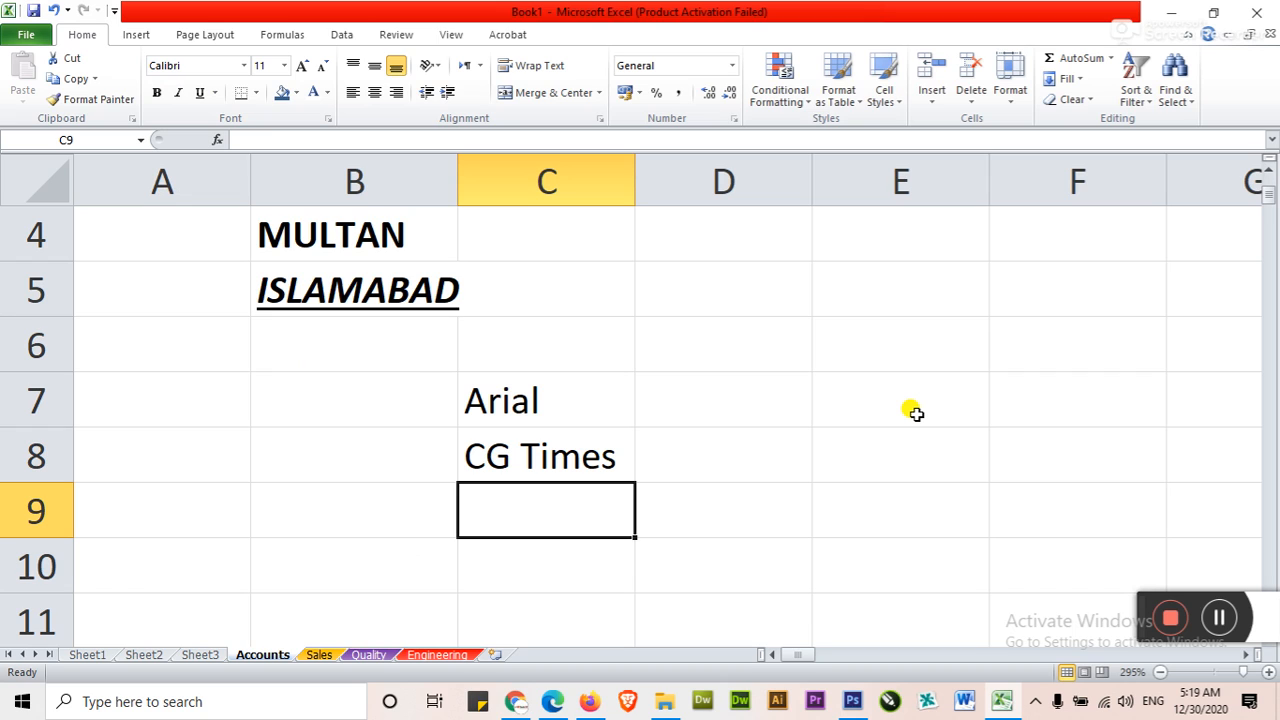
pyautogui.write('Times New Roam')
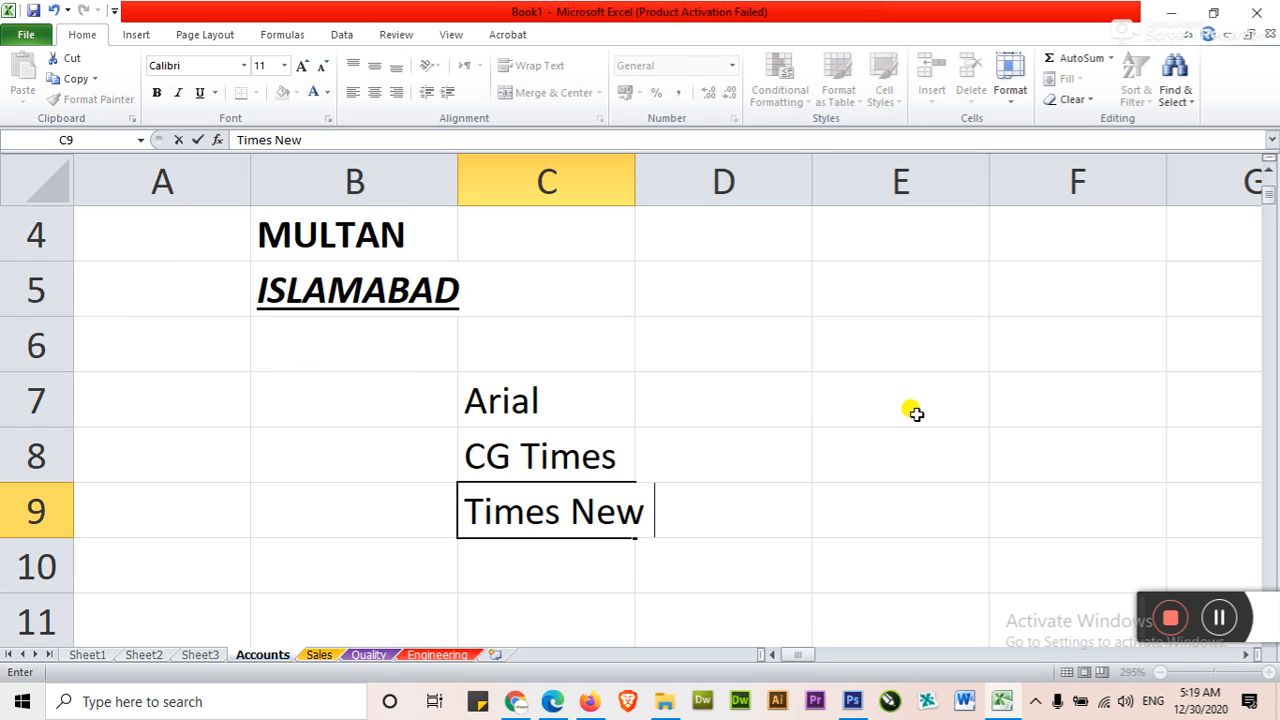
pyautogui.press('BackSpace')
pyautogui.press('BackSpace')
pyautogui.write('man')
pyautogui.press('Return')
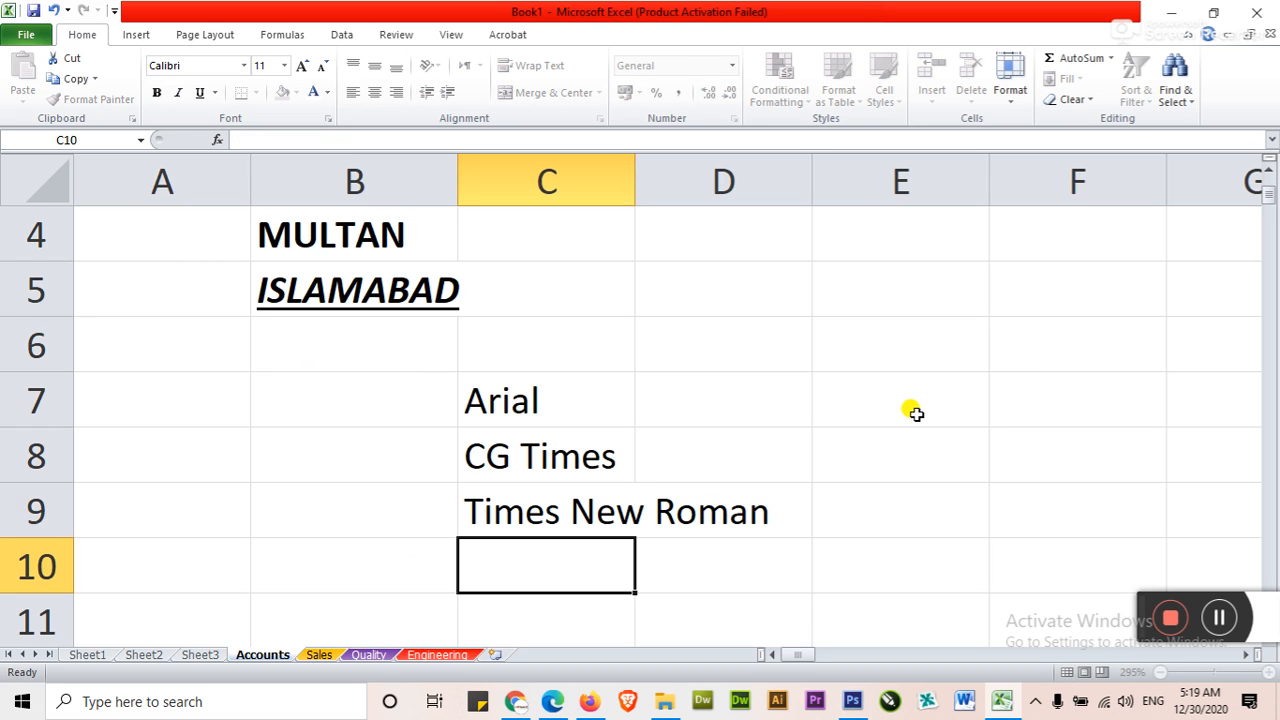
# Add Century Gothic in C10 and Calibry in C11 to the list of font names
pyautogui.write('Century go')
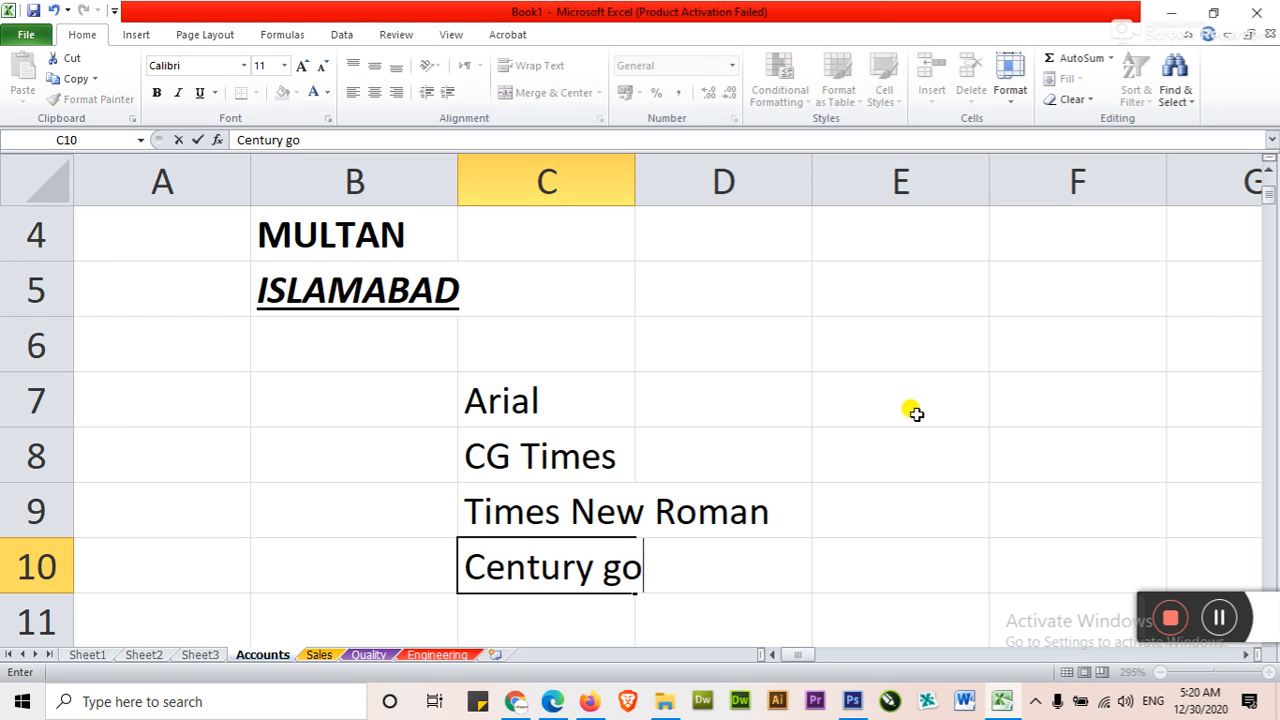
pyautogui.press('BackSpace')
pyautogui.press('BackSpace')
pyautogui.write('Gothic')
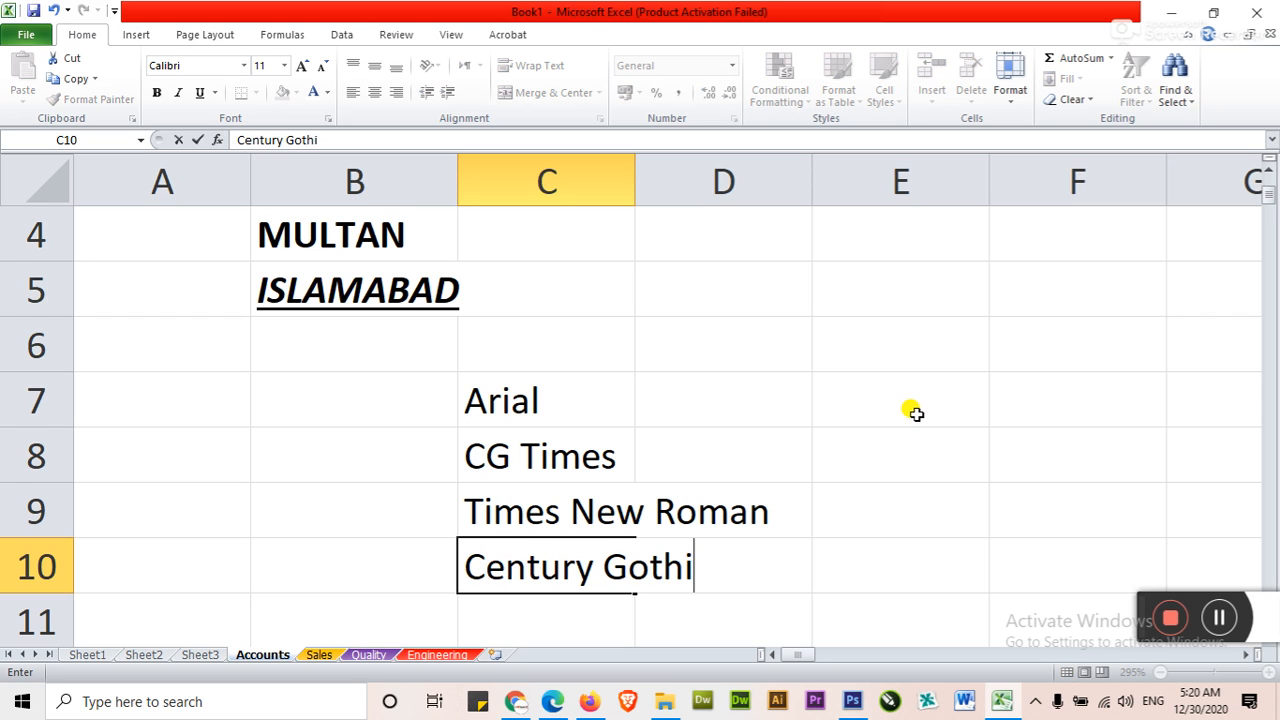
pyautogui.press('Return')
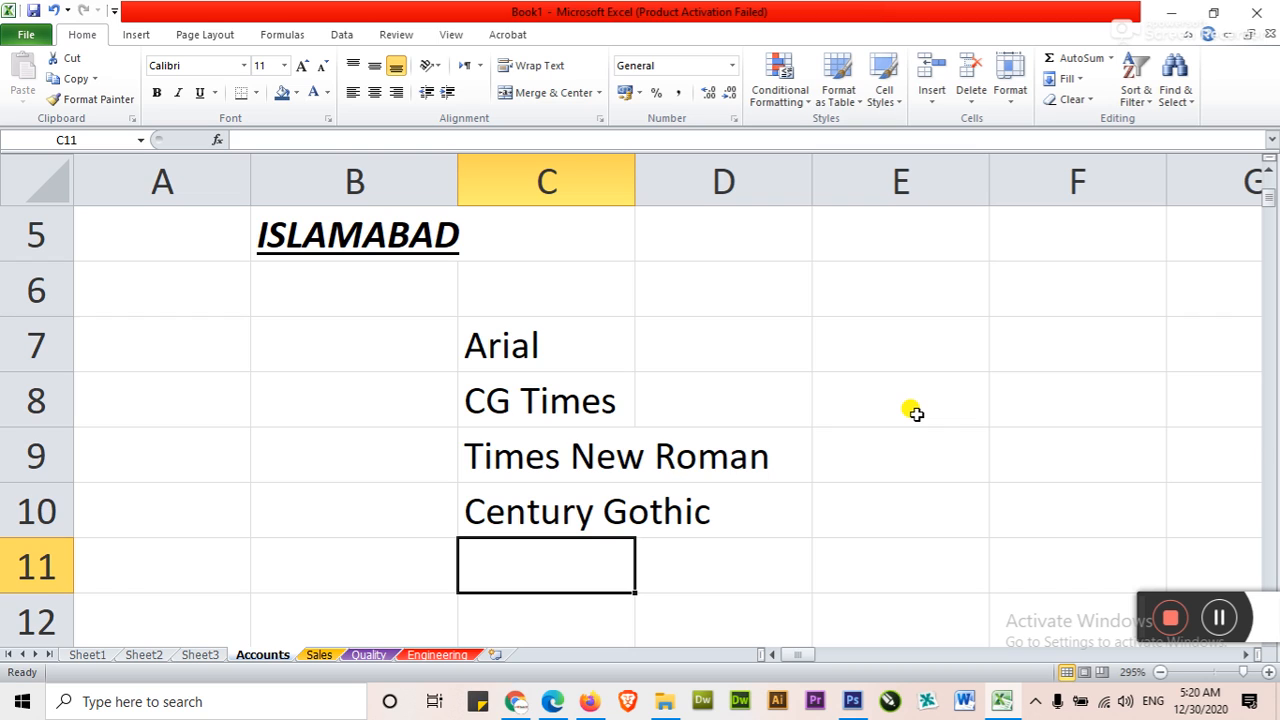
pyautogui.write('Calibry')
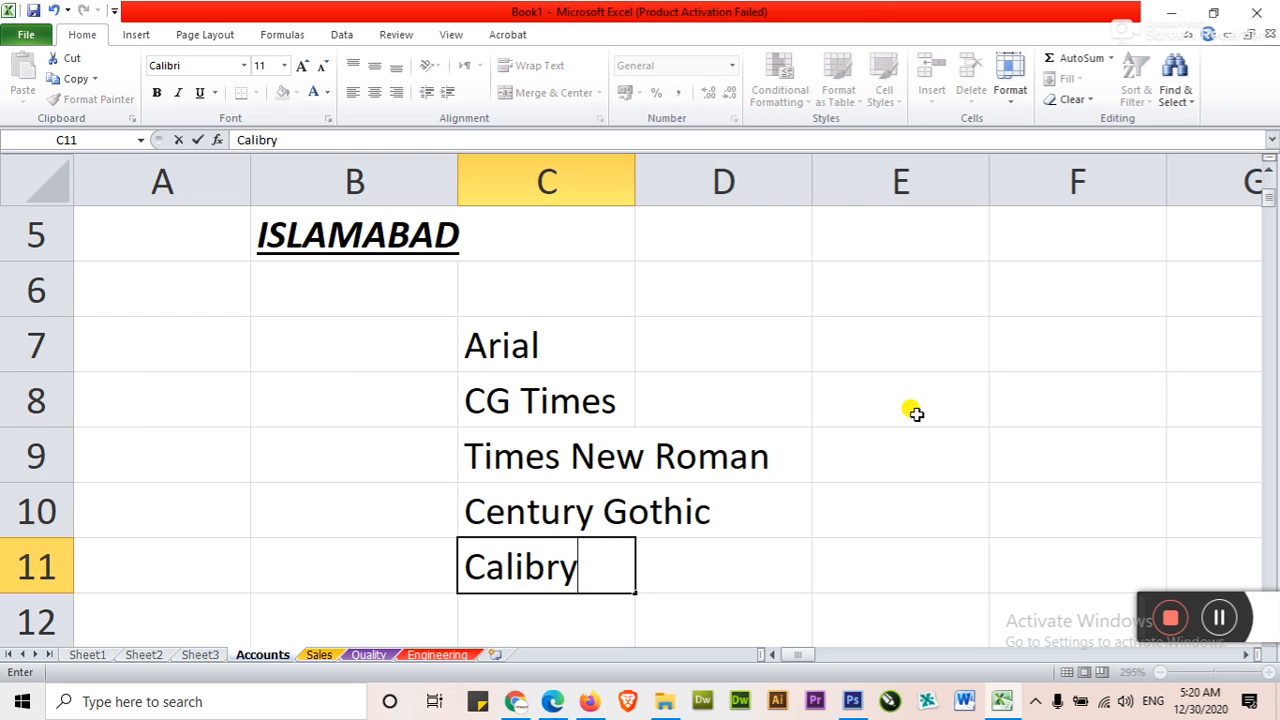
pyautogui.press('Return')
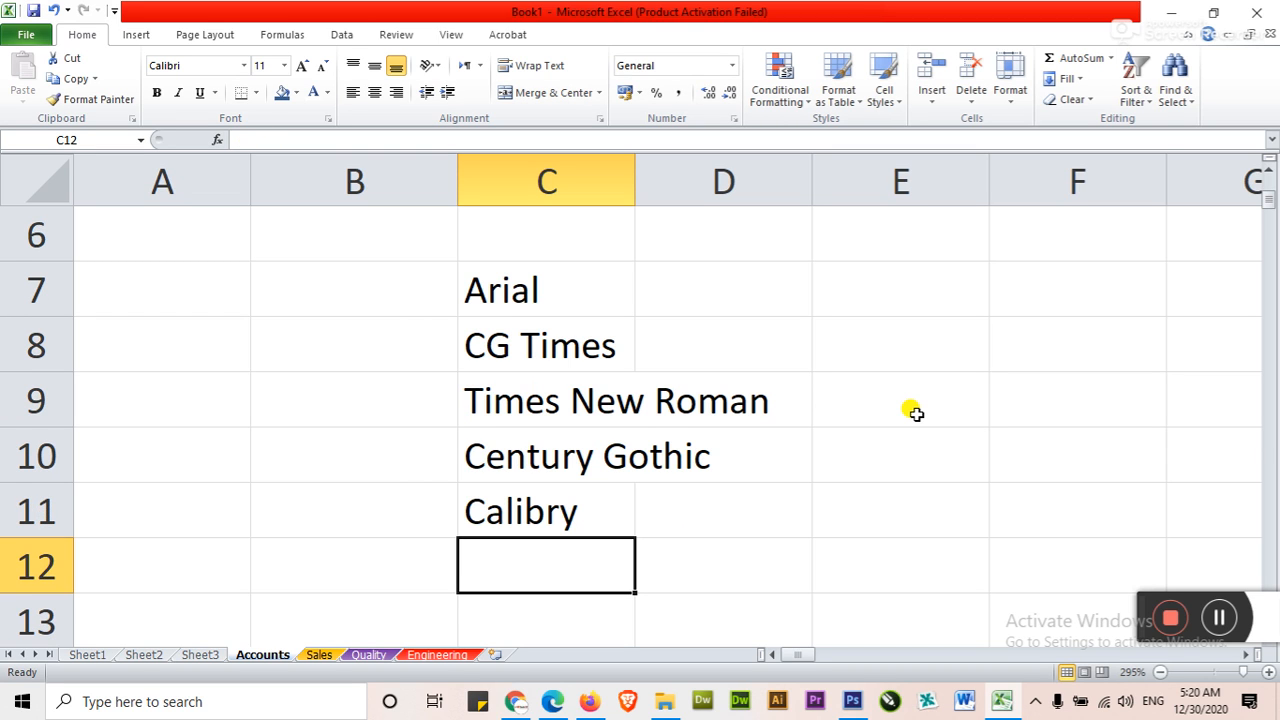
# Try adding etc. in C12 below the font names, and go back through the list entries
pyautogui.write('e')
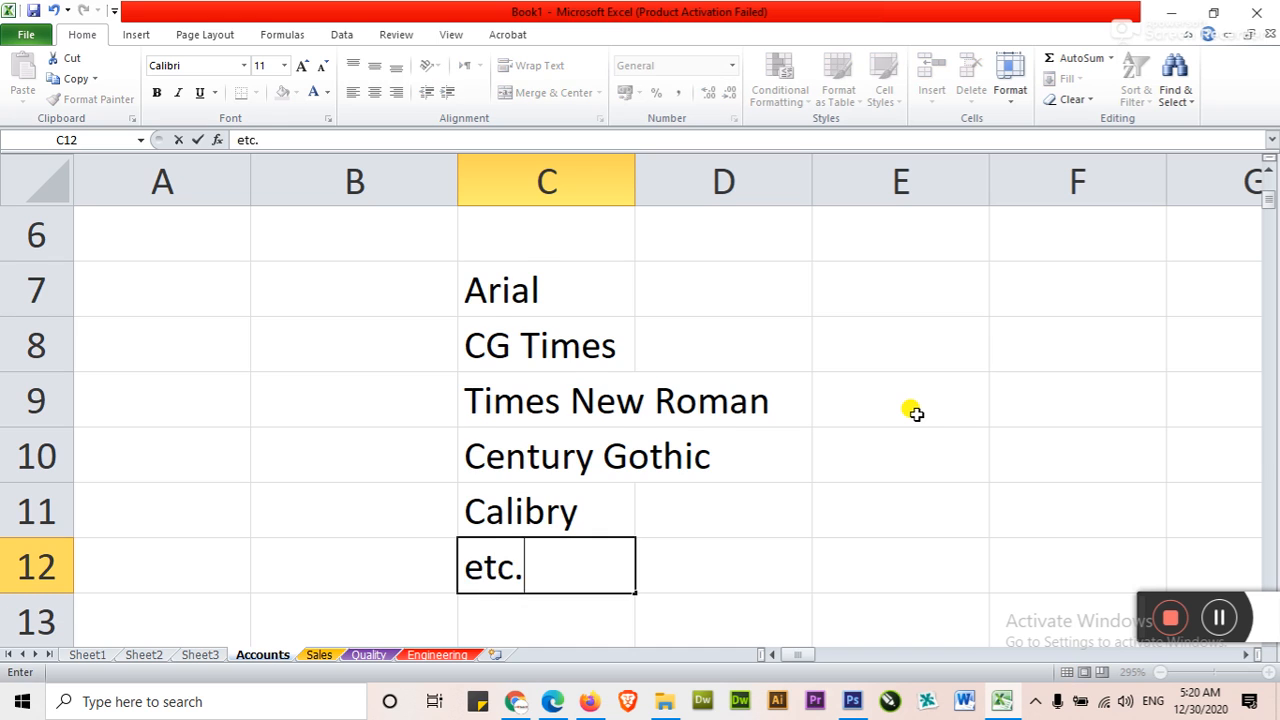
pyautogui.write('tc.')
pyautogui.press('Return')
pyautogui.press('Up')
pyautogui.press('Up')
pyautogui.press('Up')
pyautogui.press('Up')
pyautogui.press('Up')
pyautogui.press('Up')
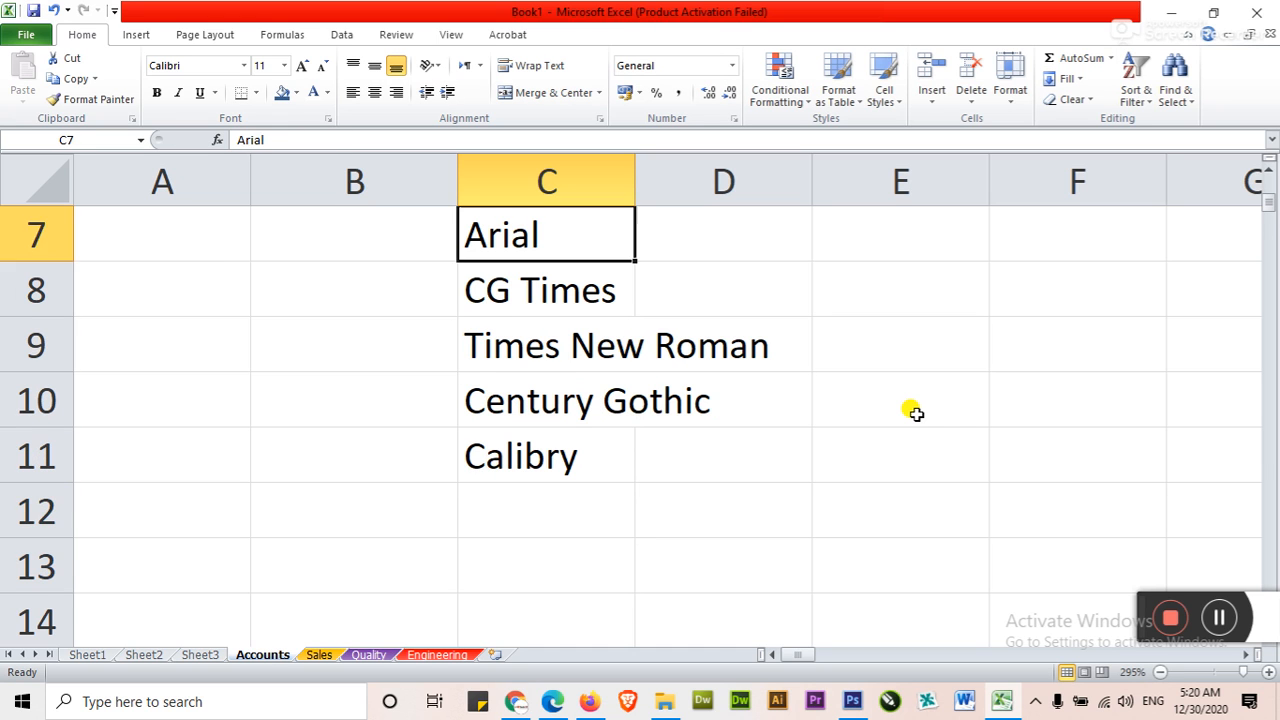
pyautogui.press('Up')
pyautogui.press('Up')
pyautogui.press('Down')
pyautogui.press('Down')
pyautogui.press('Down')
pyautogui.press('Down')
pyautogui.press('Down')
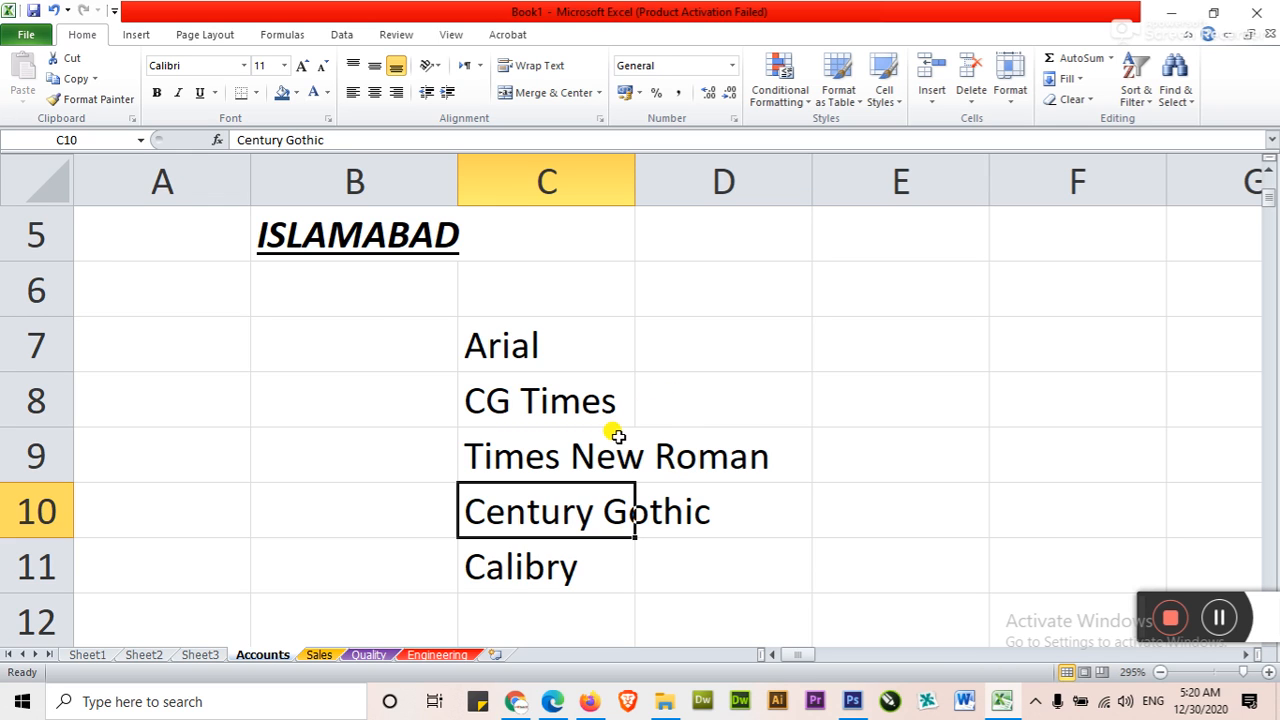
# Fill the Salary Sheet heading cell C2 with light orange
pyautogui.scroll(2, 617, 436)
pyautogui.click(563, 432)
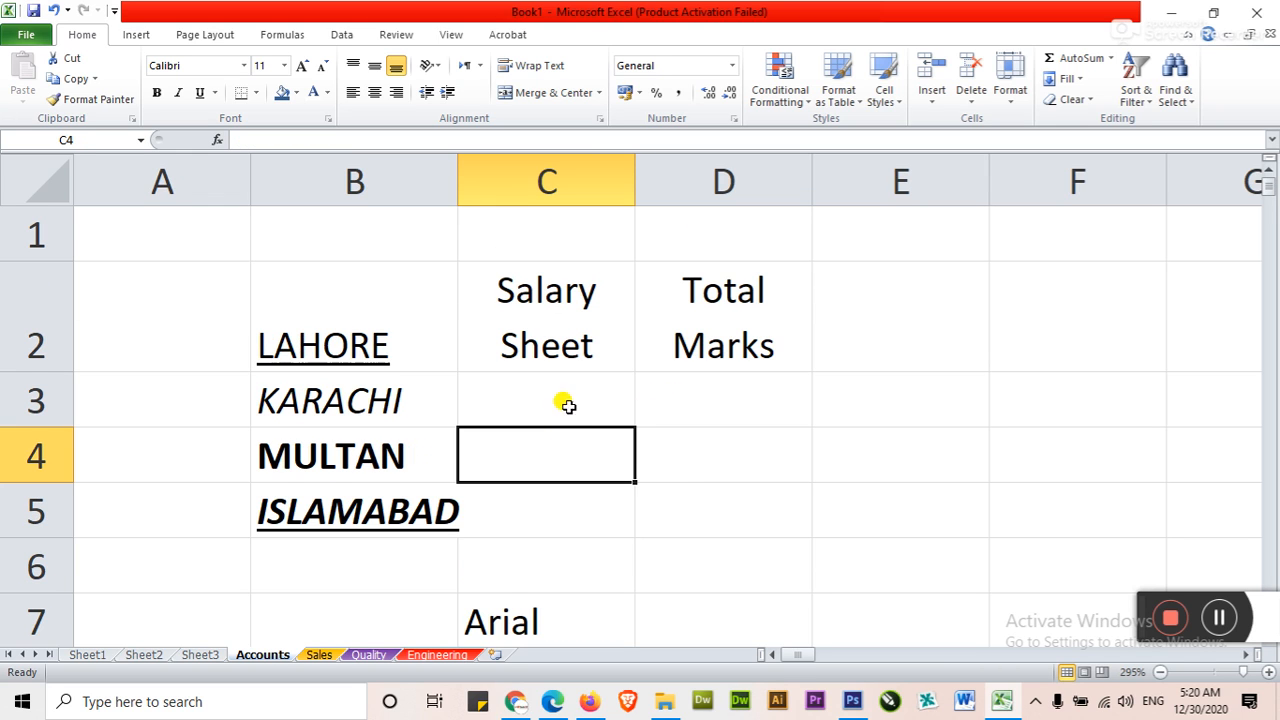
pyautogui.click(563, 345)
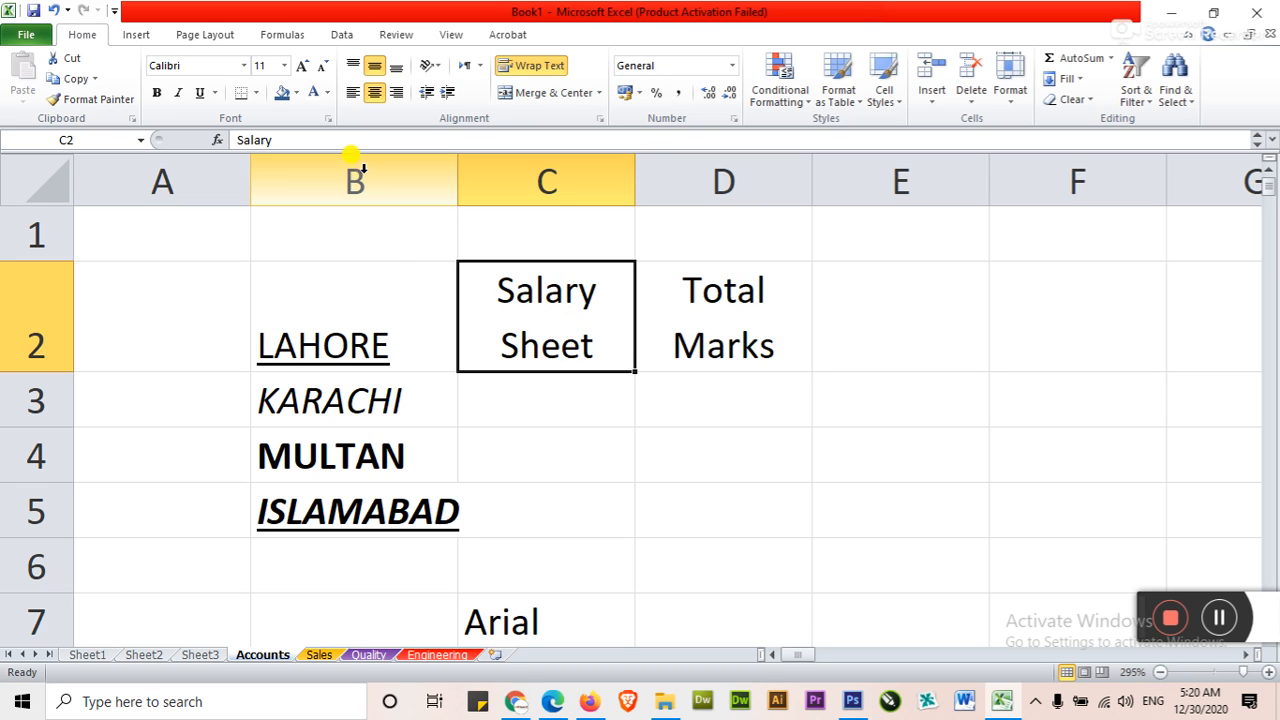
pyautogui.click(296, 92)
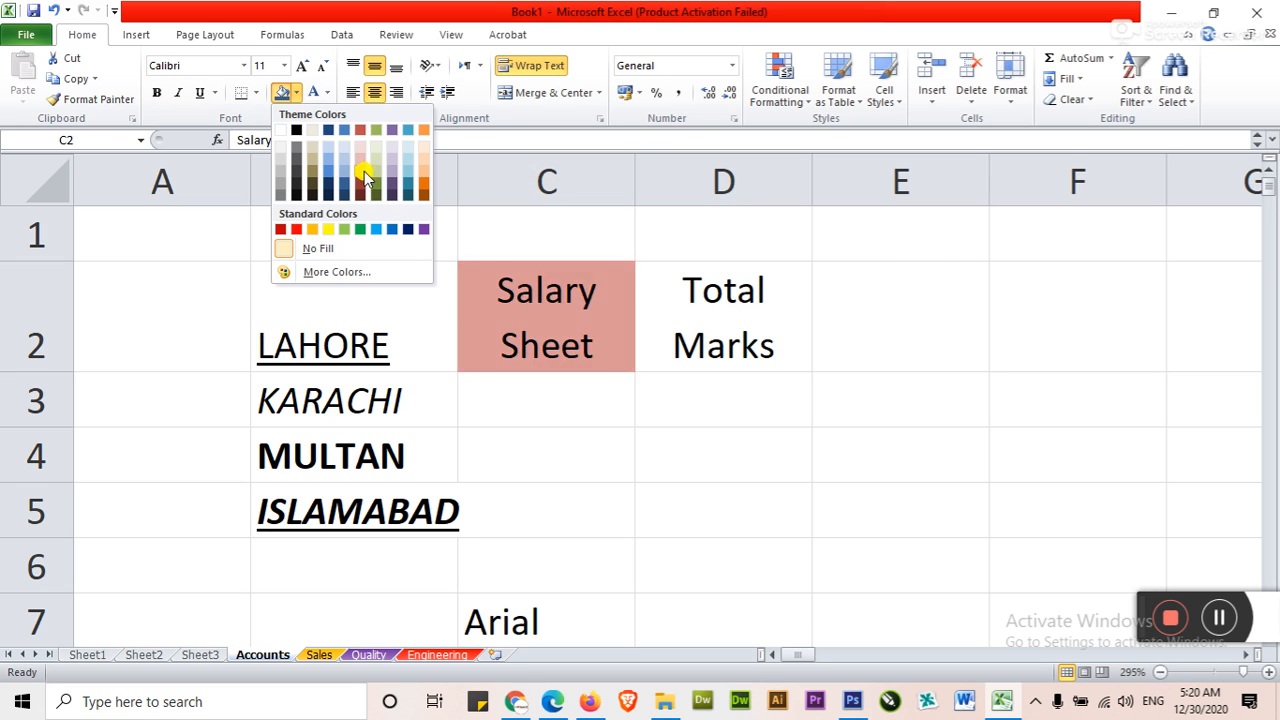
pyautogui.click(425, 178)
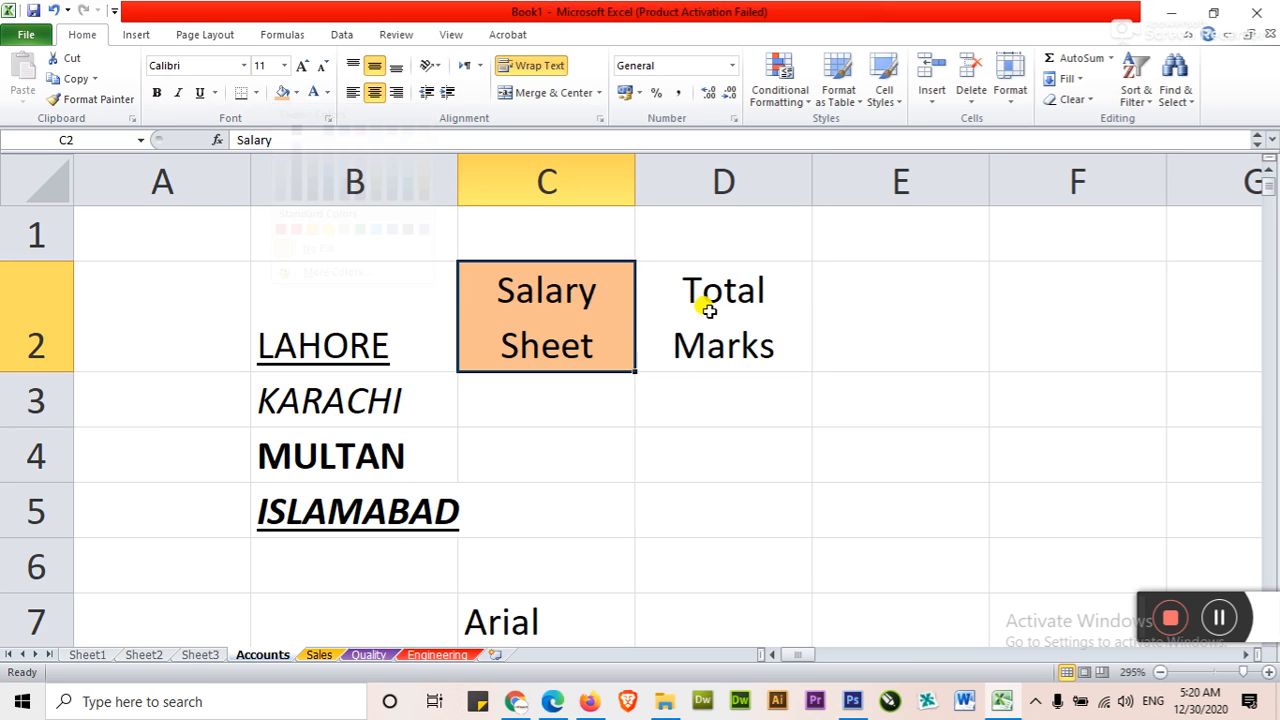
pyautogui.click(703, 297)
pyautogui.click(617, 330)
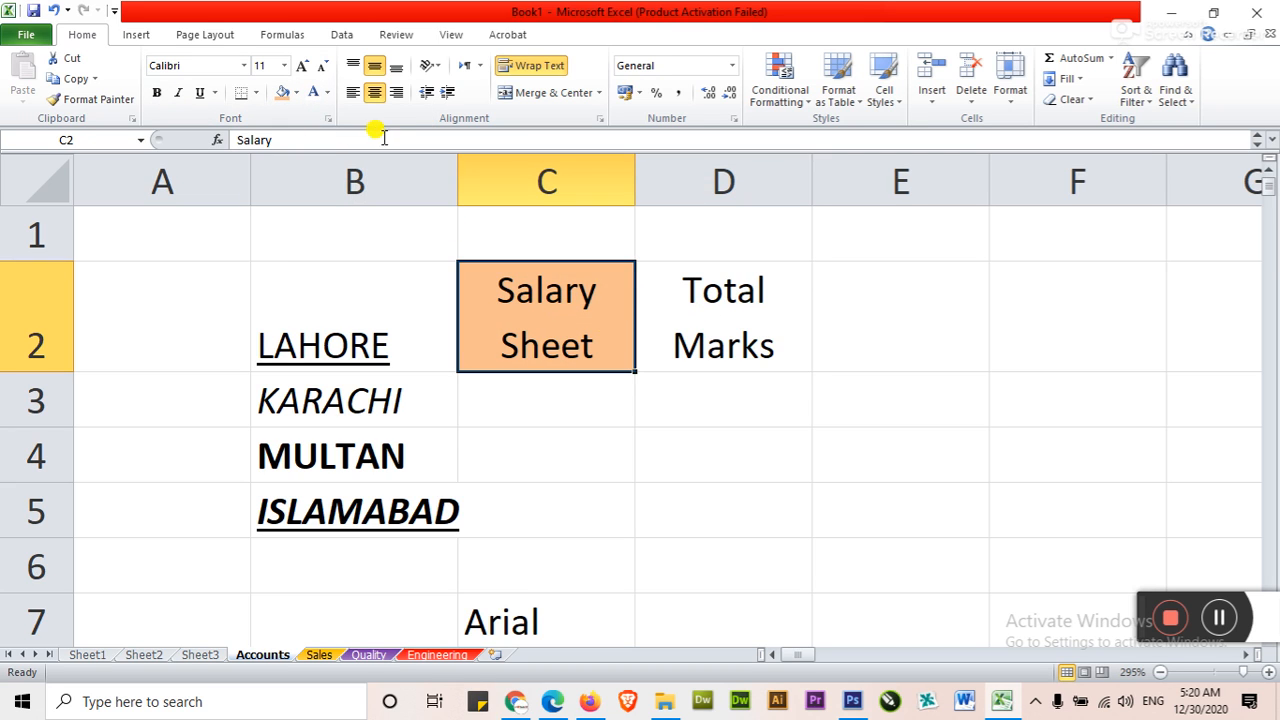
# Make the Total Marks heading in D2 green and bold
pyautogui.click(651, 273)
pyautogui.click(327, 94)
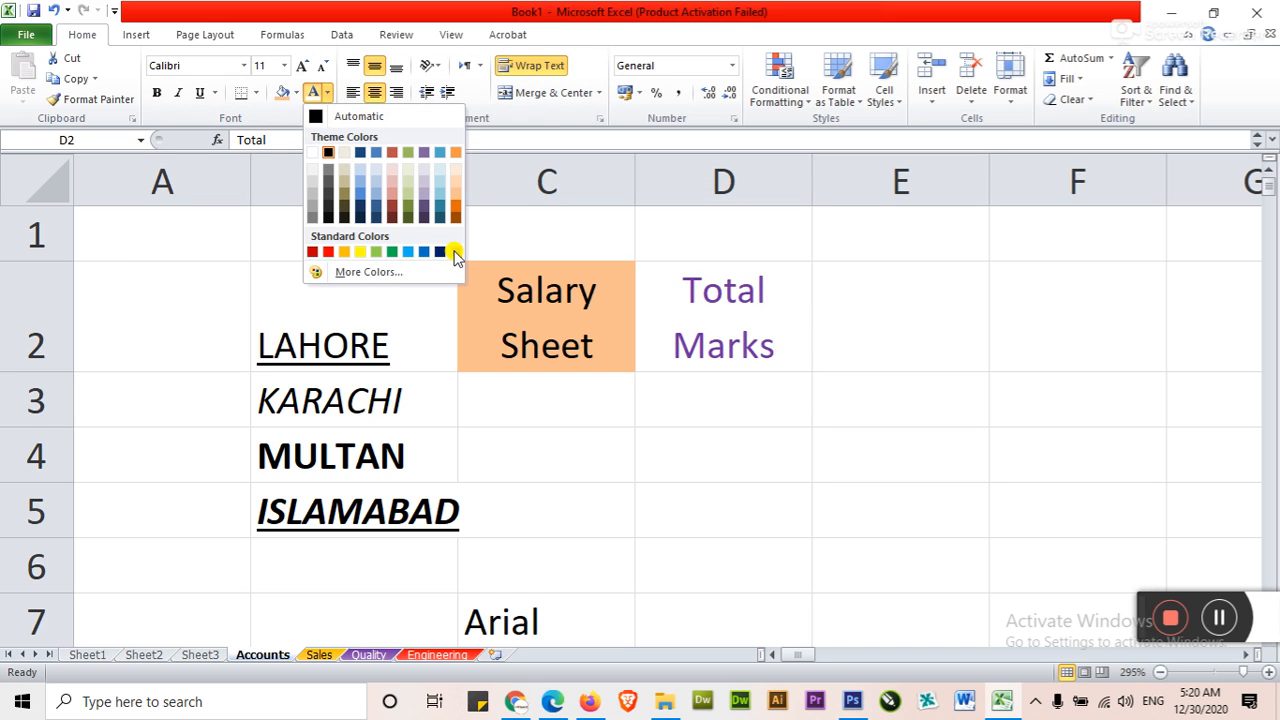
pyautogui.click(393, 251)
pyautogui.click(158, 94)
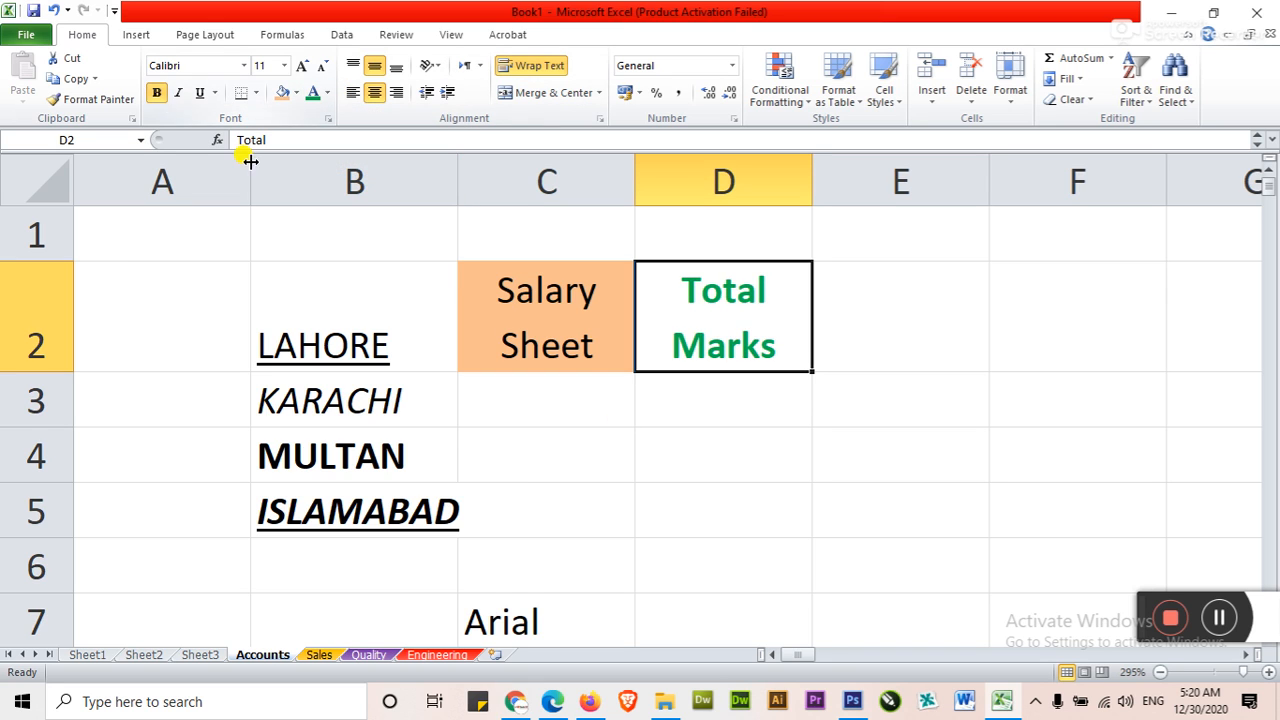
pyautogui.click(696, 466)
pyautogui.click(708, 350)
# Apply All Borders to the range B2:D5
pyautogui.moveTo(346, 277); pyautogui.dragTo(726, 497)
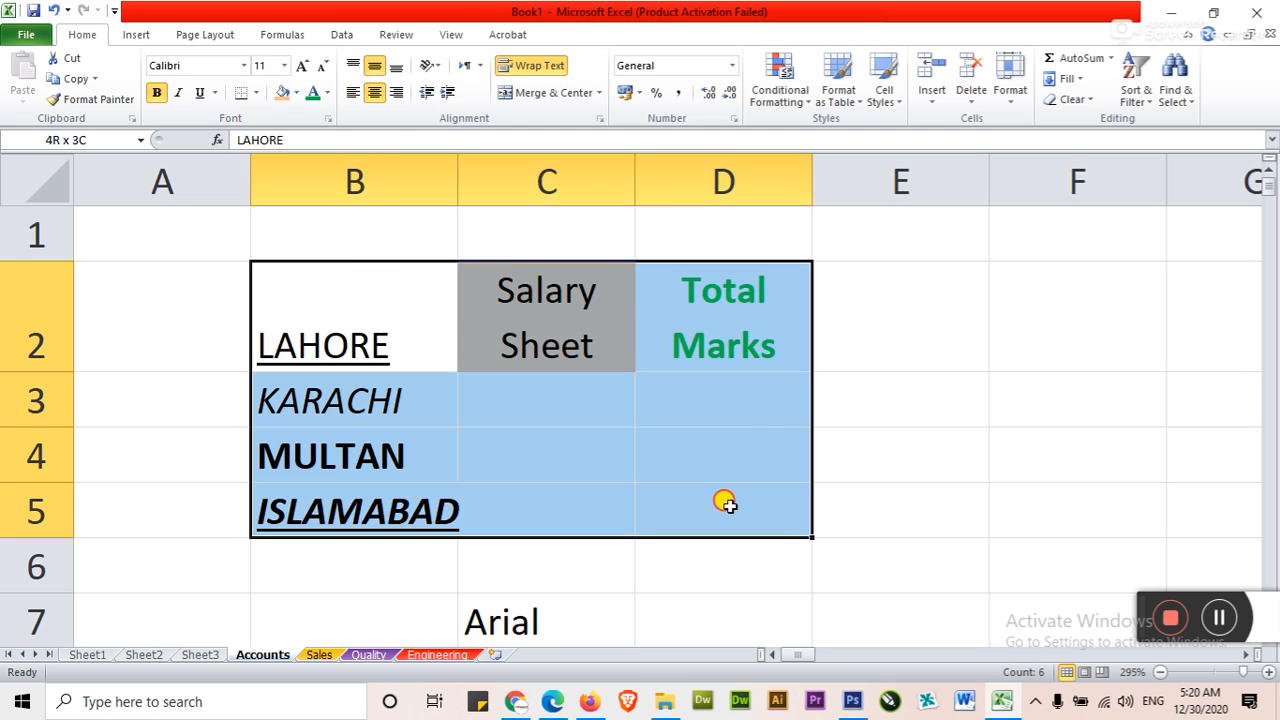
pyautogui.click(256, 93)
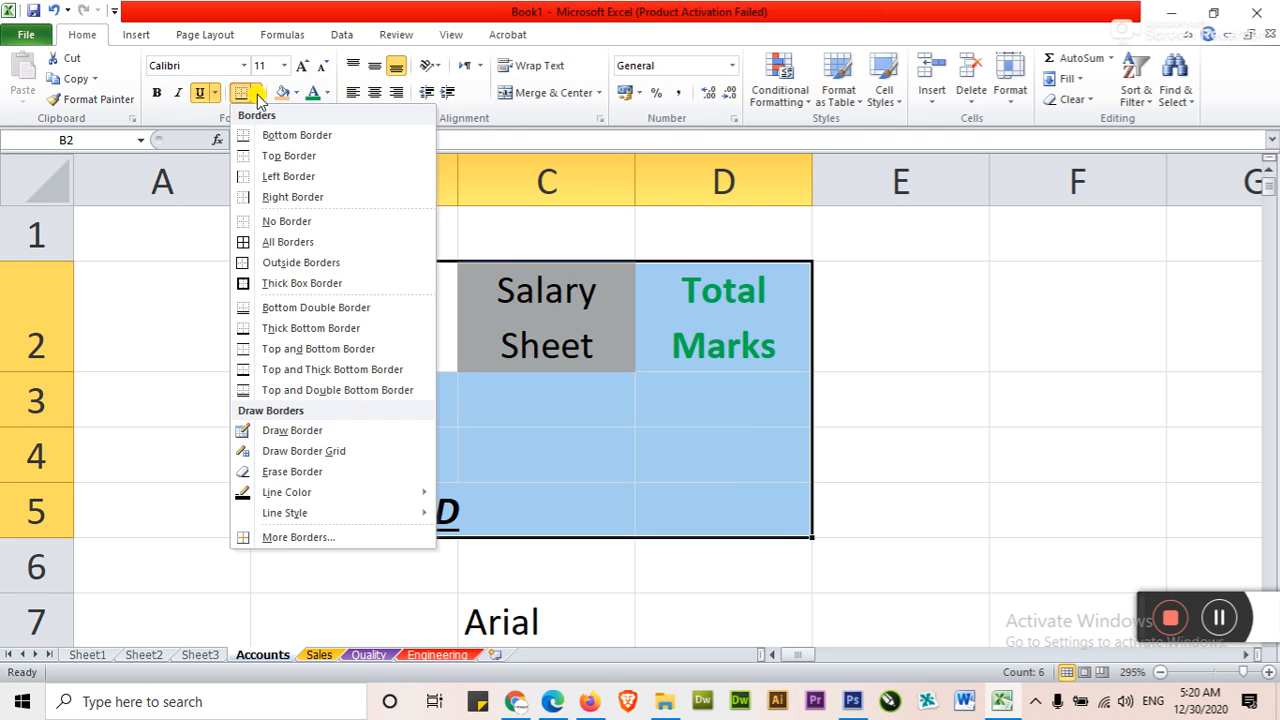
pyautogui.click(279, 242)
pyautogui.click(900, 417)
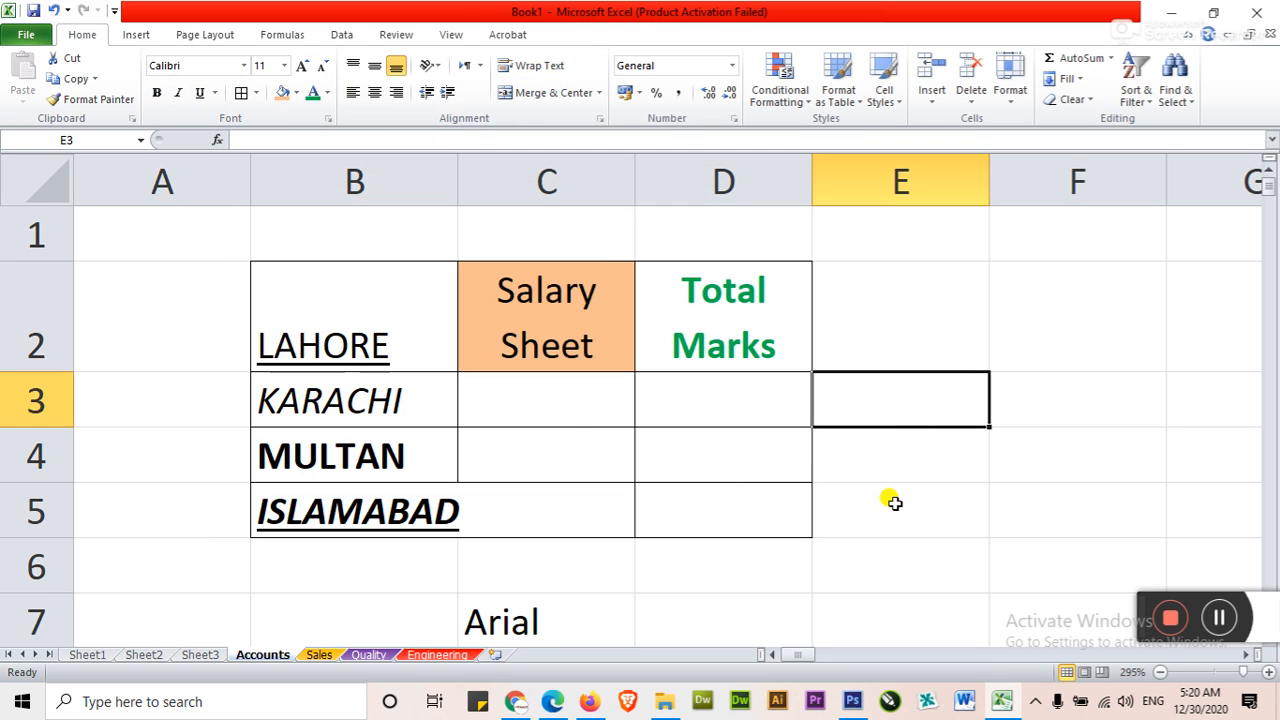
pyautogui.scroll(-2, 895, 503)
pyautogui.click(876, 455)
pyautogui.moveTo(886, 308); pyautogui.dragTo(989, 543)
pyautogui.click(985, 565)
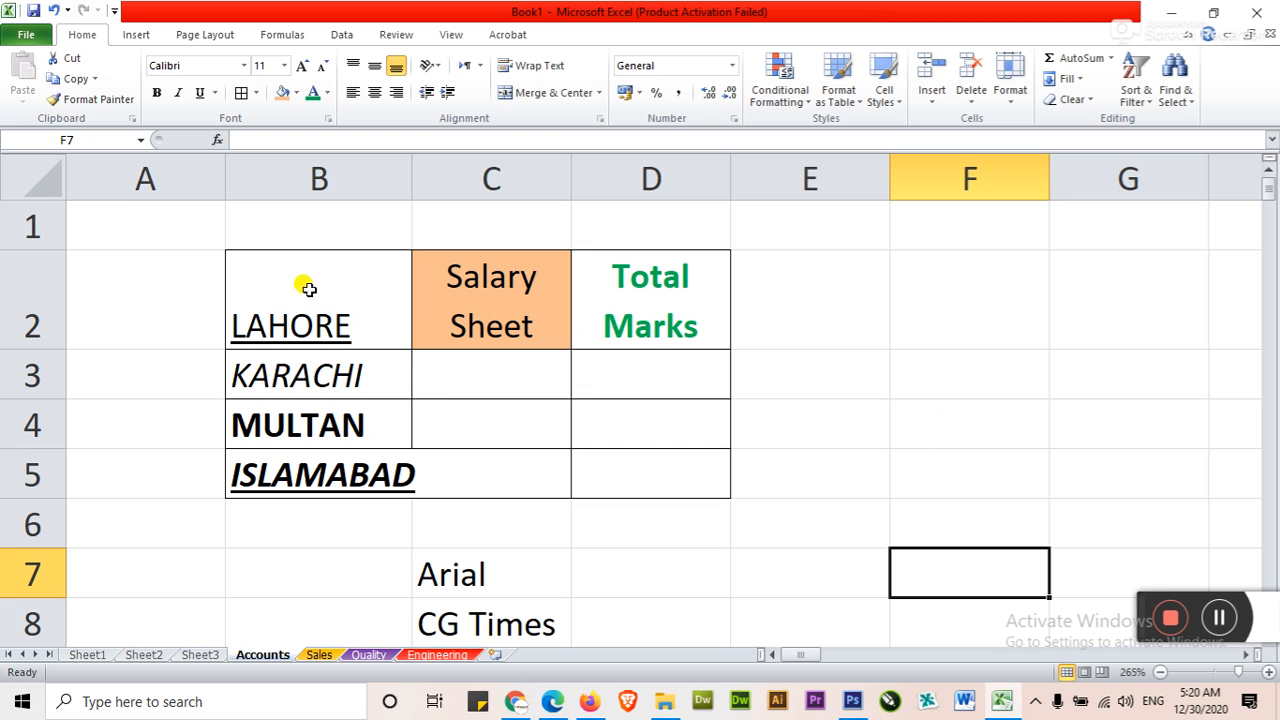
pyautogui.click(968, 435)
pyautogui.click(947, 484)
pyautogui.click(859, 431)
pyautogui.click(1021, 474)
pyautogui.moveTo(886, 346); pyautogui.dragTo(1112, 523)
pyautogui.click(900, 527)
# Reapply the last used border style, All Borders, to B2:D5
pyautogui.moveTo(288, 296); pyautogui.dragTo(668, 464)
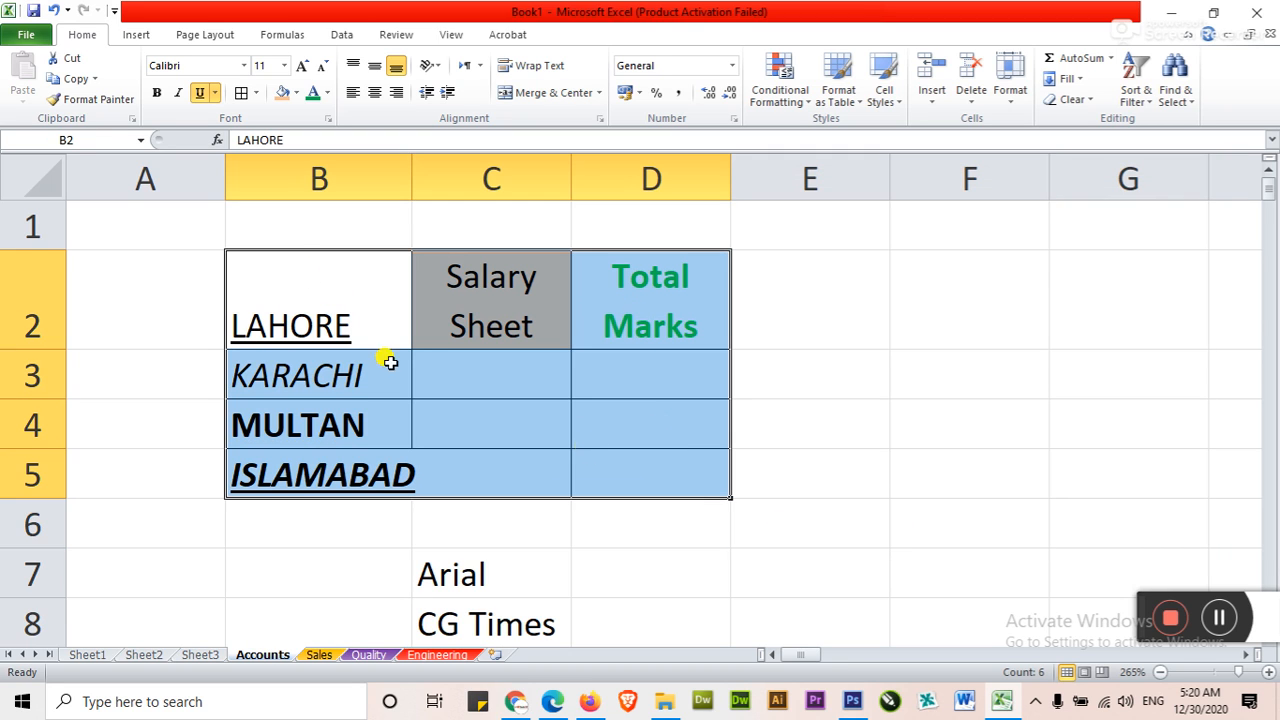
pyautogui.click(245, 98)
pyautogui.click(806, 372)
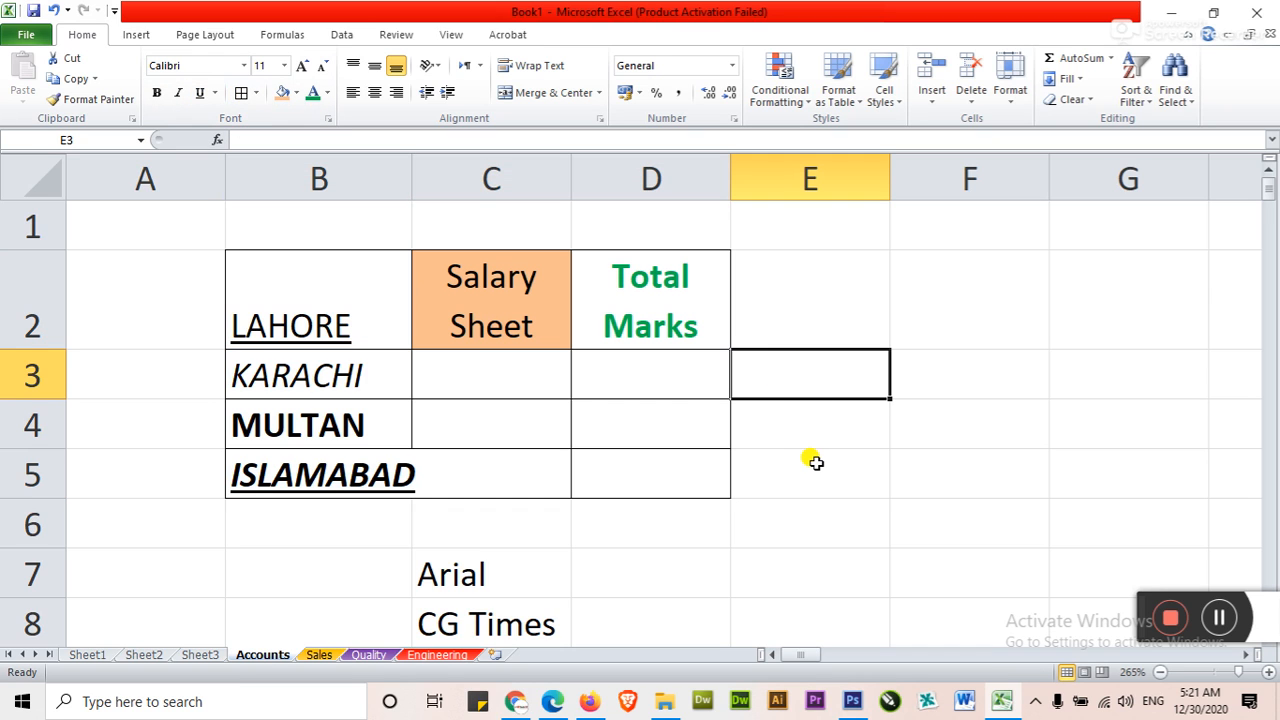
# Remove all borders from the range B2:D5 with No Border
pyautogui.moveTo(343, 323); pyautogui.dragTo(686, 460)
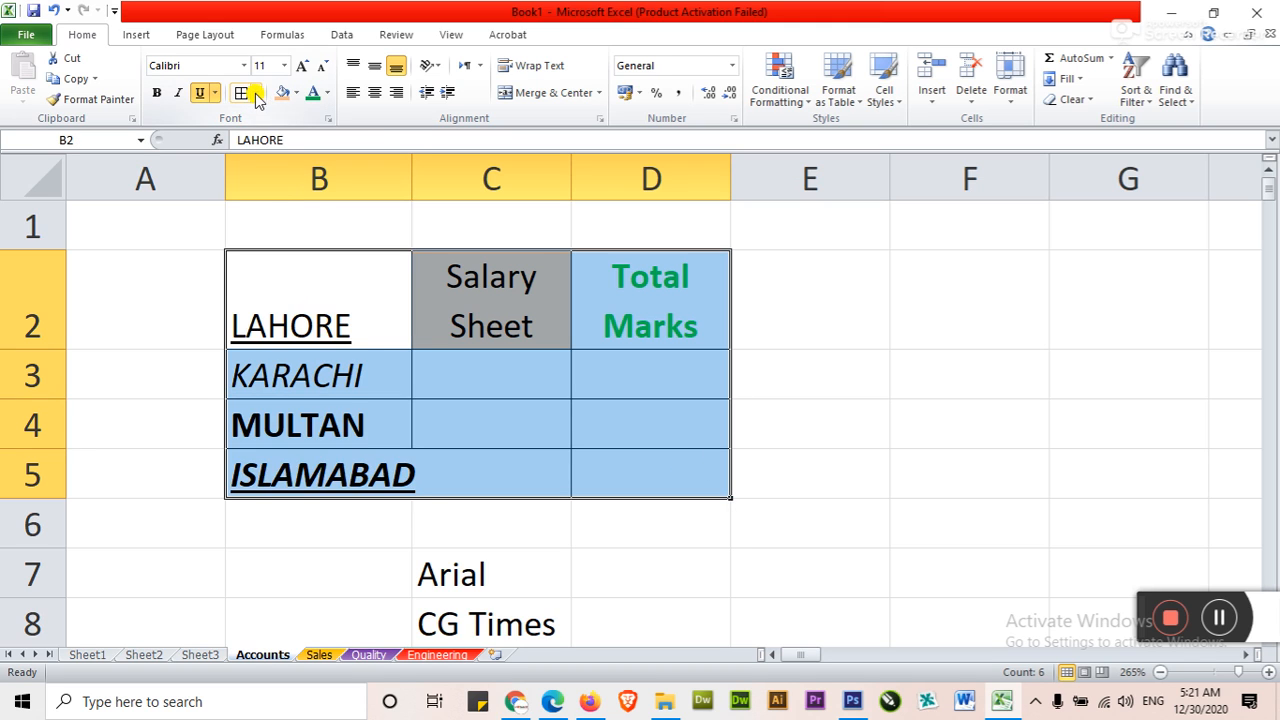
pyautogui.click(255, 91)
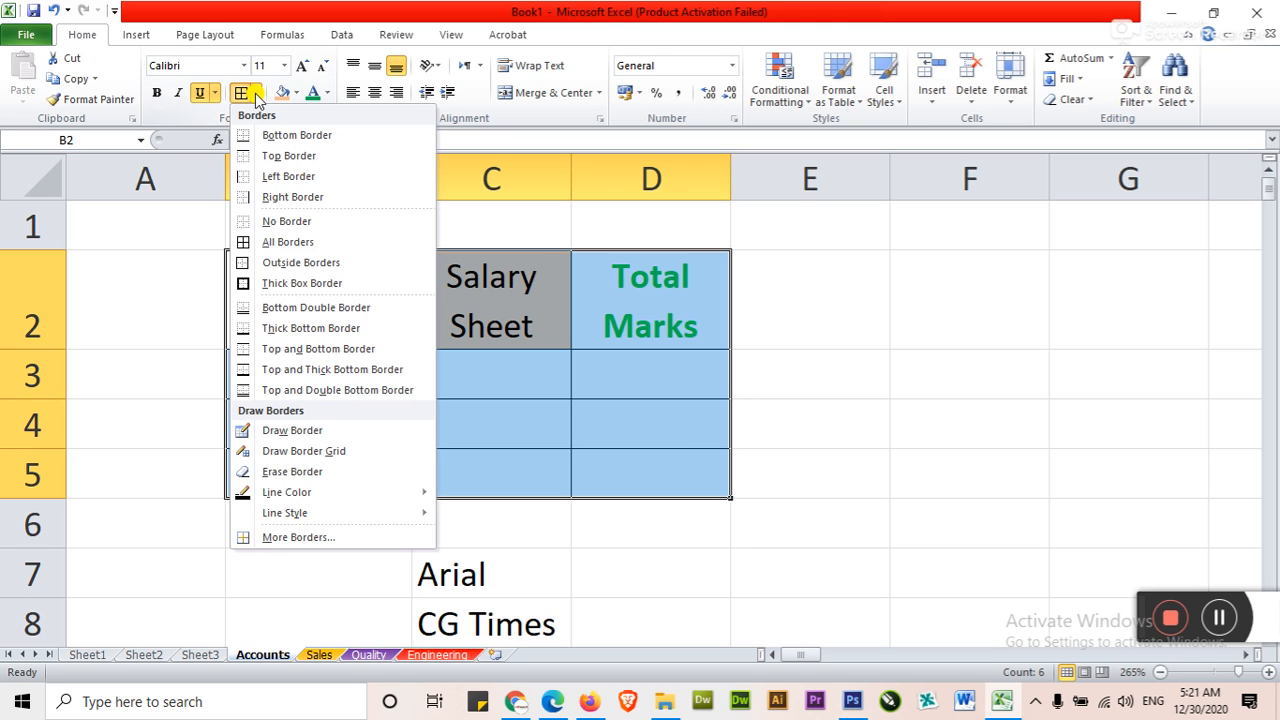
pyautogui.click(293, 221)
pyautogui.click(897, 400)
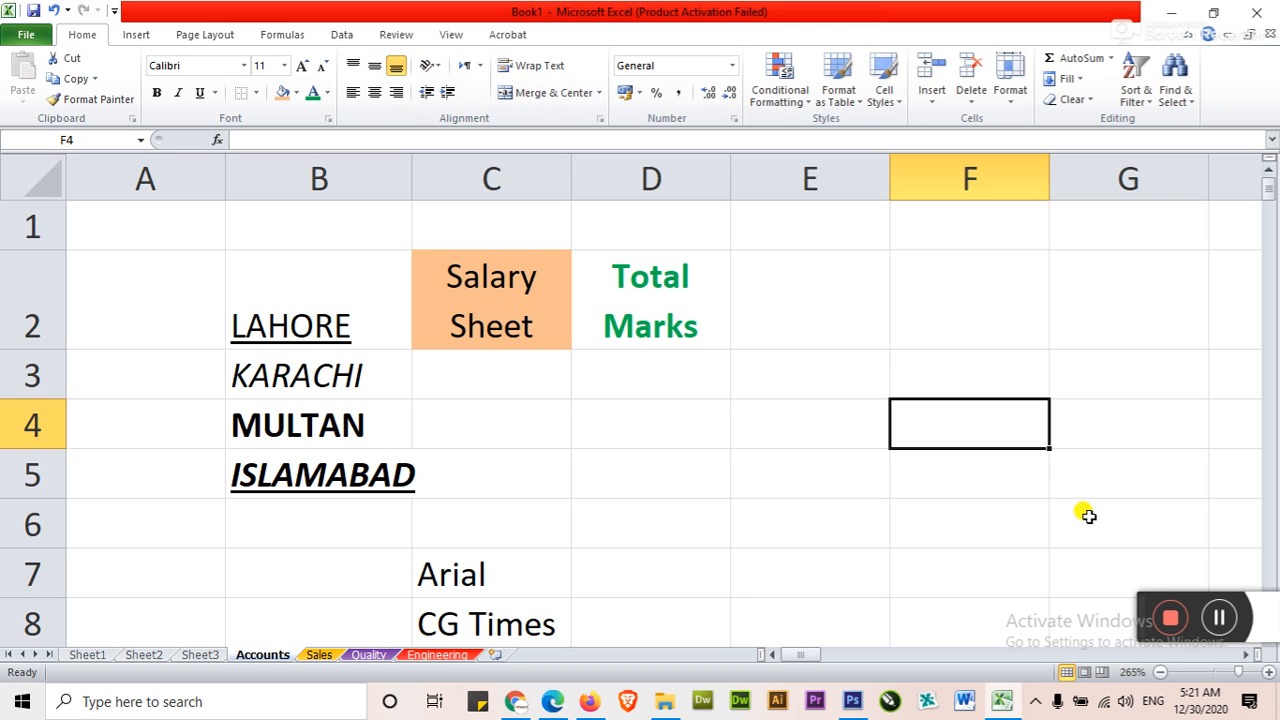
pyautogui.moveTo(1137, 605); pyautogui.dragTo(784, 597)
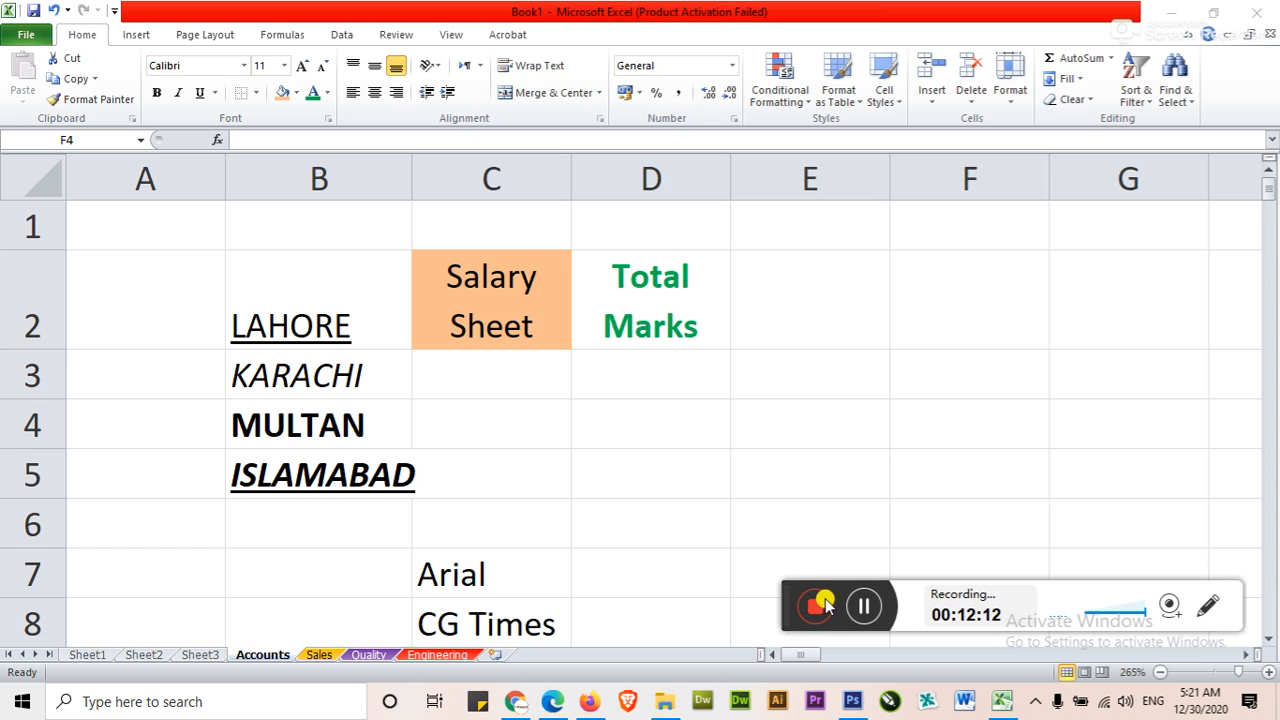